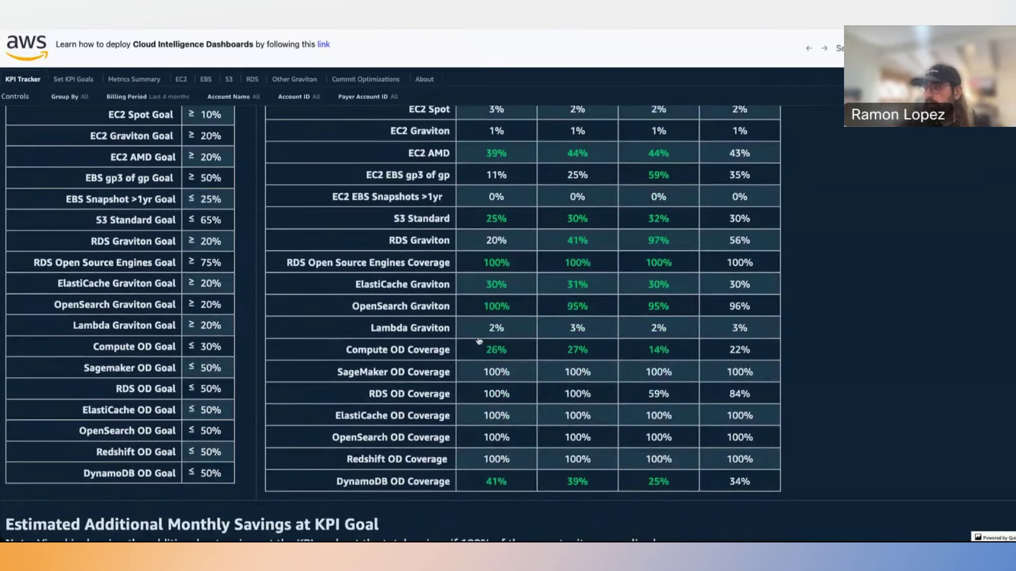
Examine the monthly KPI results against the goals in the KPI Tracker tables, including RDS Graviton and the on-demand coverage rows
scroll(479, 341, up, 1)
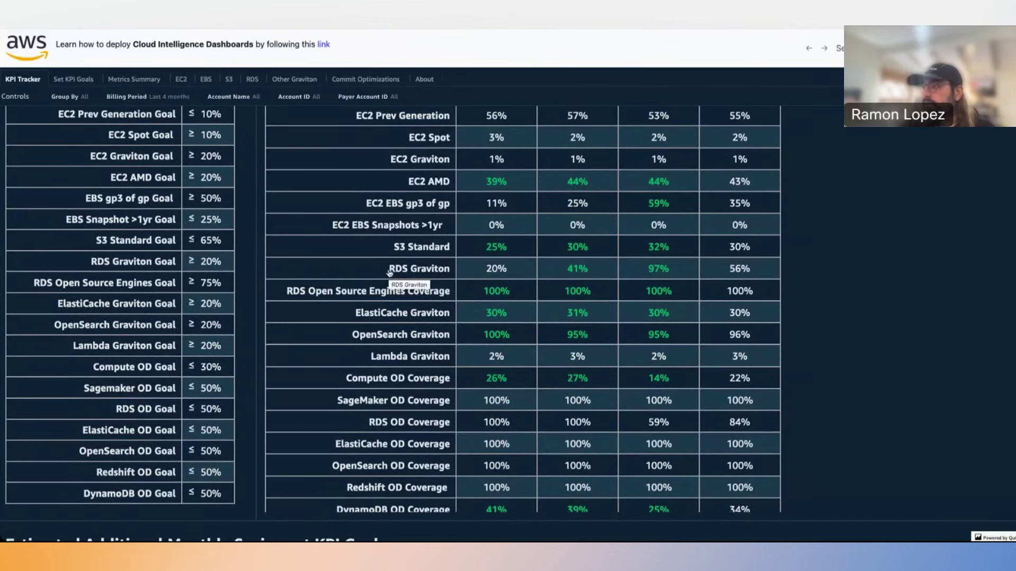
scroll(390, 275, up, 2)
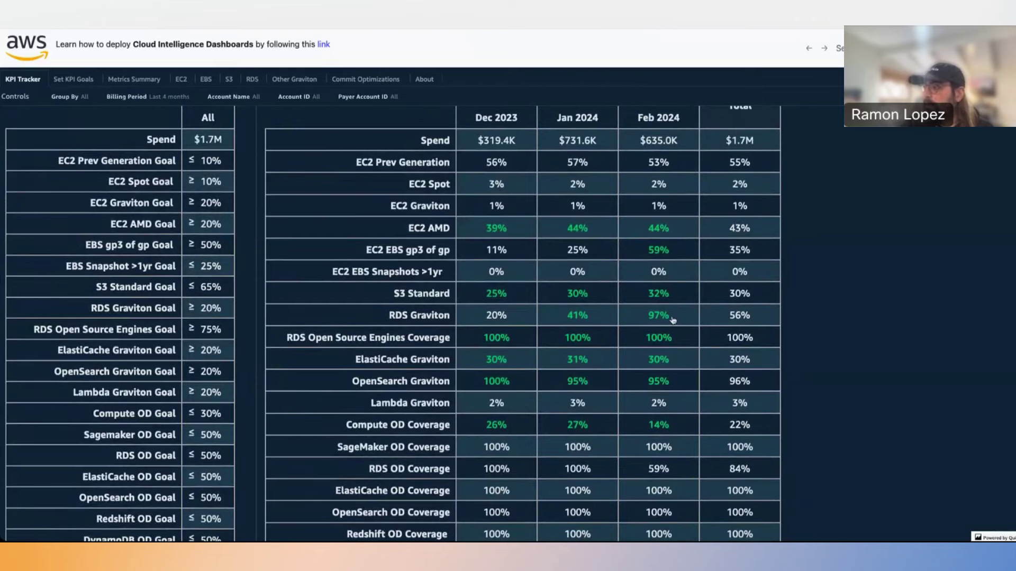
mouse_move(670, 319)
scroll(671, 319, up, 1)
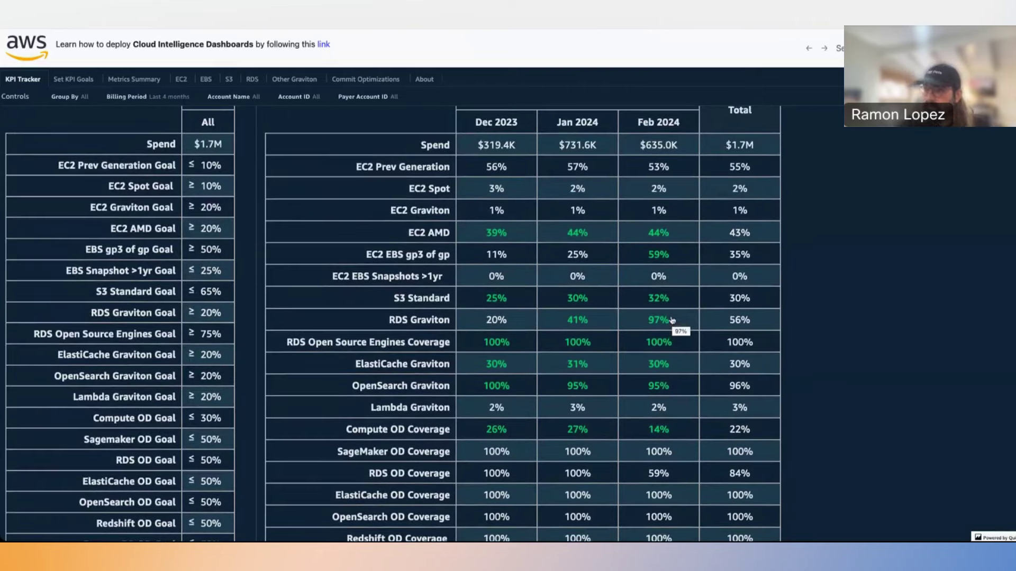
mouse_move(625, 343)
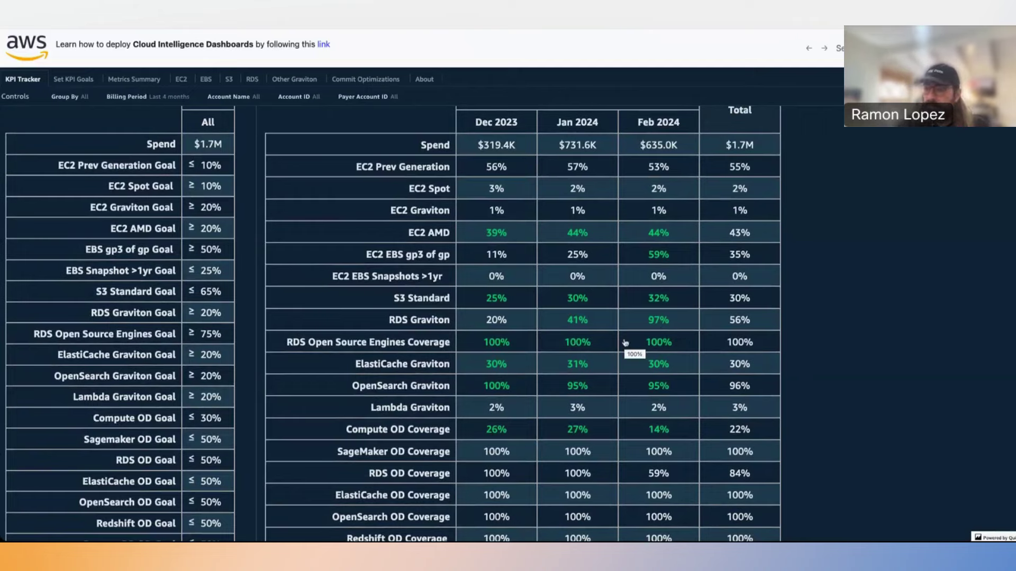
scroll(582, 339, down, 5)
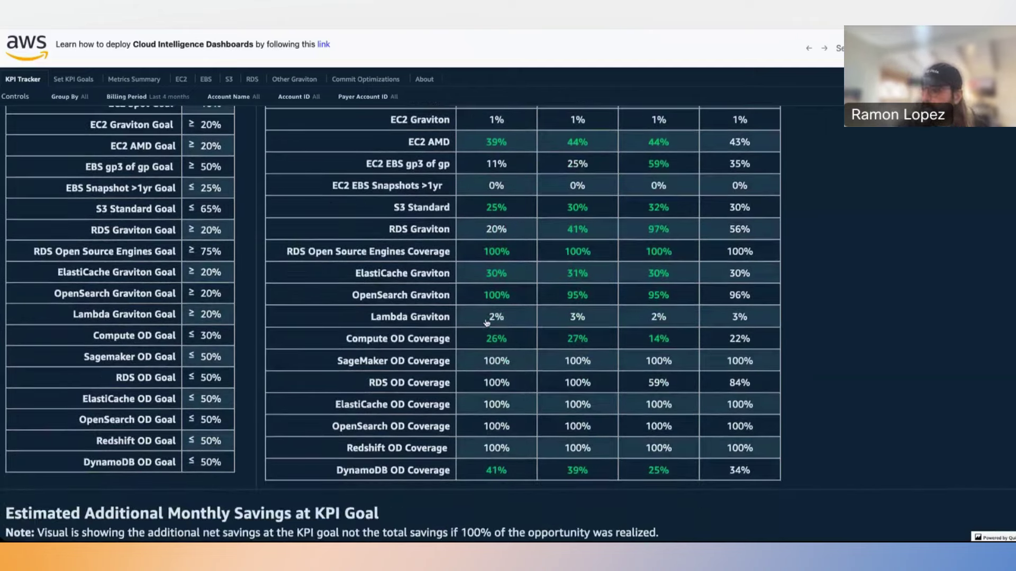
scroll(490, 321, up, 4)
scroll(487, 323, up, 3)
mouse_move(460, 315)
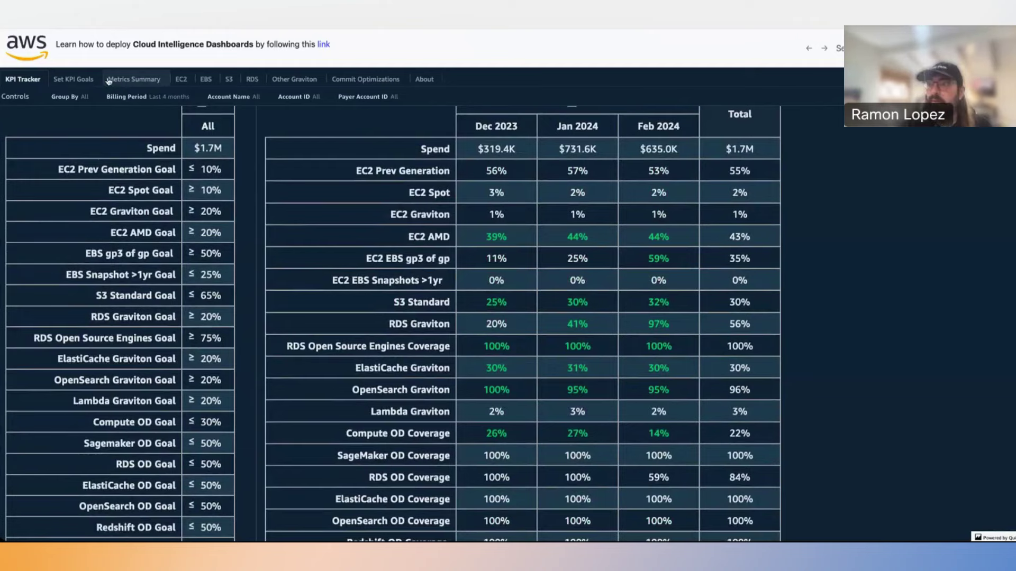
Open the S3 page and review its savings assumptions and the Previous Month S3 Standard Only Spend Table
click(228, 80)
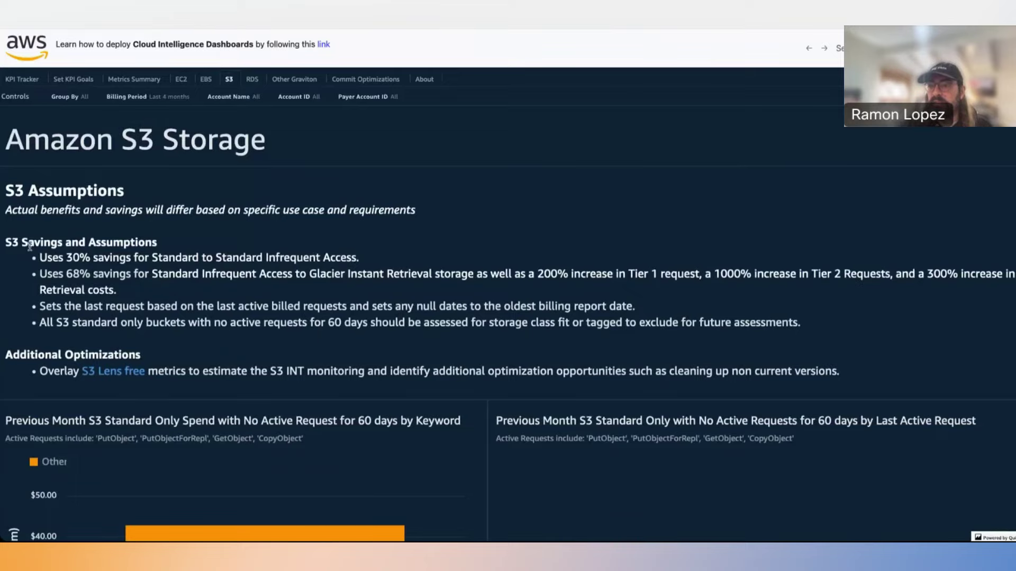
scroll(31, 245, down, 2)
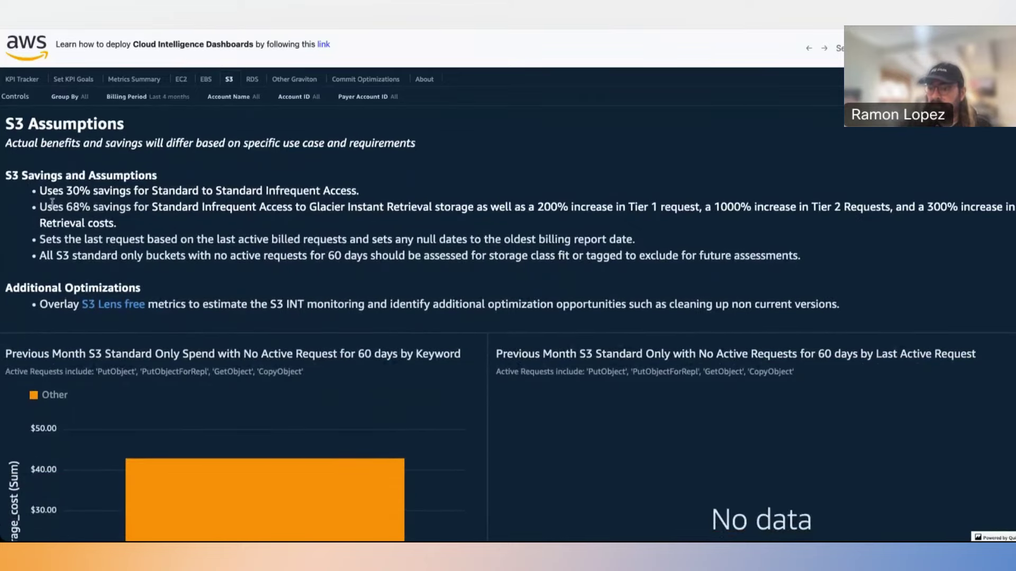
scroll(52, 201, down, 10)
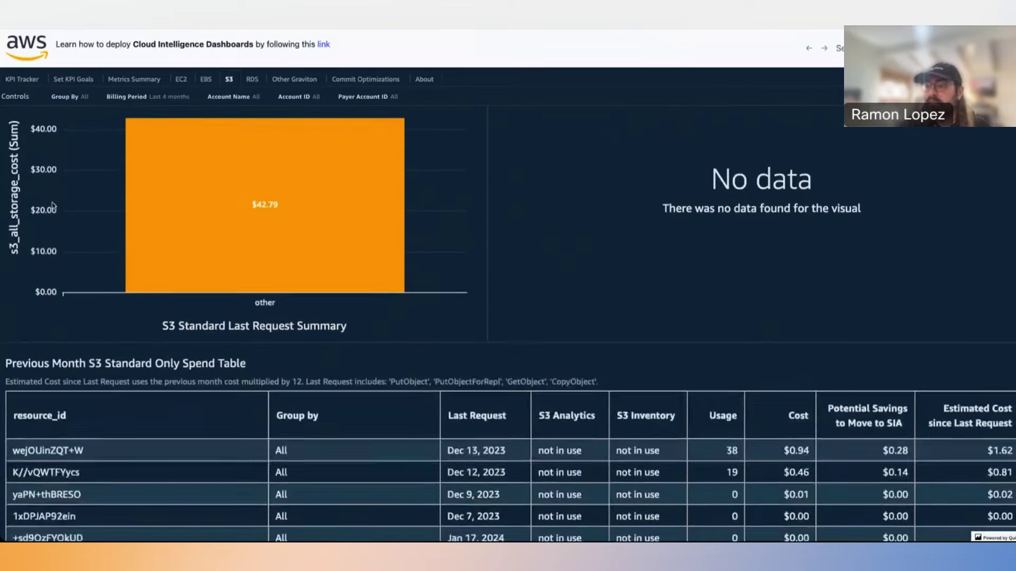
scroll(51, 207, down, 5)
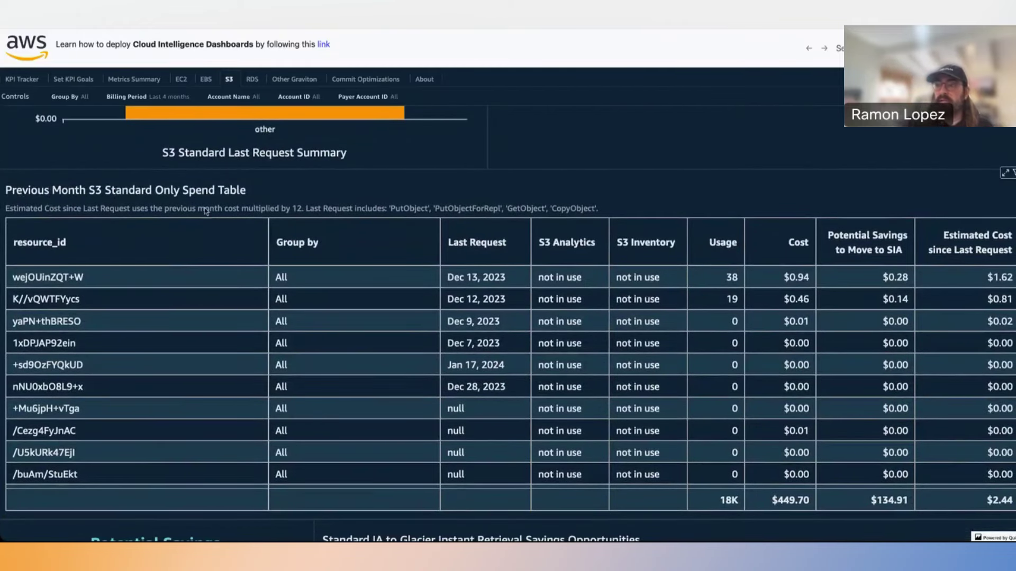
scroll(73, 295, down, 2)
scroll(73, 295, up, 3)
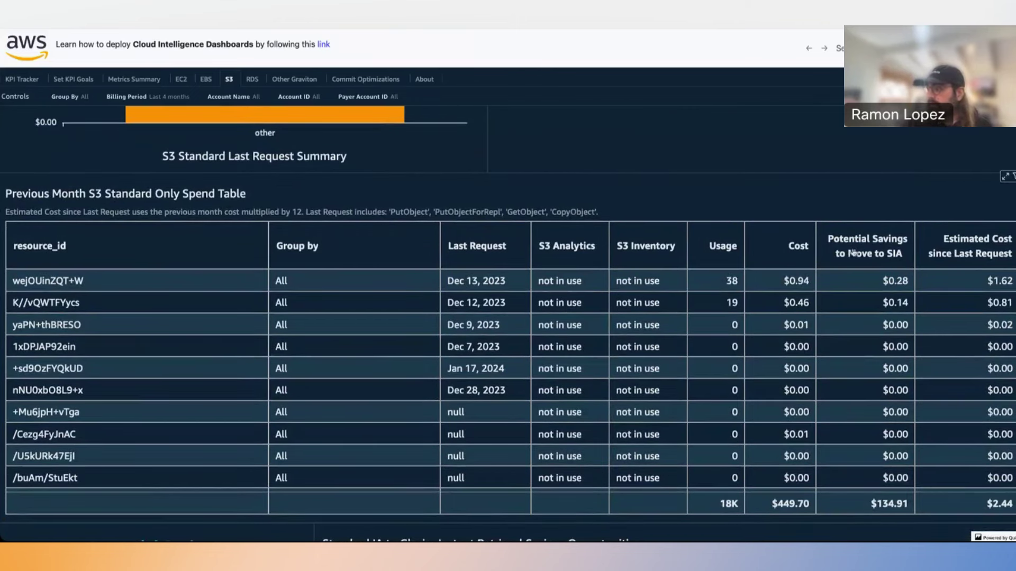
Examine the Potential Savings to Move to SIA values per resource in the S3 Standard Only Spend Table
drag(830, 243, 901, 258)
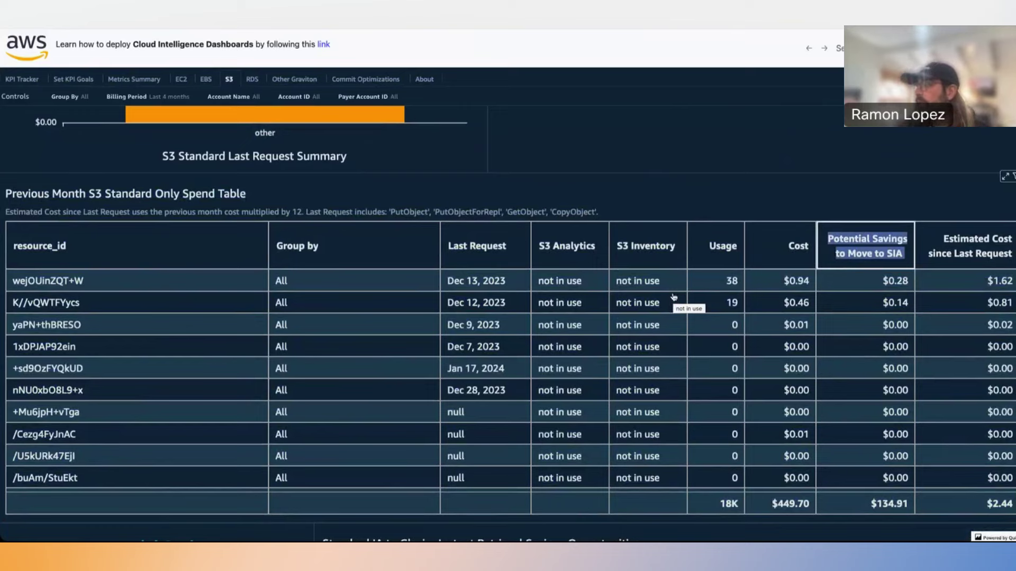
scroll(826, 367, down, 8)
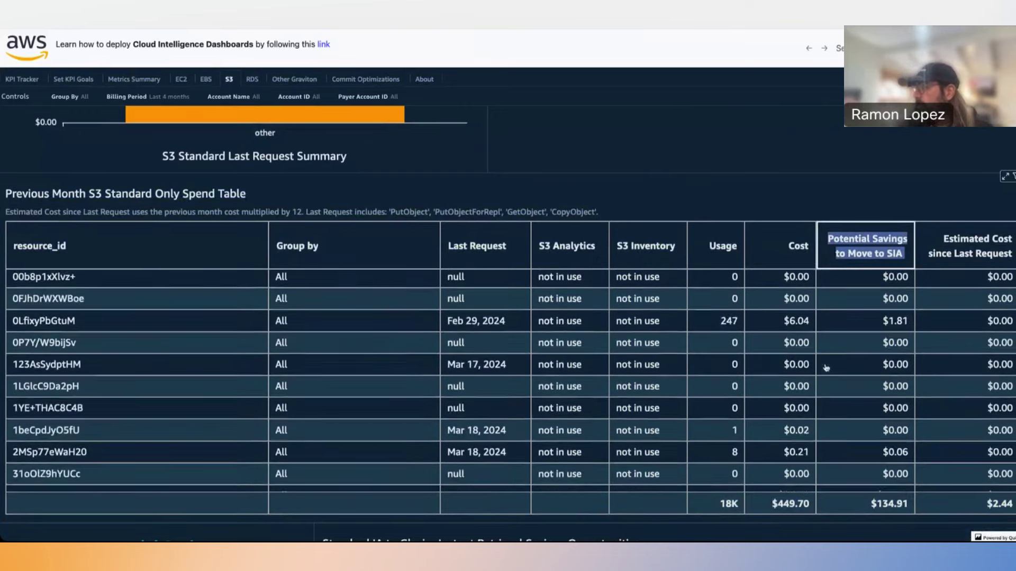
scroll(826, 367, down, 5)
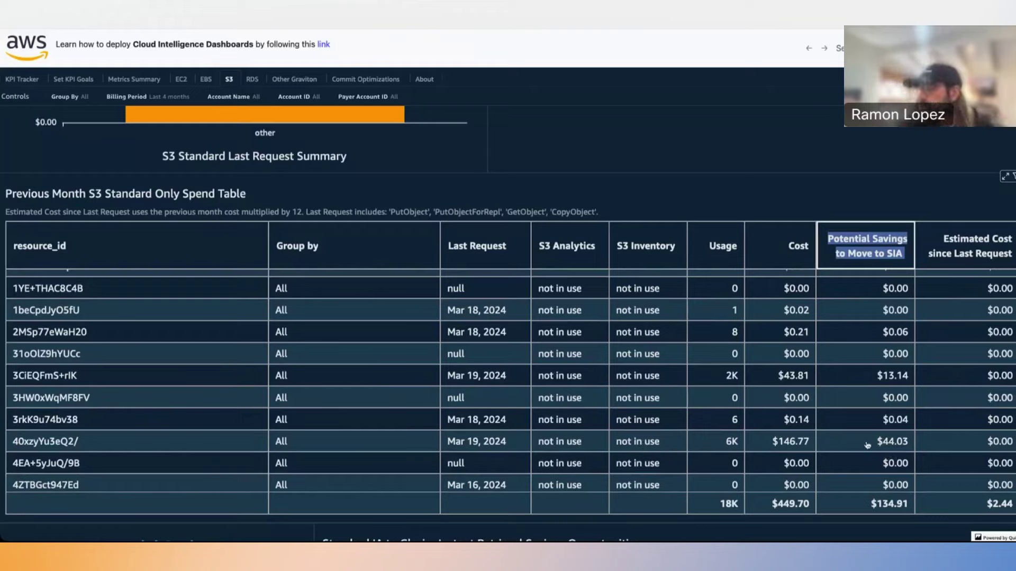
key(ctrl+a)
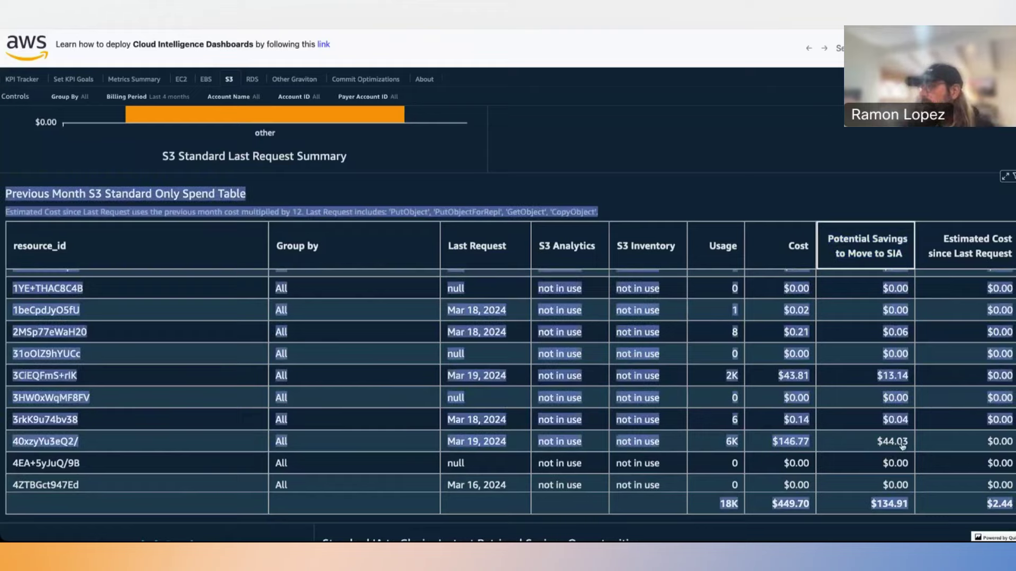
click(875, 444)
scroll(849, 434, down, 5)
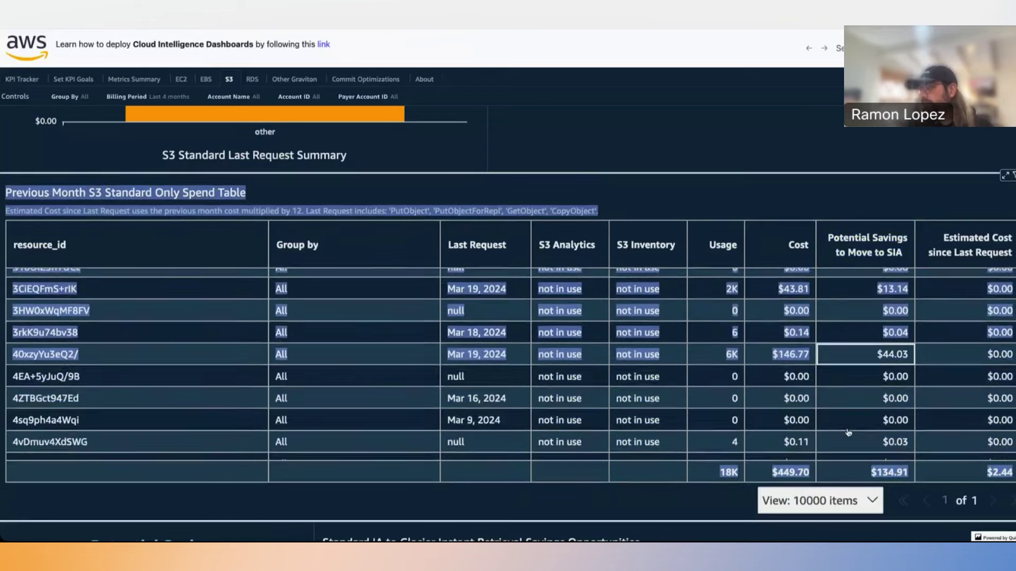
scroll(848, 432, down, 1)
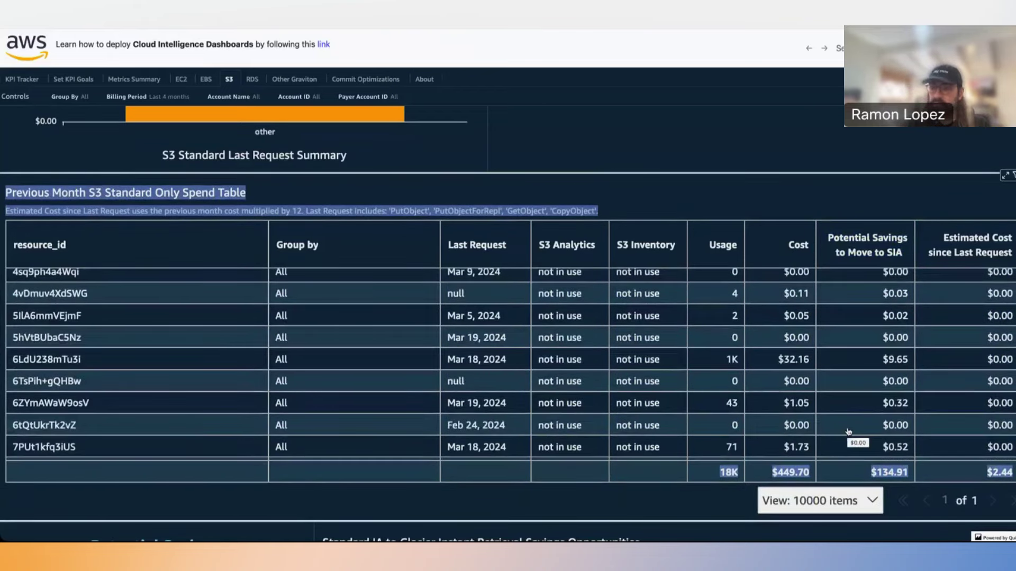
scroll(852, 426, up, 1)
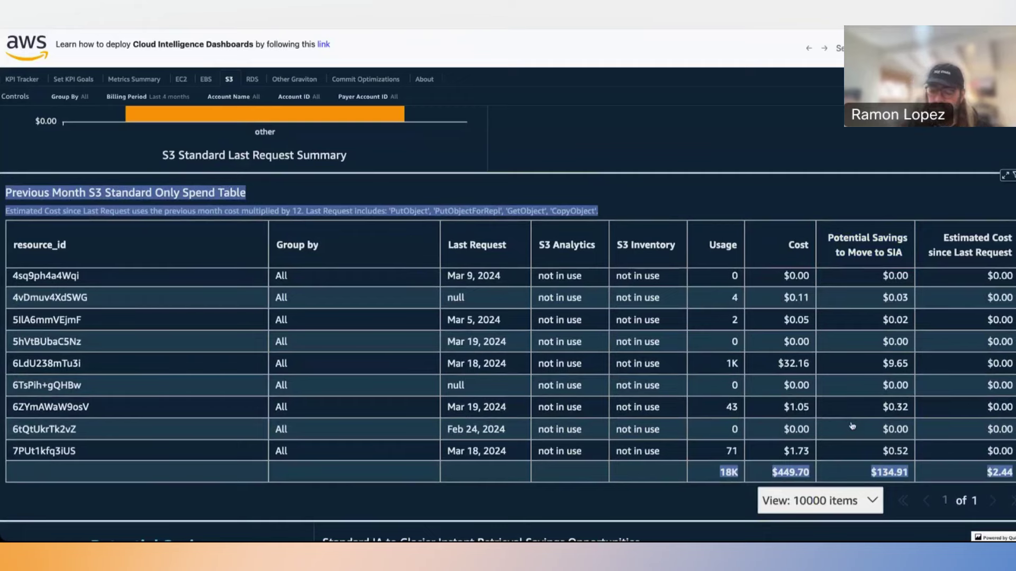
scroll(796, 381, down, 3)
click(796, 381)
scroll(797, 381, down, 4)
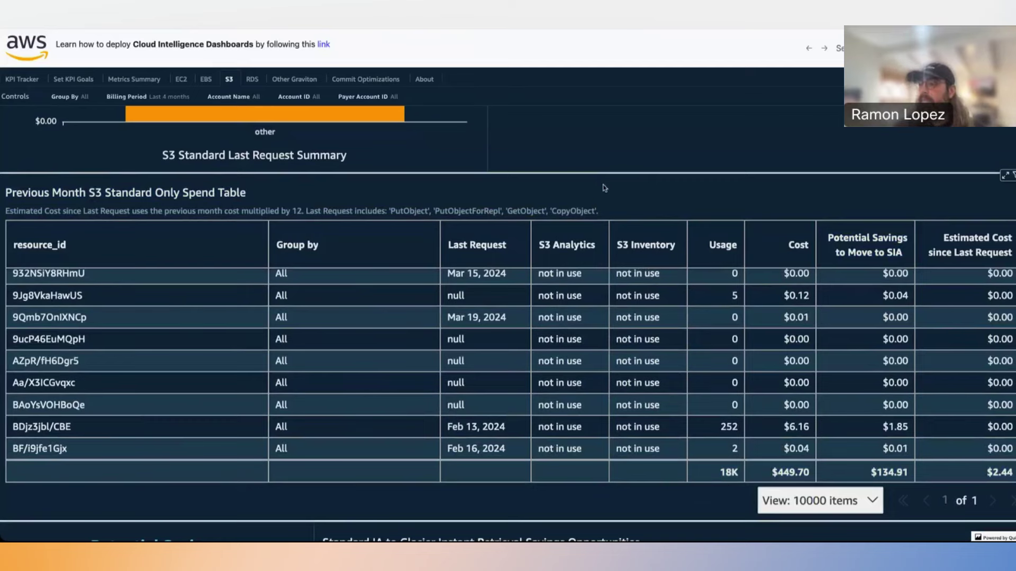
scroll(605, 188, down, 2)
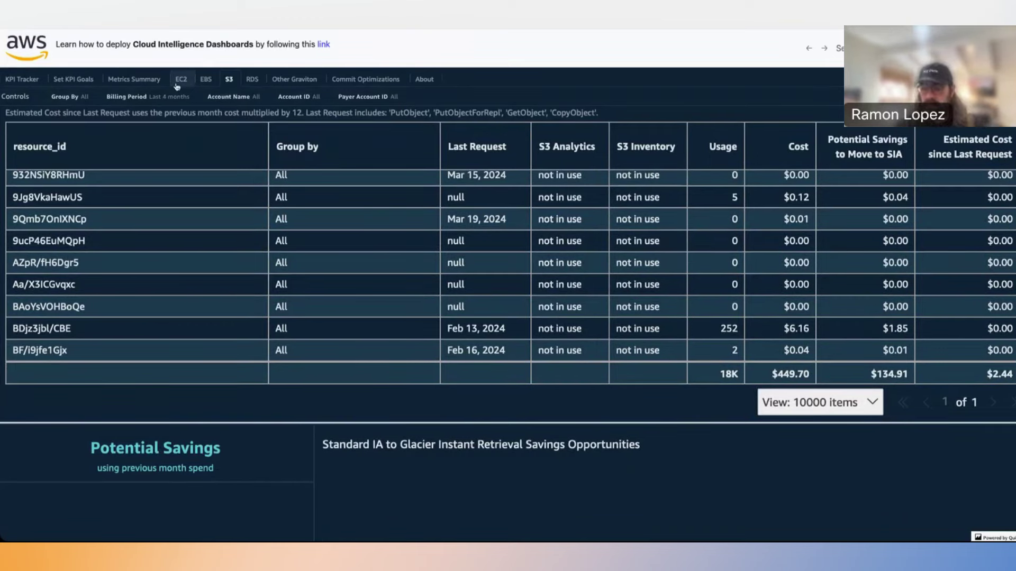
Advance the presentation to the CUDOS Demo slide, and bring up the CUDOS dashboard's Billing Summary in the browser
key(alt+Tab)
key(Right)
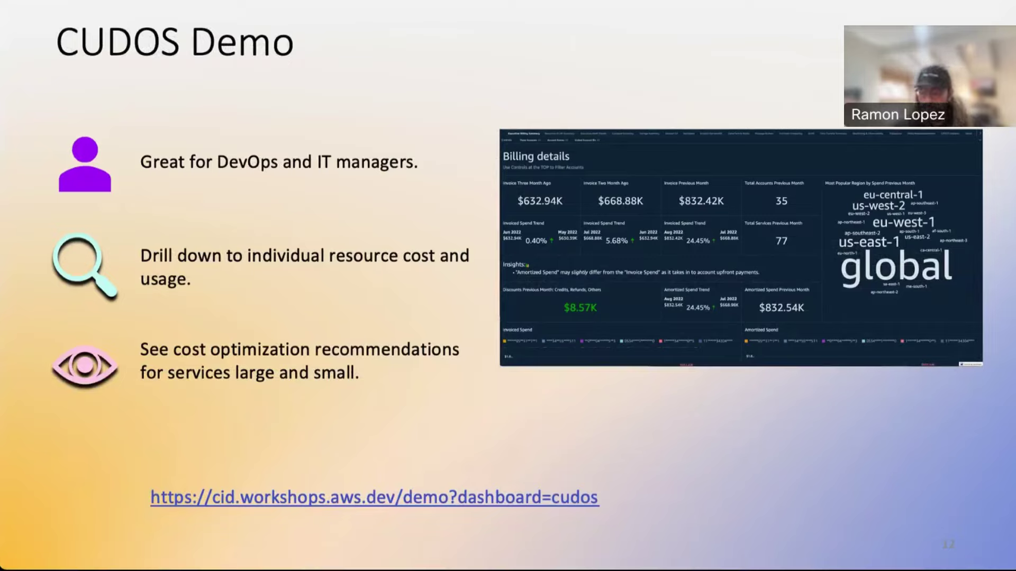
key(alt+Tab)
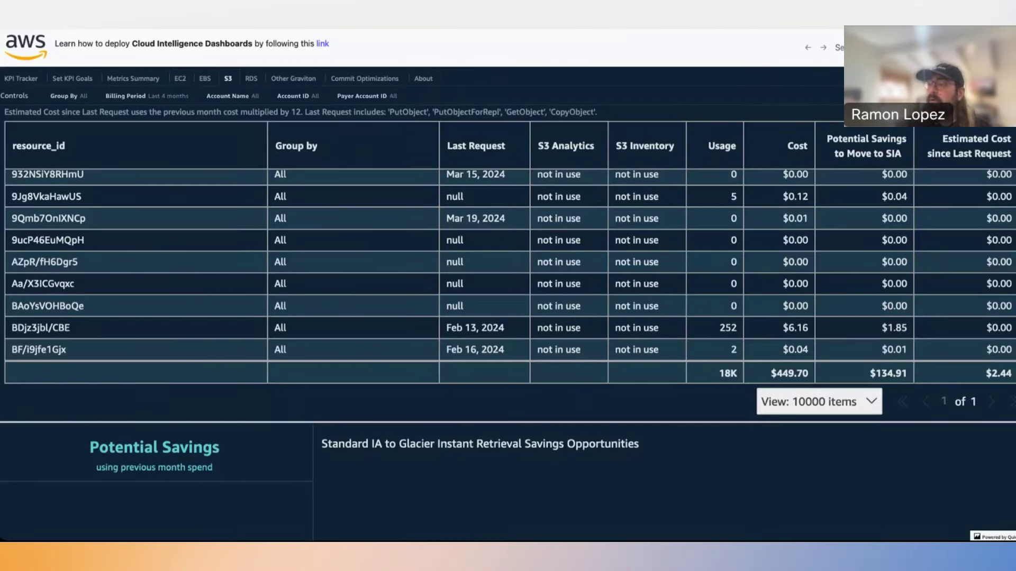
key(ctrl+Tab)
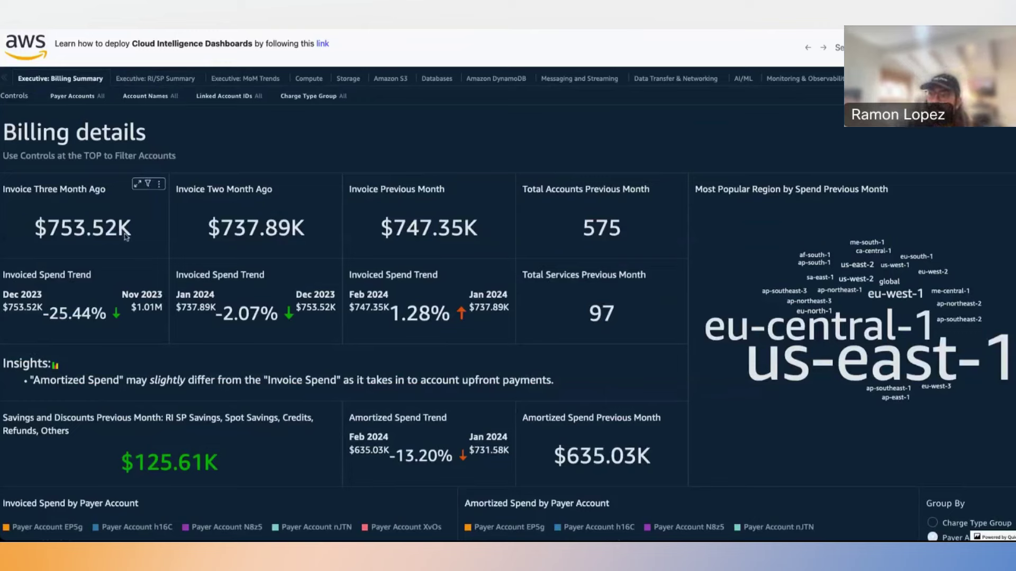
Review the billing details, the invoiced and amortized spend charts by payer account and product, and the discounts section
scroll(125, 236, down, 1)
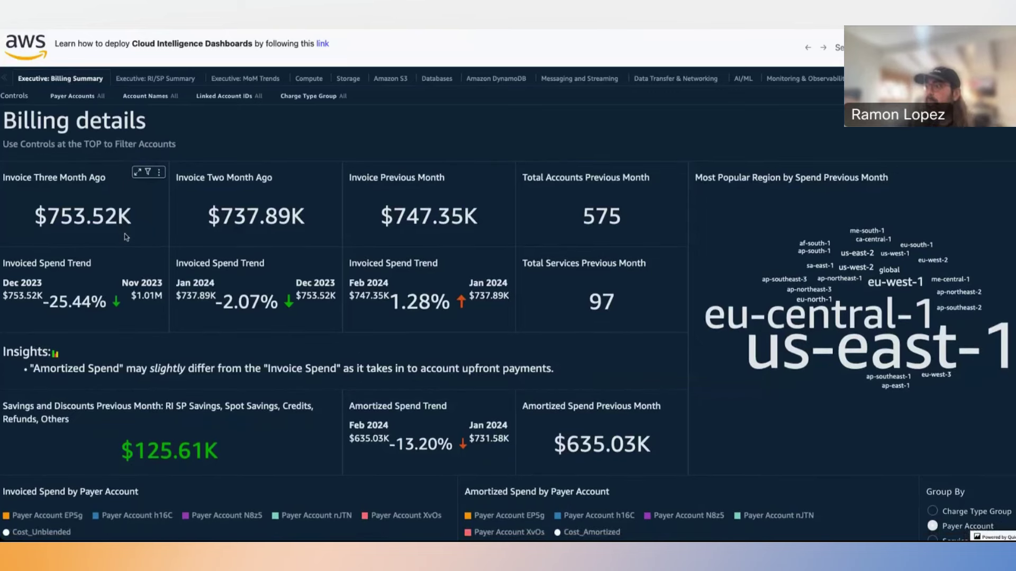
scroll(317, 254, down, 1)
mouse_move(832, 294)
scroll(833, 295, down, 5)
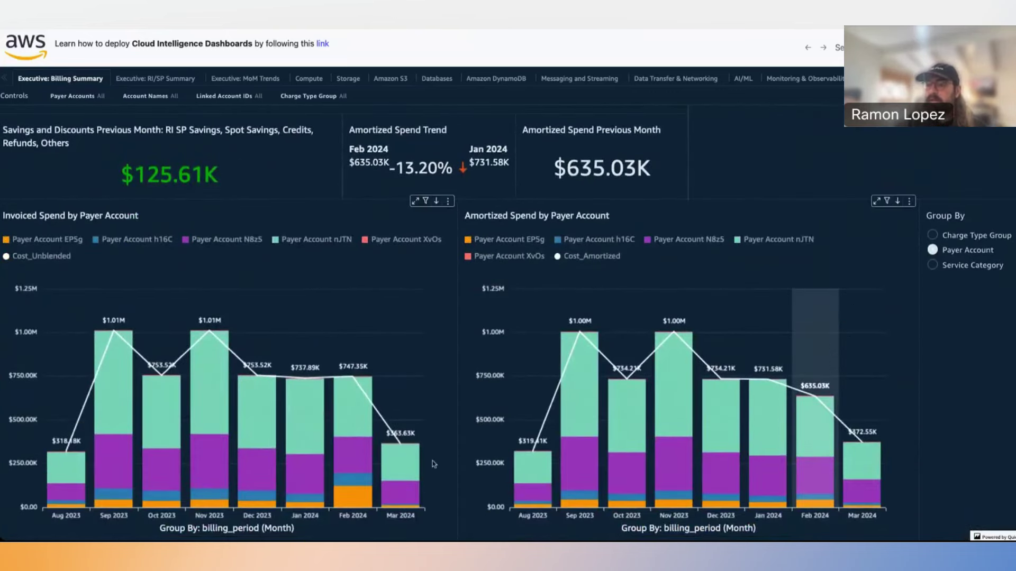
scroll(122, 462, down, 1)
scroll(122, 462, down, 4)
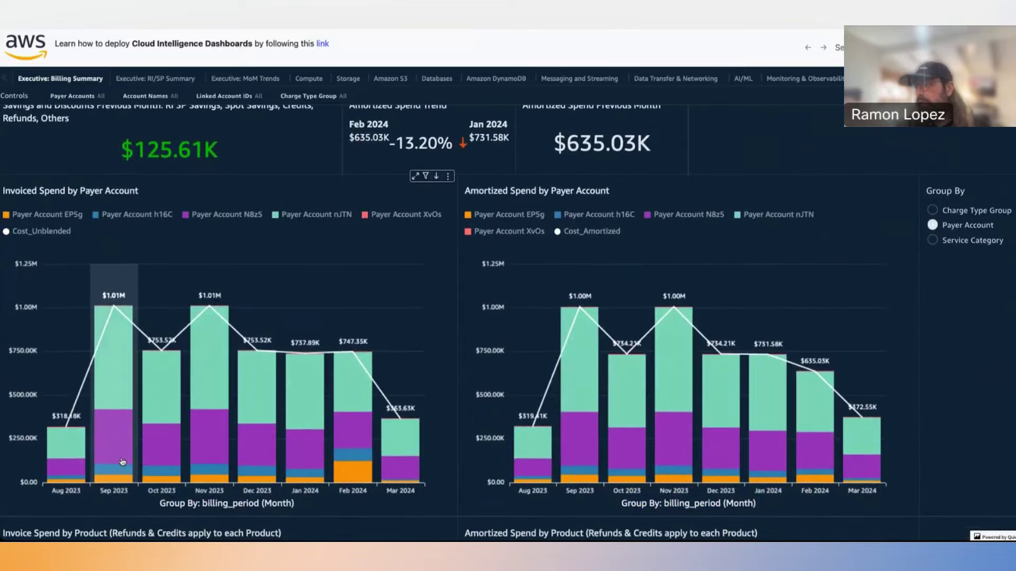
scroll(122, 462, down, 6)
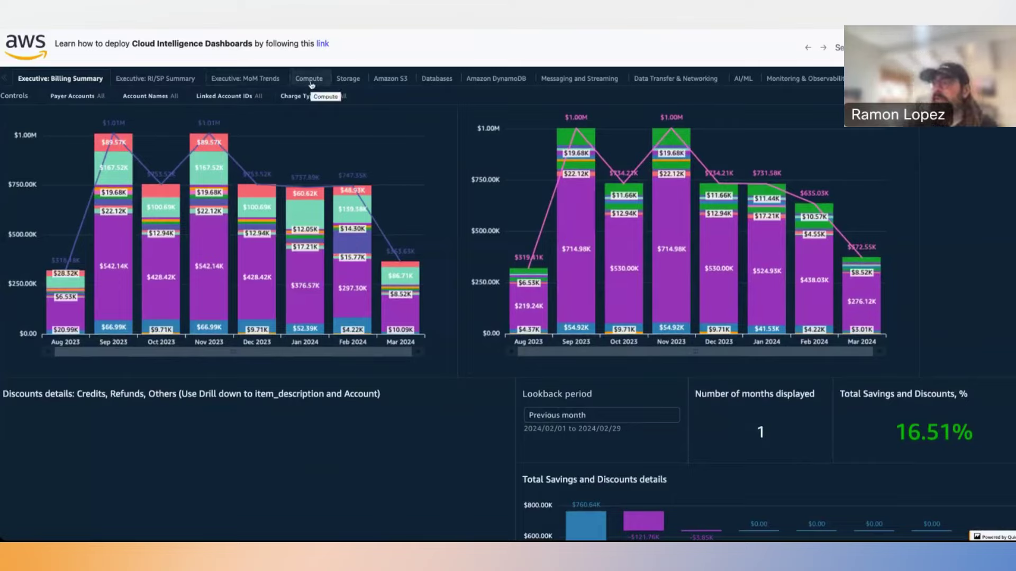
Open the Data Transfer & Networking page and review its recommendations, insights and data transfer type filter
click(656, 80)
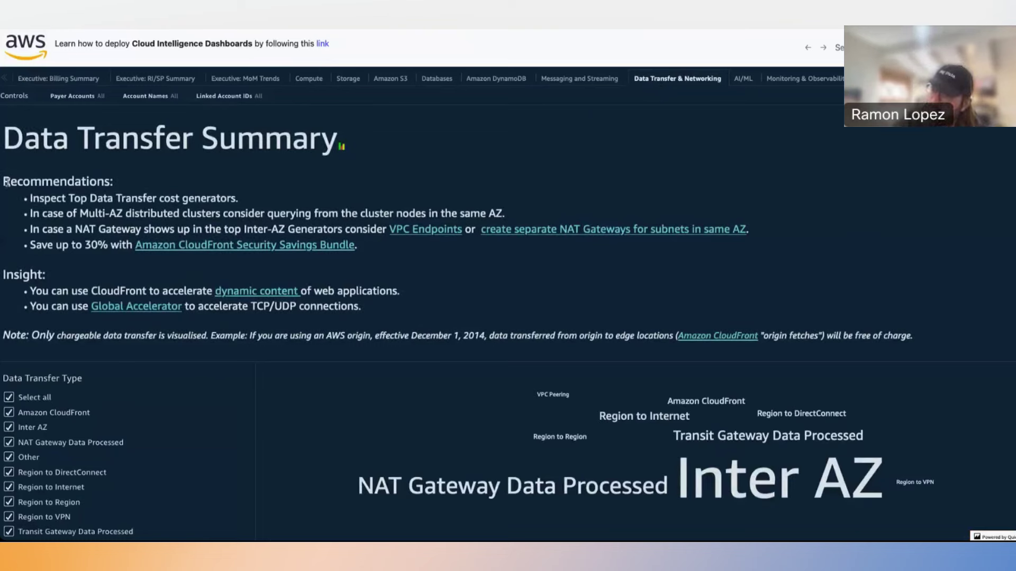
scroll(365, 233, down, 2)
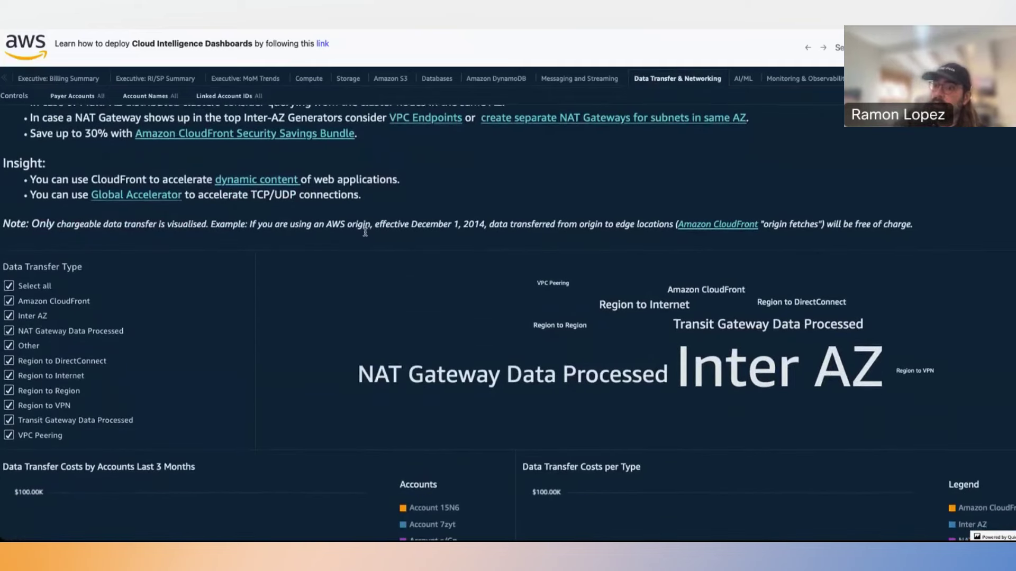
scroll(365, 233, down, 1)
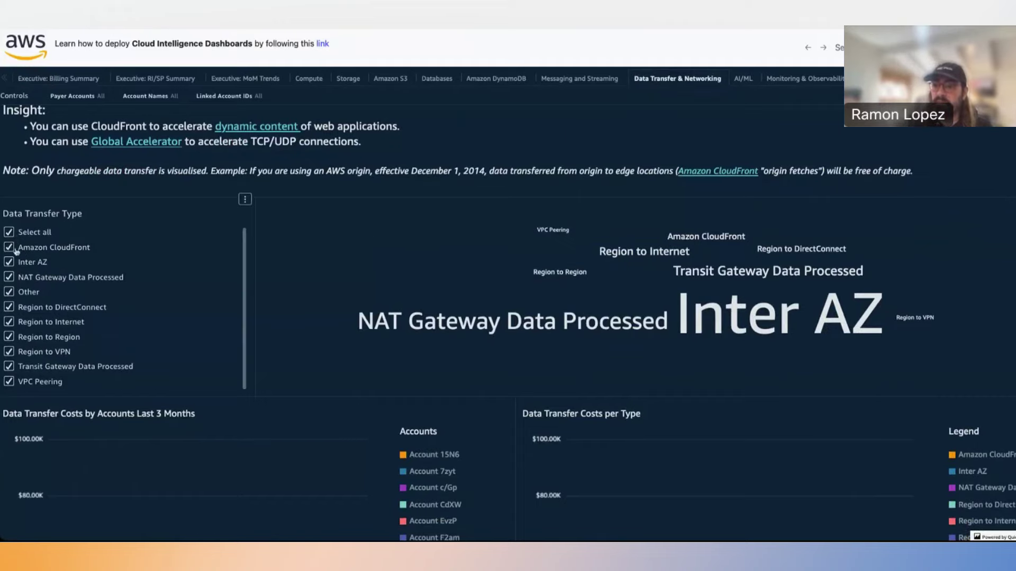
scroll(14, 231, up, 1)
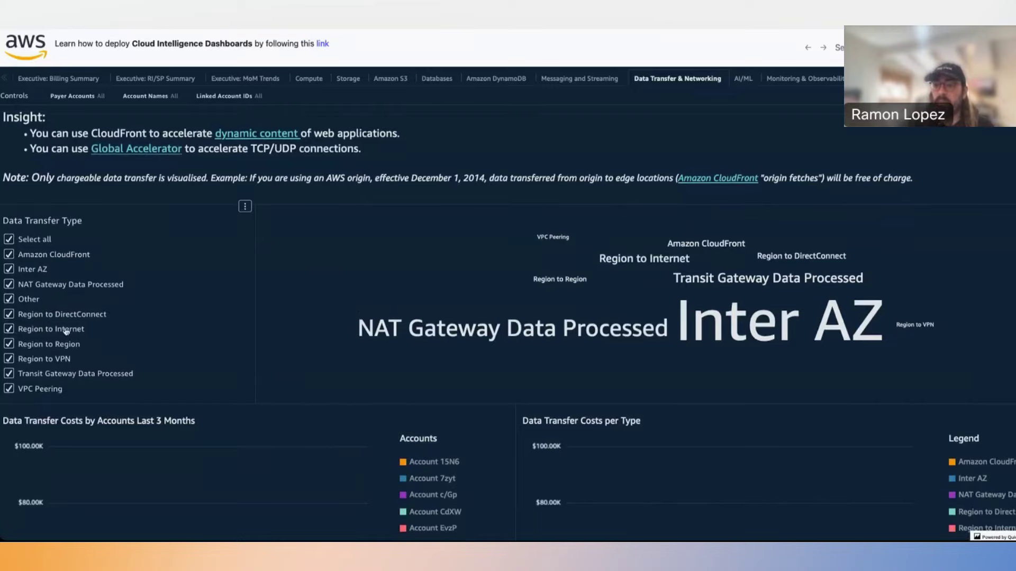
scroll(64, 328, down, 1)
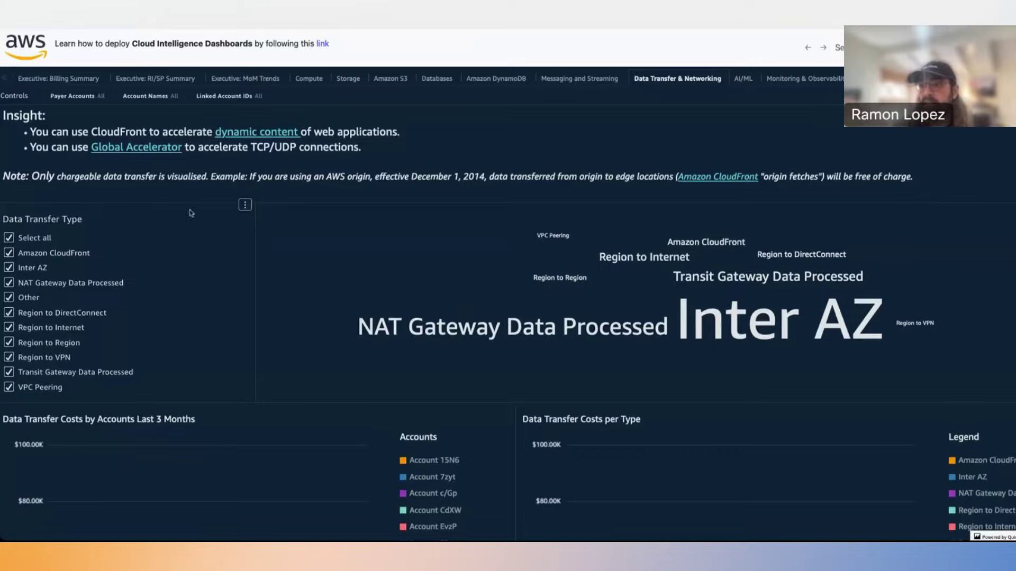
Examine the Data Transfer GB per Service chart and the Data Transfer Details Usage and Cost table
scroll(218, 190, down, 4)
scroll(218, 192, down, 7)
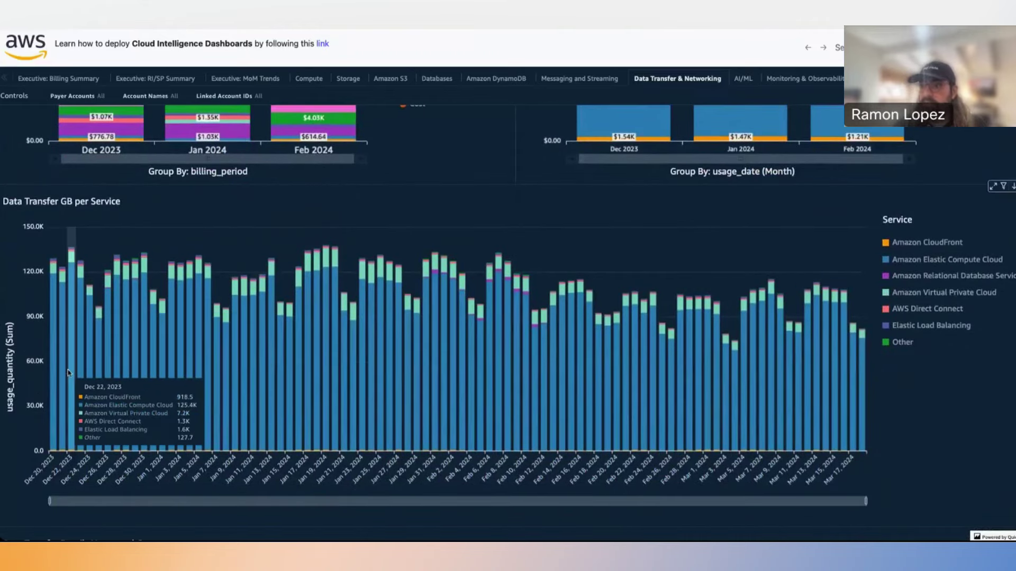
scroll(205, 369, down, 5)
scroll(207, 369, down, 1)
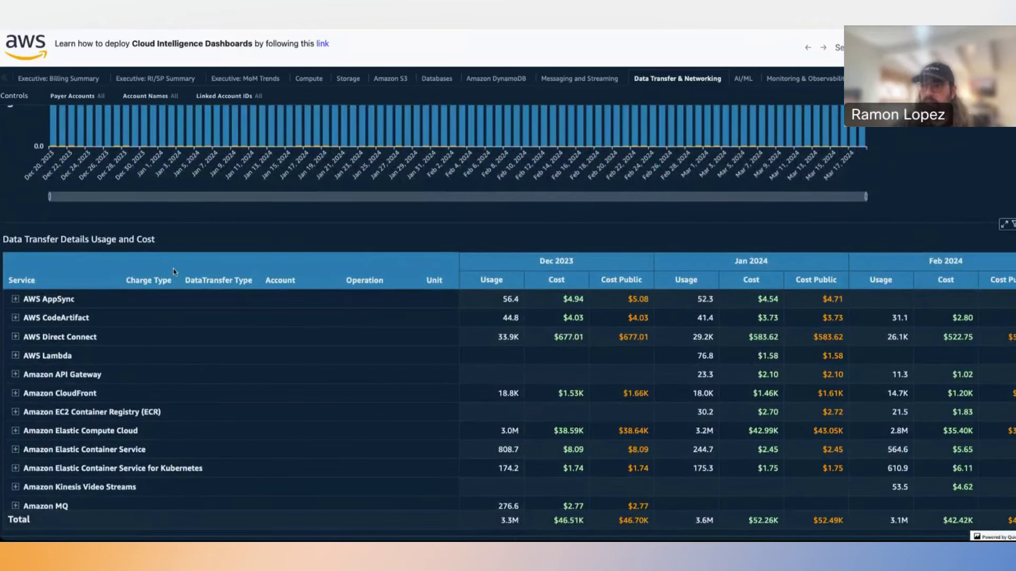
scroll(173, 269, down, 1)
scroll(204, 221, down, 1)
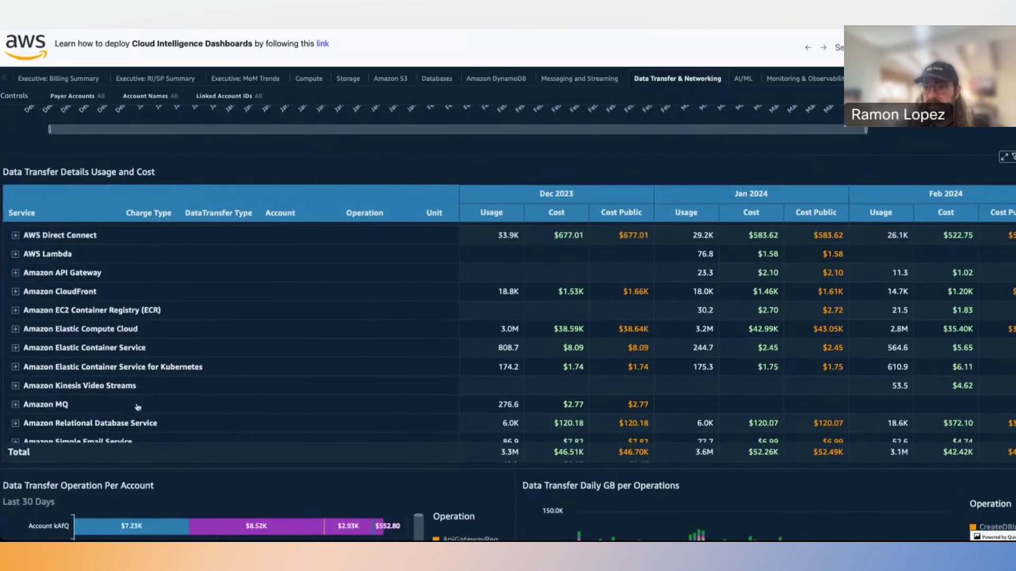
Drill into AWS Lambda in the Data Transfer Details table and filter by its GB unit entry, leaving only Amazon API Gateway expanded
scroll(86, 280, up, 1)
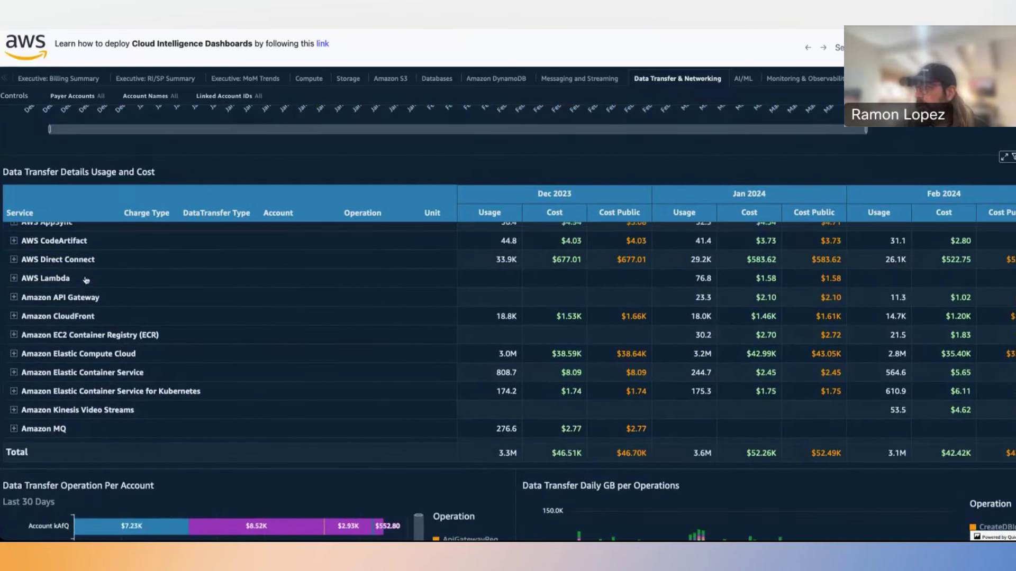
click(14, 278)
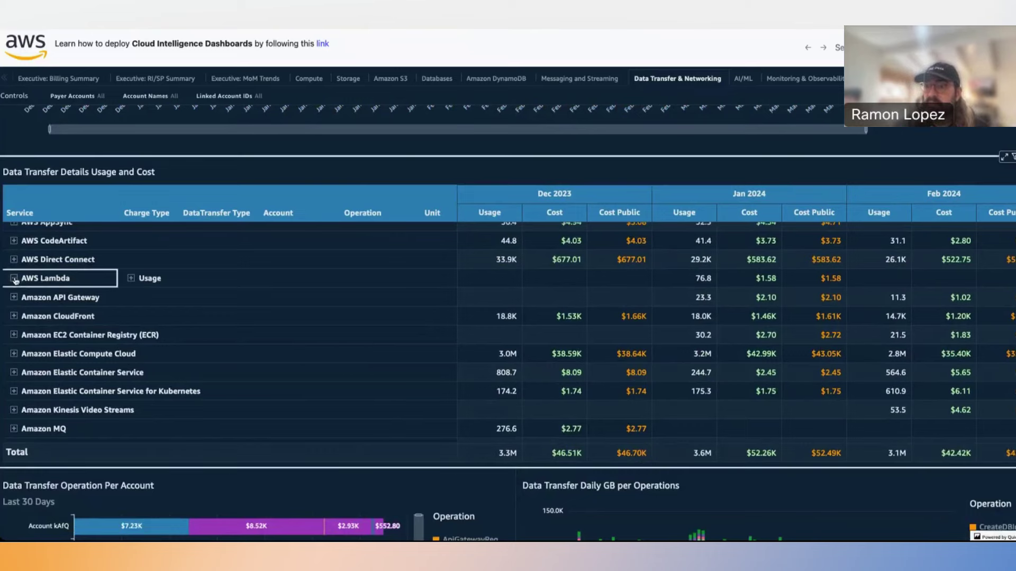
click(130, 279)
click(191, 279)
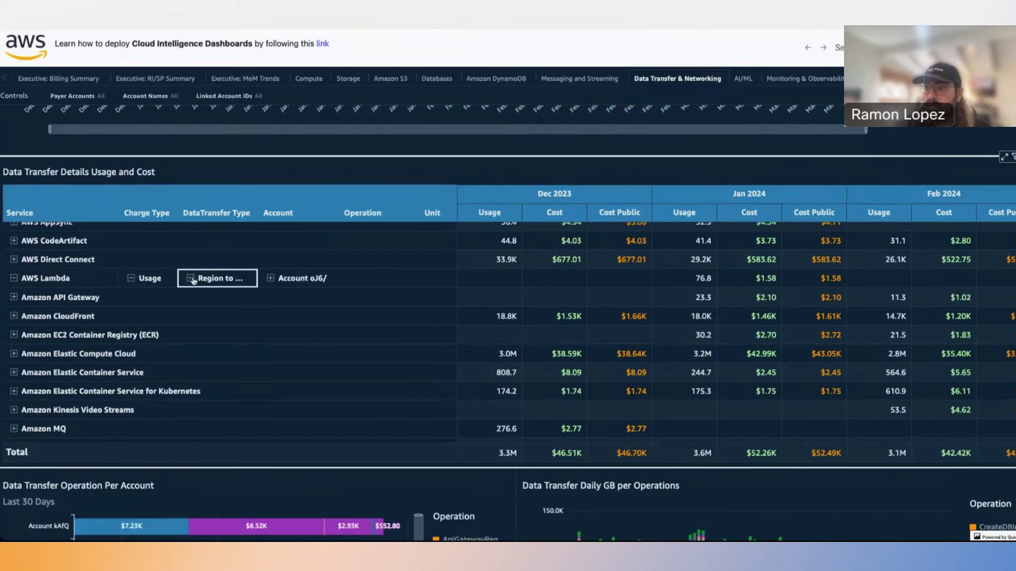
click(271, 279)
click(351, 278)
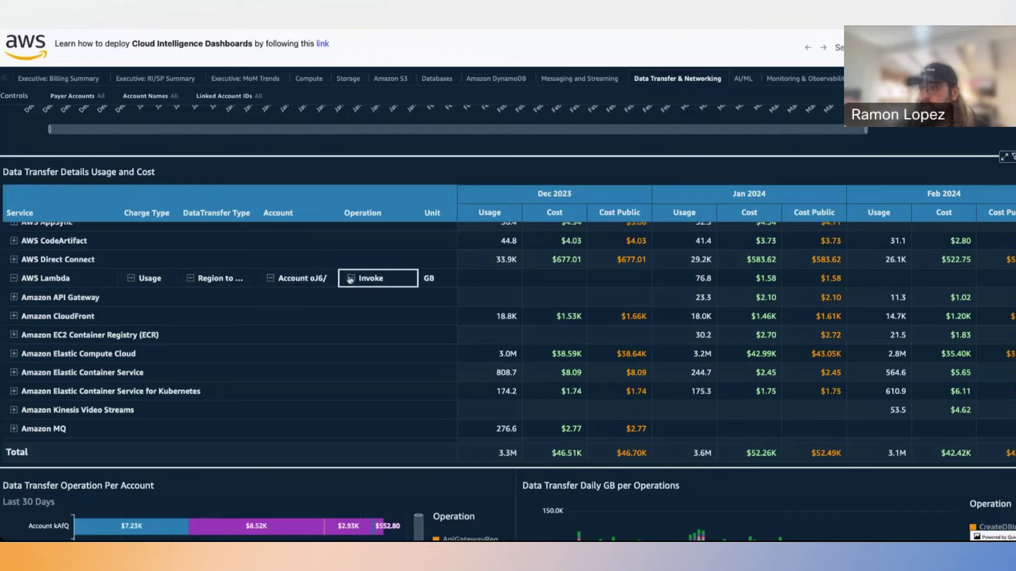
click(442, 282)
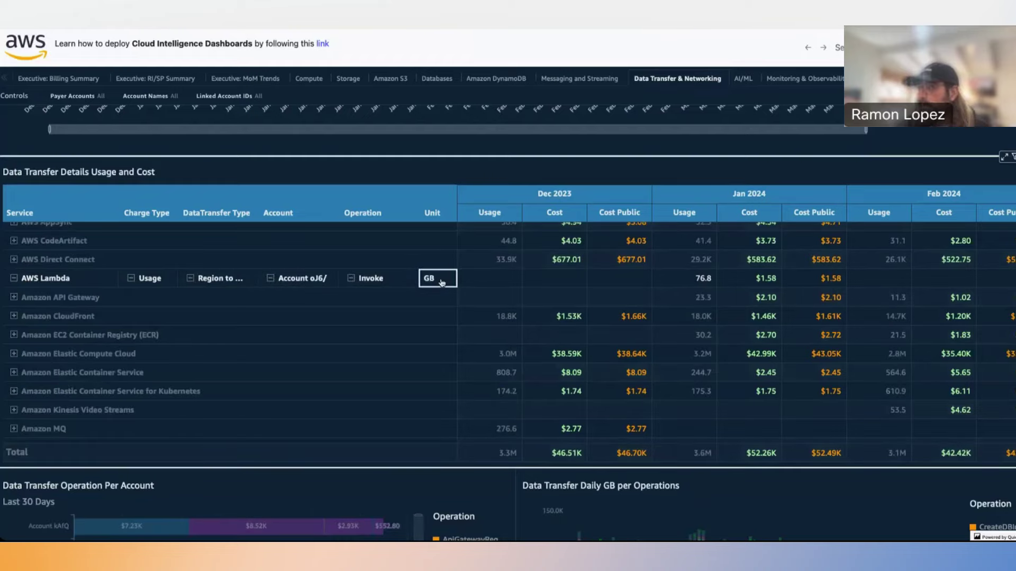
click(14, 278)
click(13, 298)
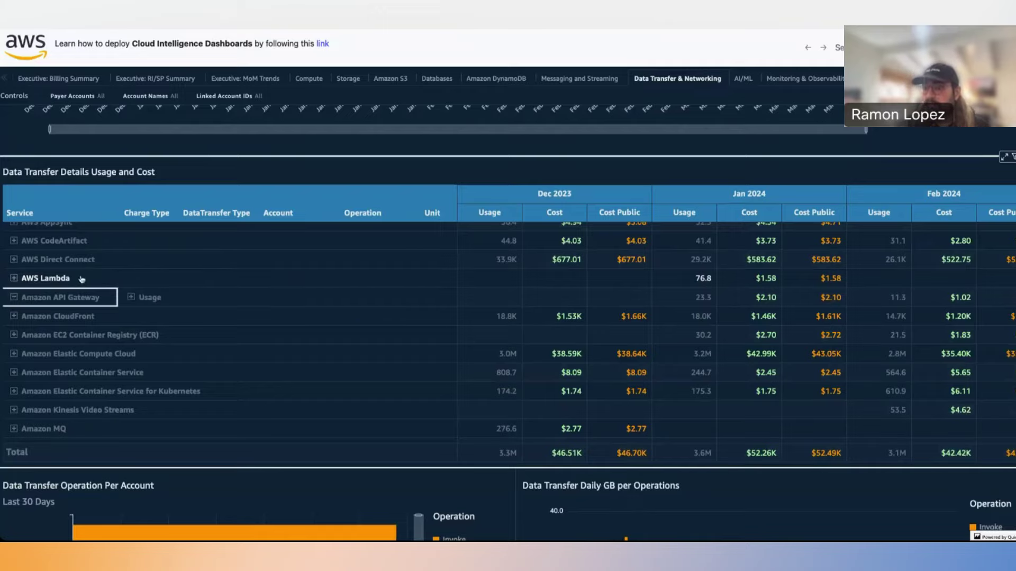
Review the Data Transfer Operation Per Account and Daily GB per Operations charts, and return to the Data Transfer GB per Service chart
scroll(82, 280, down, 5)
scroll(80, 275, down, 2)
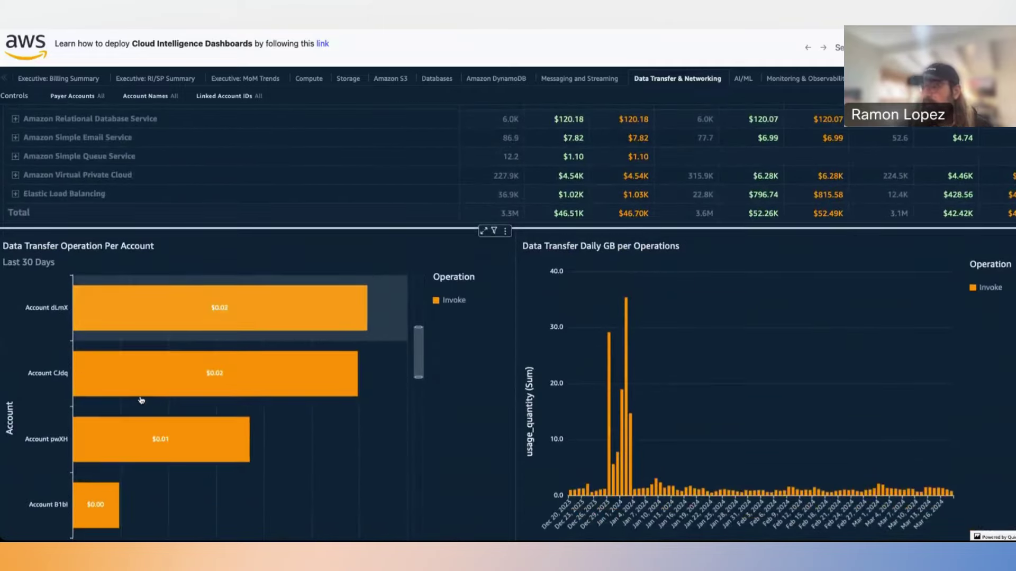
scroll(51, 260, up, 5)
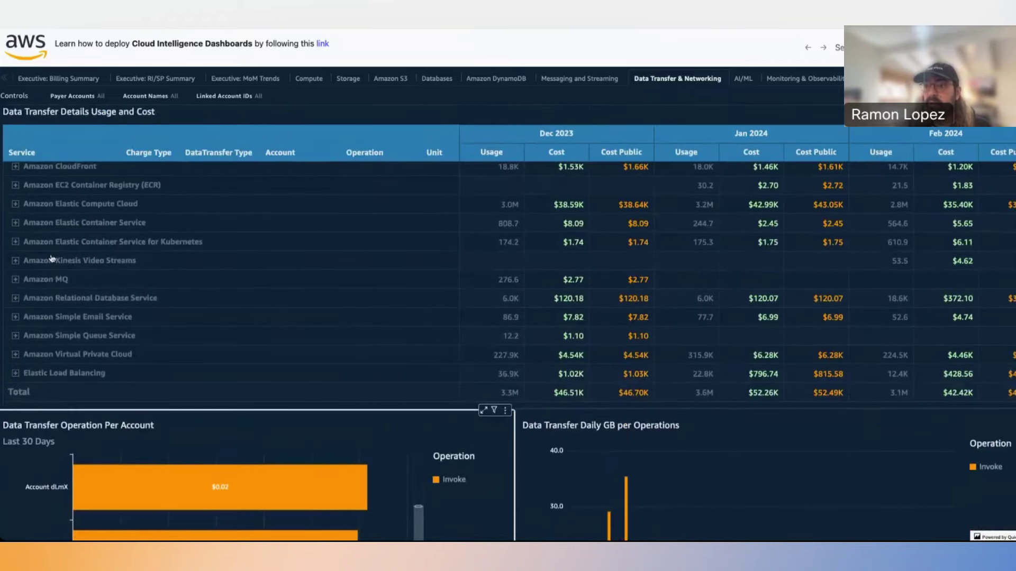
scroll(297, 430, down, 3)
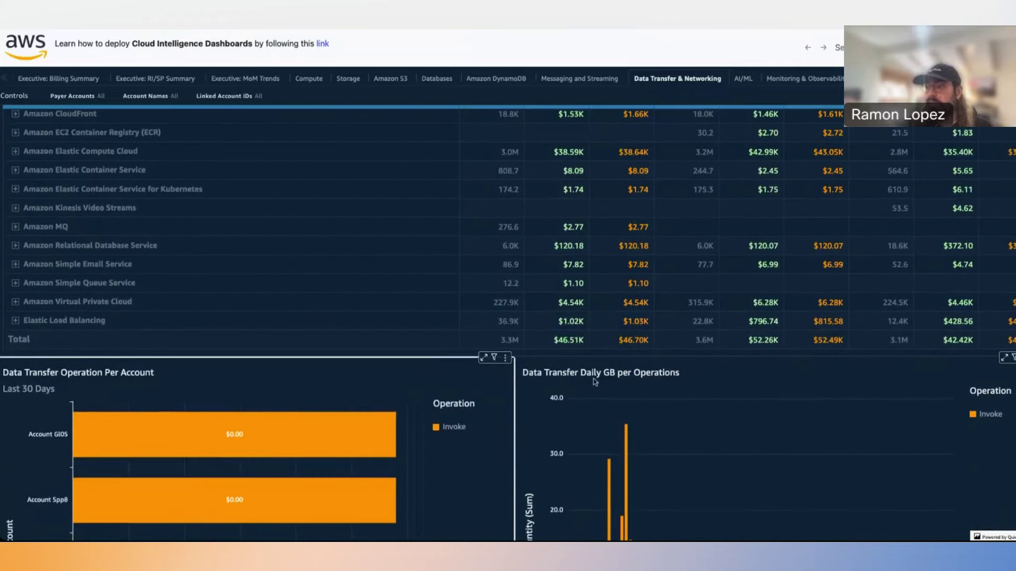
scroll(595, 381, down, 4)
mouse_move(270, 379)
scroll(166, 352, down, 5)
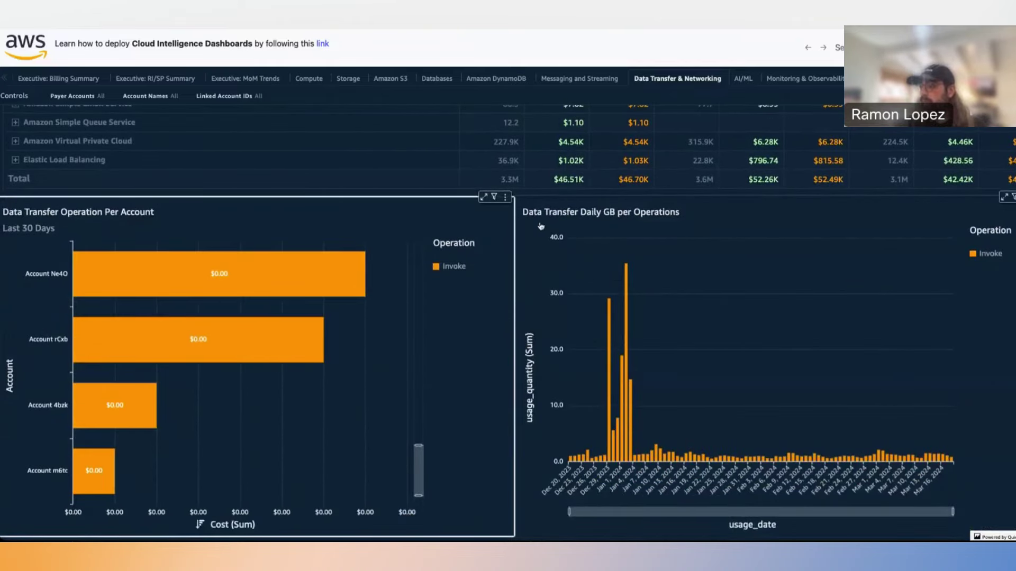
scroll(604, 228, down, 5)
scroll(605, 230, down, 10)
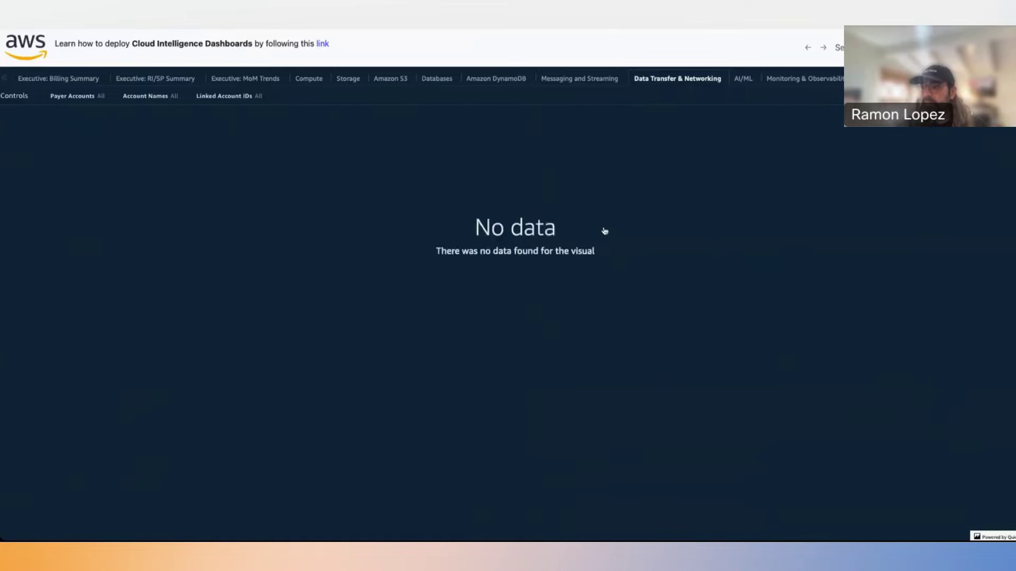
scroll(604, 232, up, 15)
scroll(605, 231, up, 4)
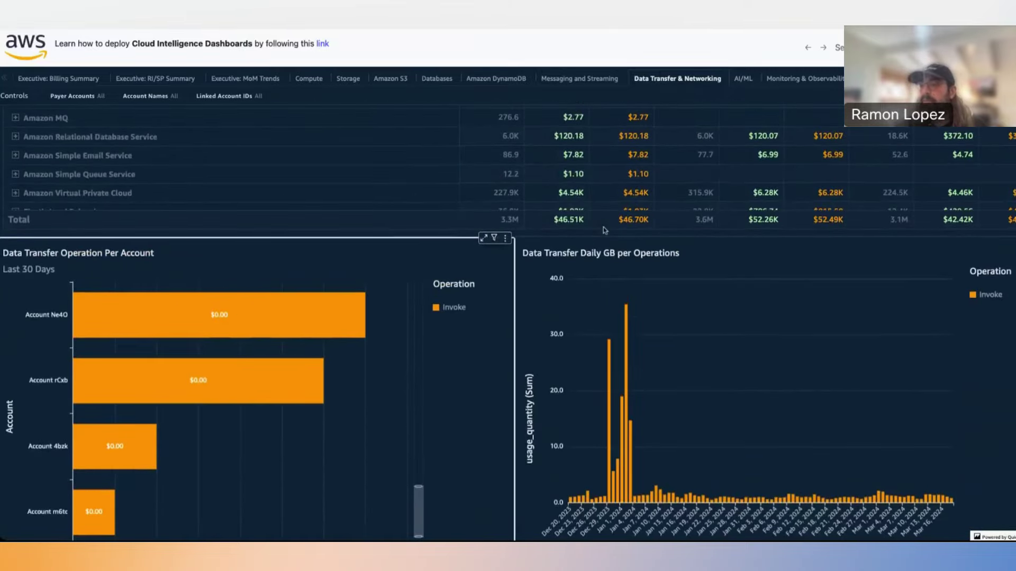
scroll(606, 212, up, 6)
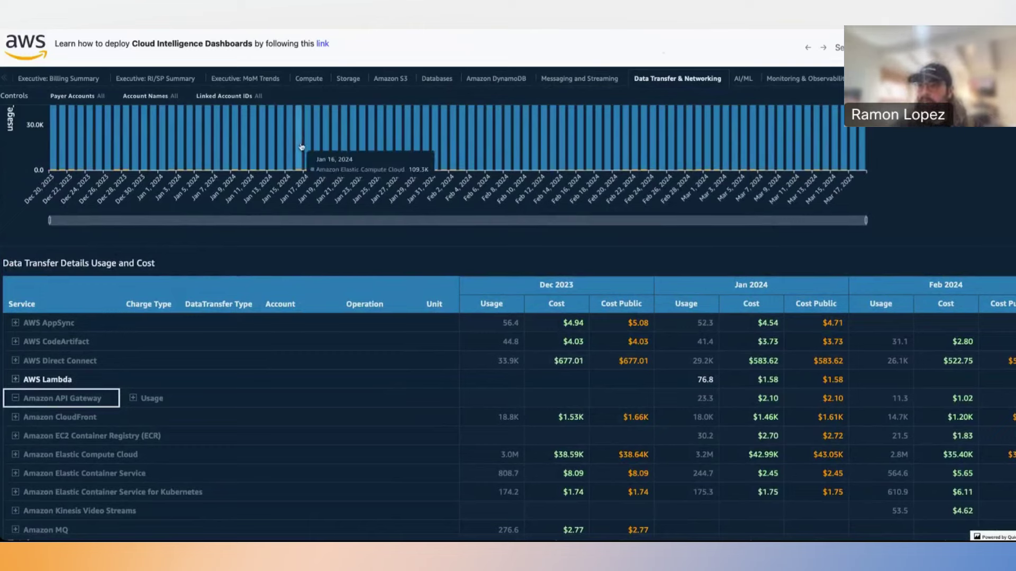
scroll(302, 153, up, 4)
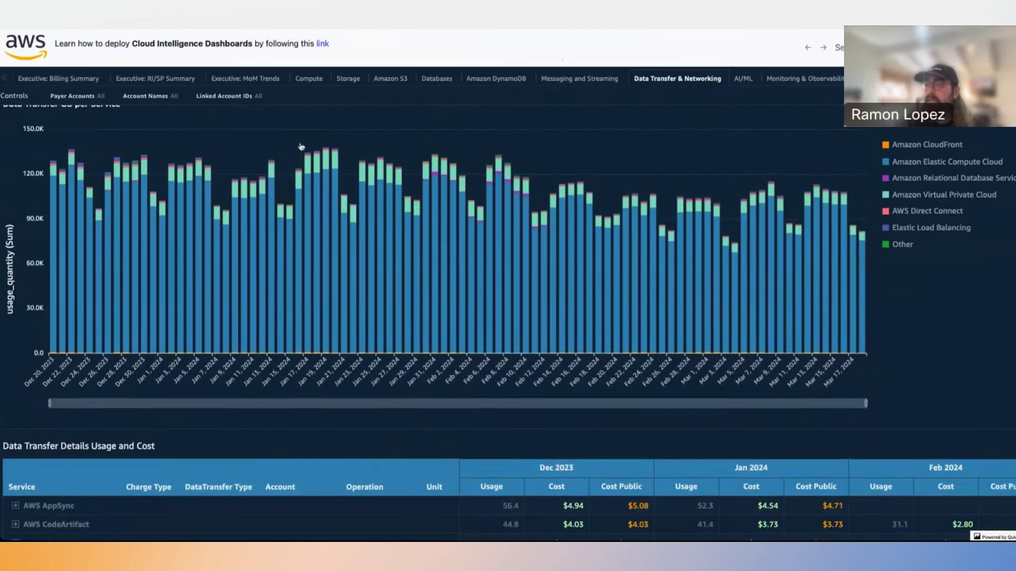
Advance the presentation to the Compute Optimizer Dashboard Demo slide, and review the potential savings on the dashboard's Summary page in the browser
key(Right)
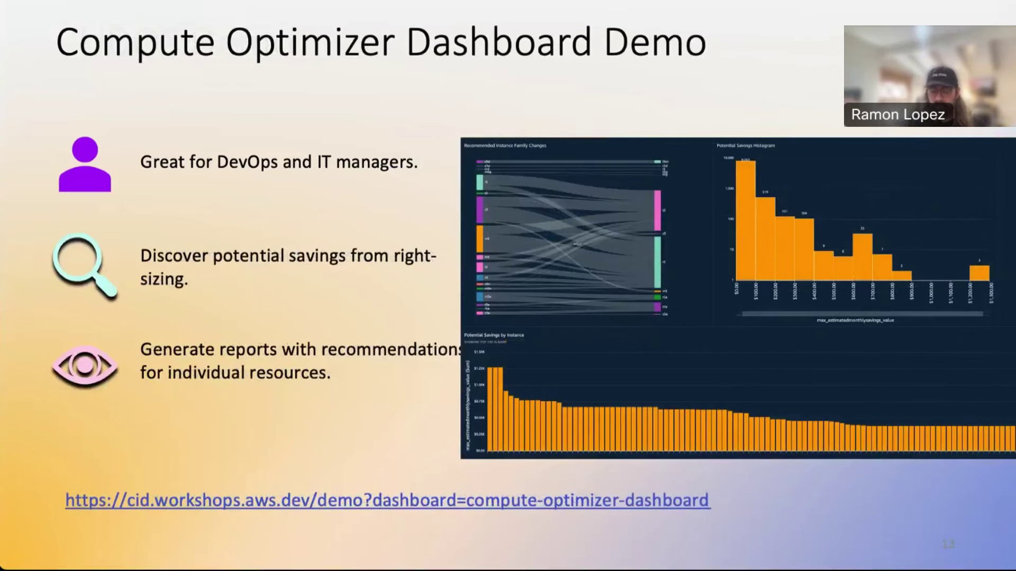
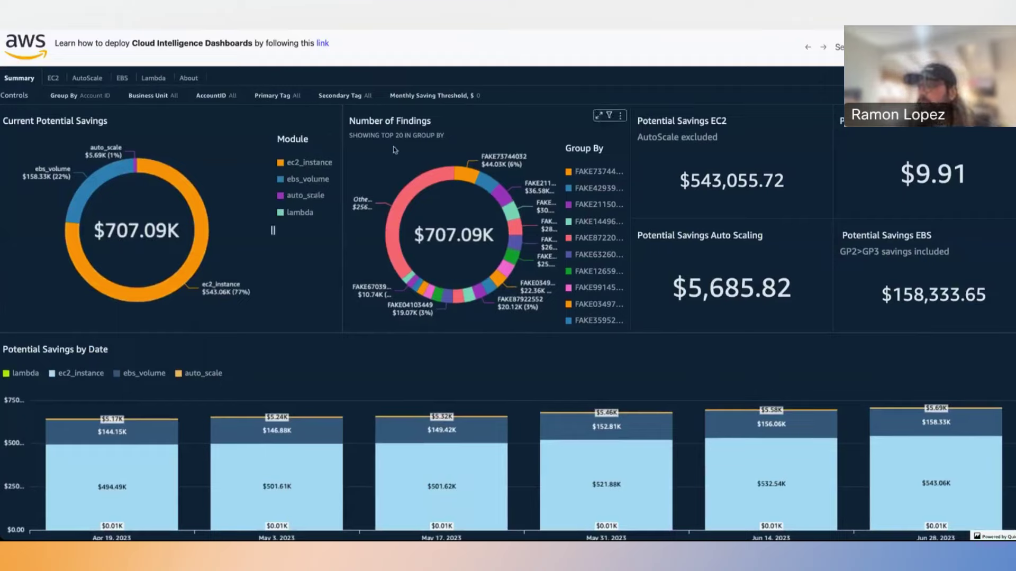
mouse_move(482, 197)
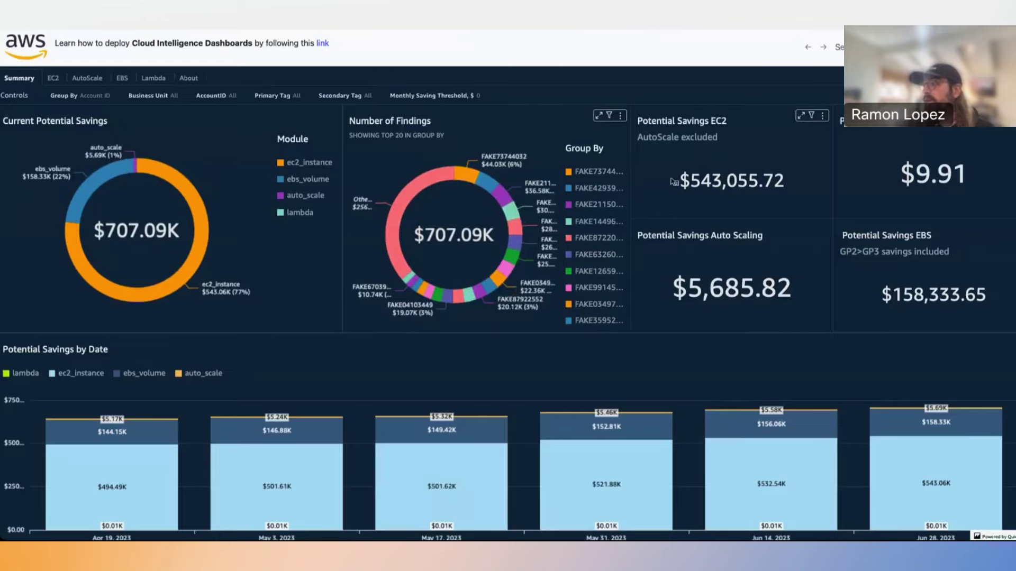
scroll(688, 180, down, 2)
scroll(689, 179, down, 2)
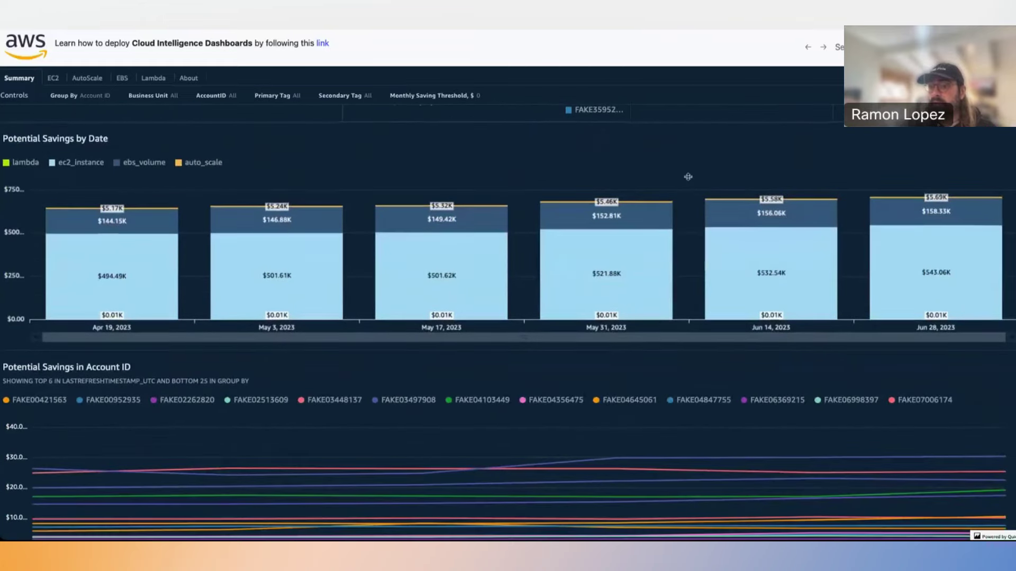
scroll(688, 176, down, 1)
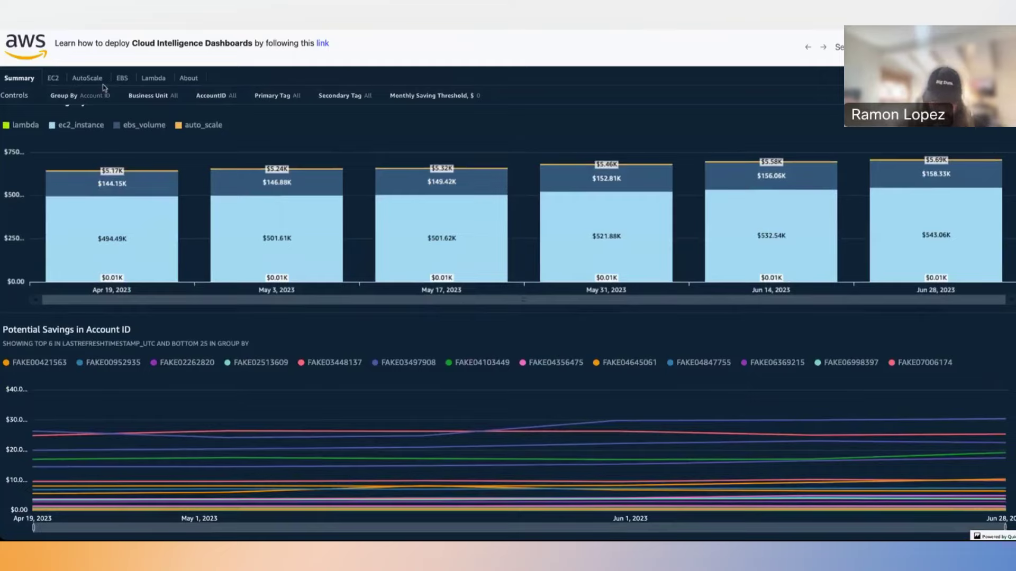
Open the EC2 page and review its findings by date and account, the provisioning breakdown and the potential savings charts
click(53, 79)
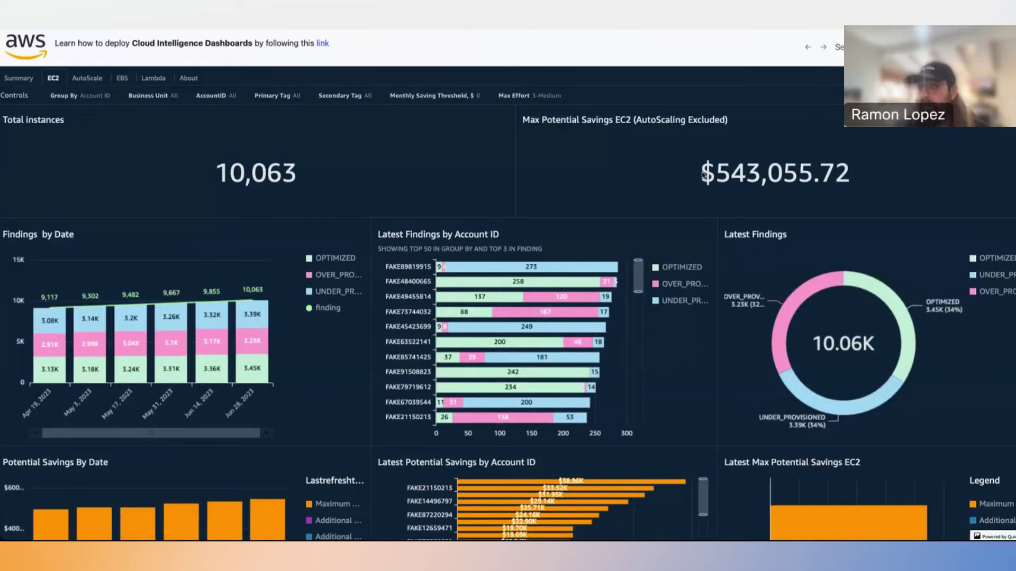
scroll(691, 185, down, 2)
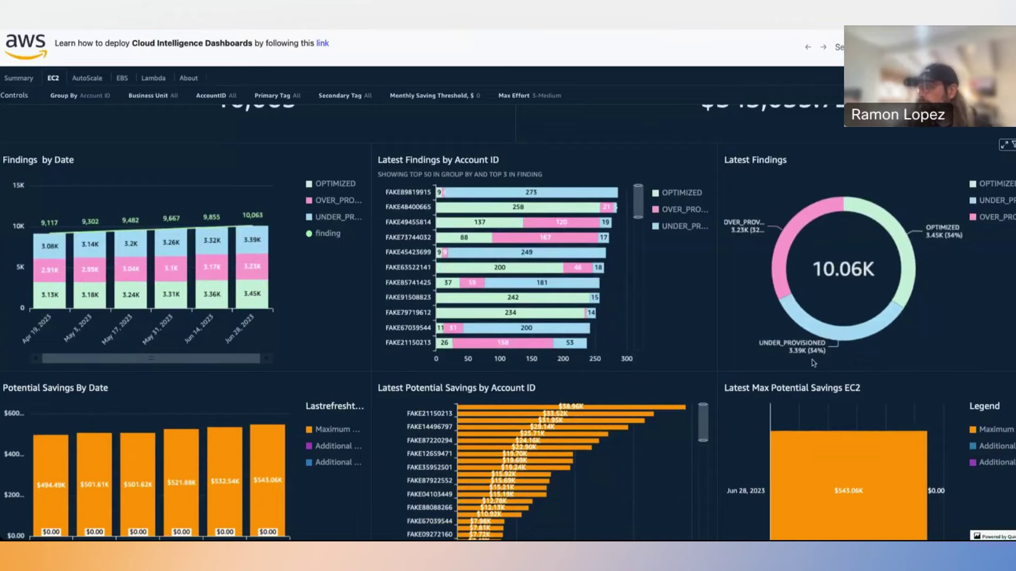
scroll(819, 356, down, 1)
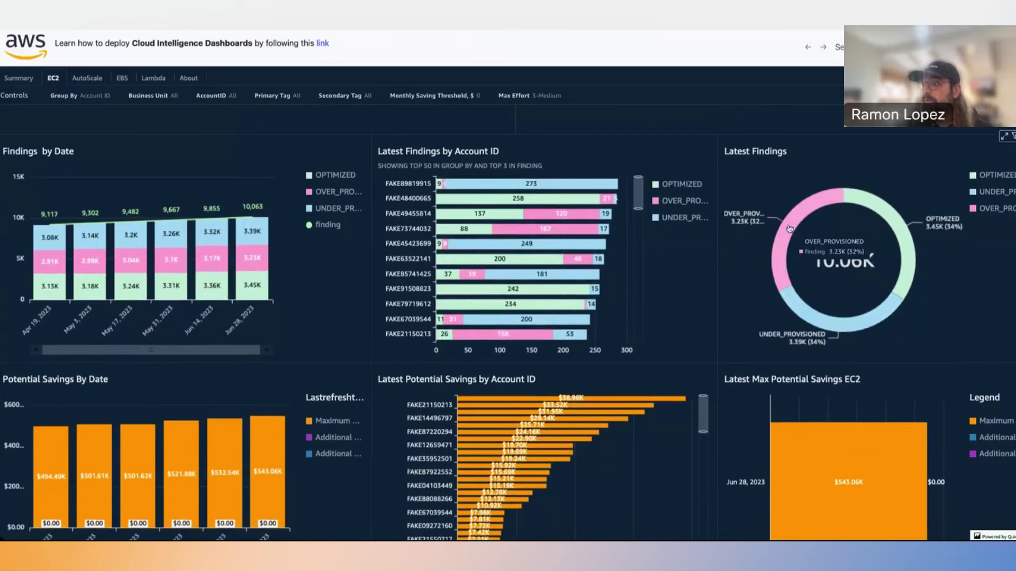
scroll(765, 268, down, 5)
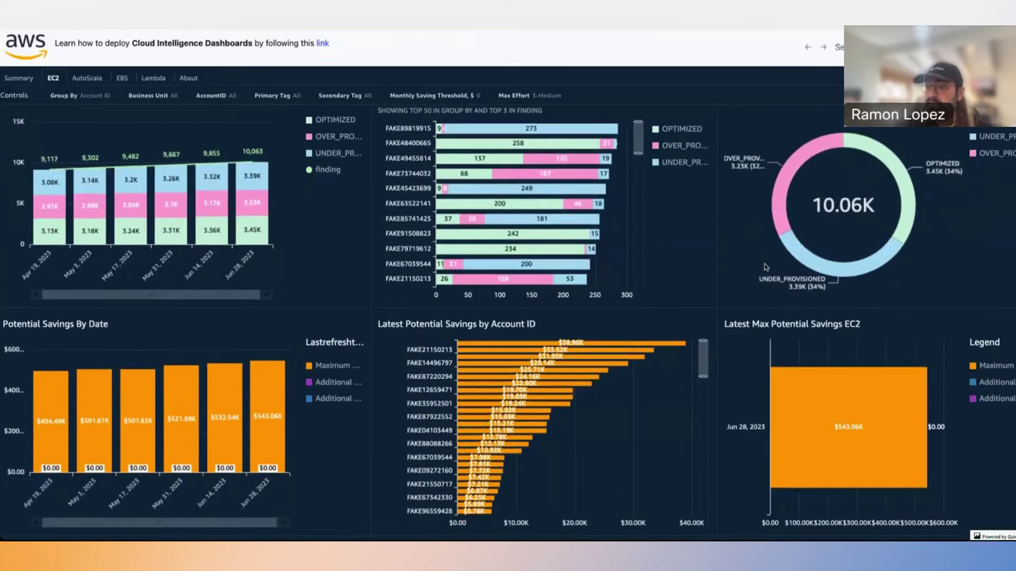
scroll(765, 267, down, 3)
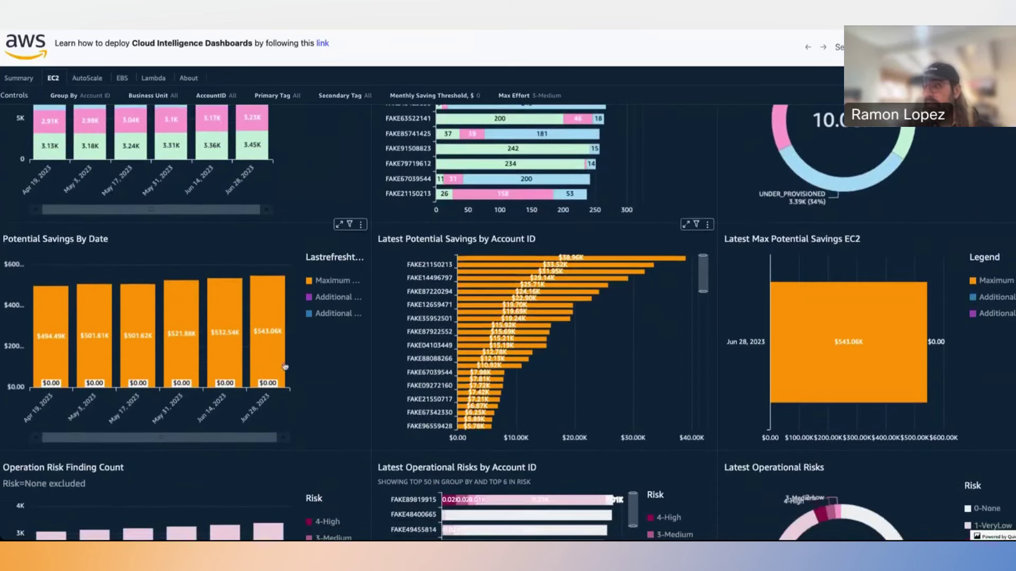
Filter the EC2 page by the account with the highest potential savings, and review its operational risk charts
mouse_move(468, 263)
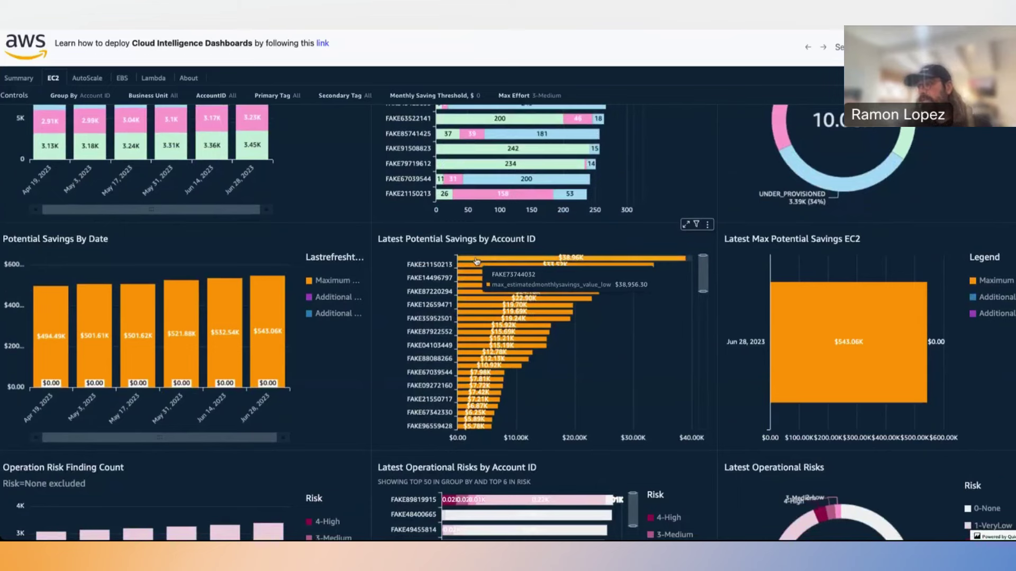
click(476, 261)
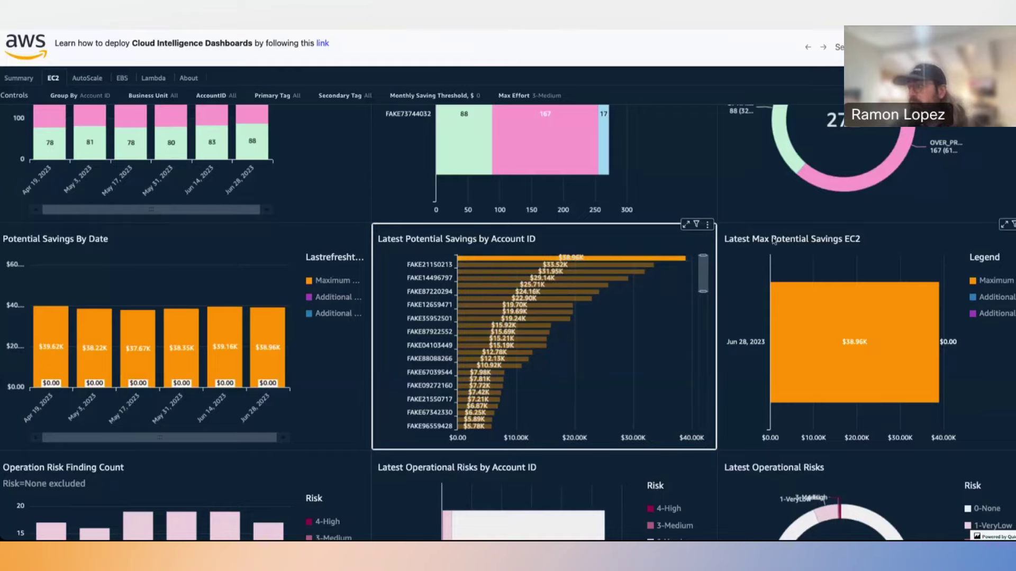
scroll(747, 227, down, 6)
scroll(747, 226, down, 1)
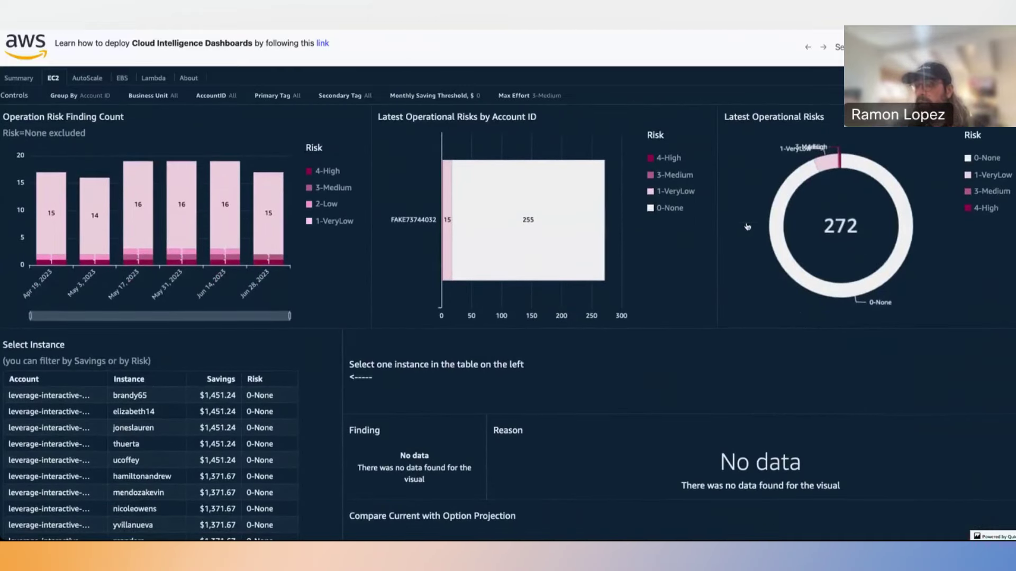
scroll(388, 352, down, 1)
scroll(388, 353, down, 3)
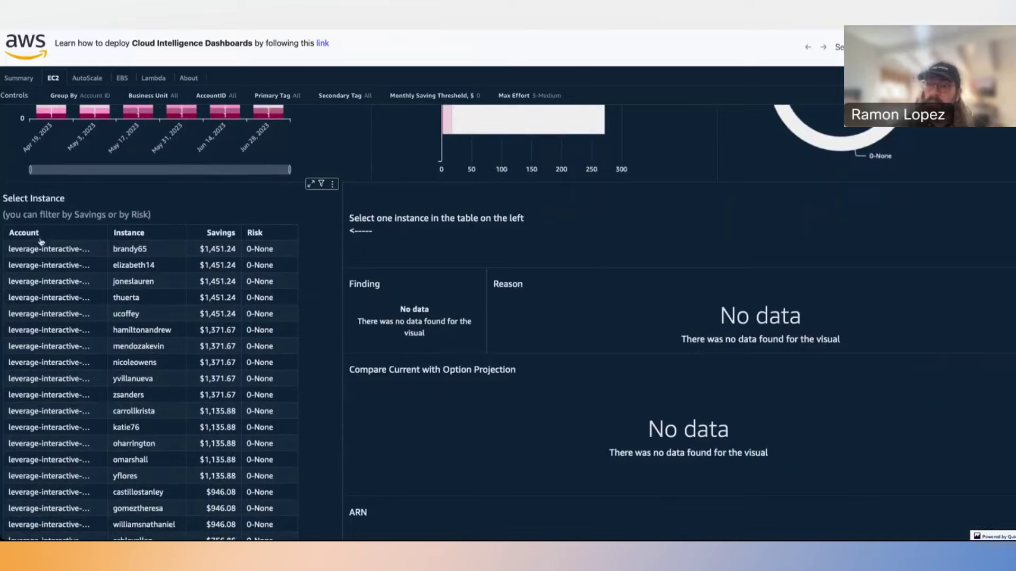
Examine the accounts, instances, savings and risk in the Select Instance table, narrowing its Account column slightly
drag(3, 200, 65, 202)
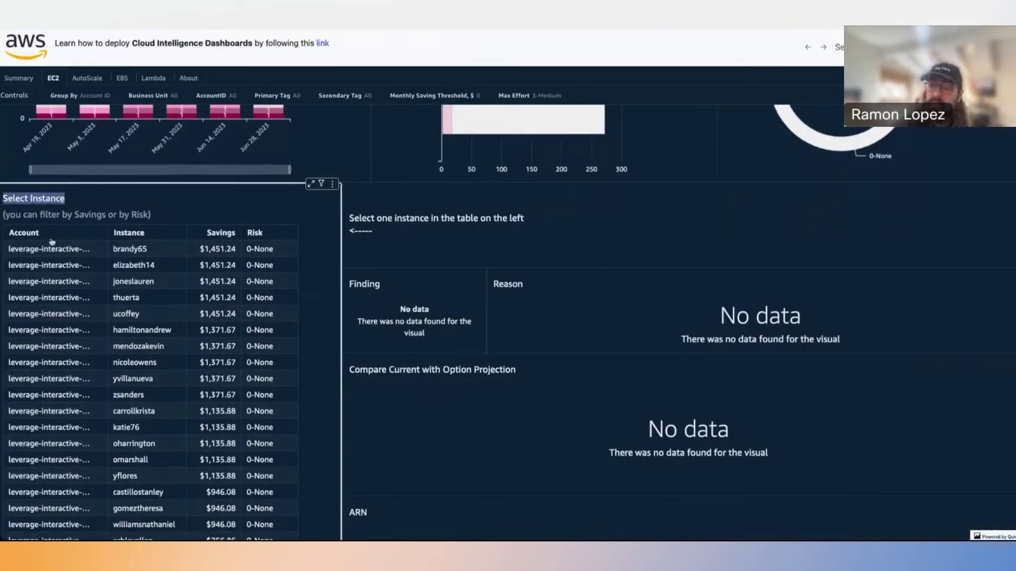
mouse_move(107, 232)
mouse_down()
mouse_move(142, 236)
mouse_move(101, 237)
mouse_up()
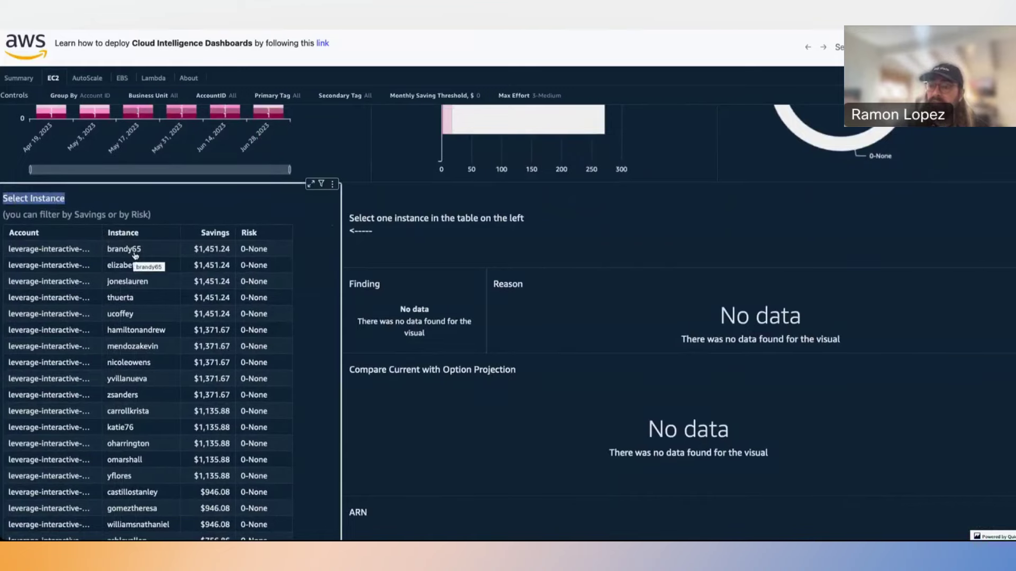
scroll(135, 257, up, 1)
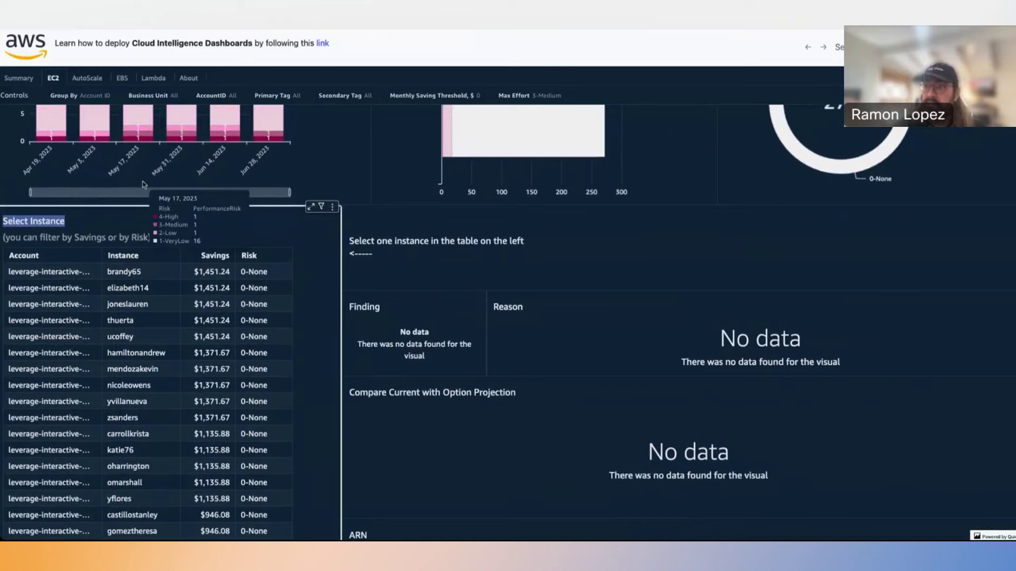
scroll(168, 288, up, 1)
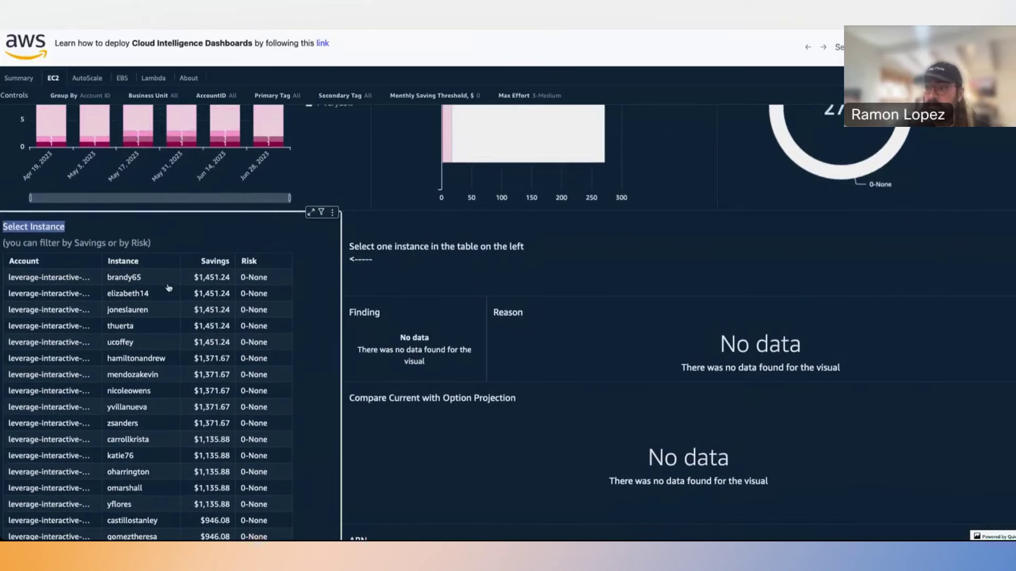
scroll(169, 288, down, 2)
scroll(168, 288, up, 3)
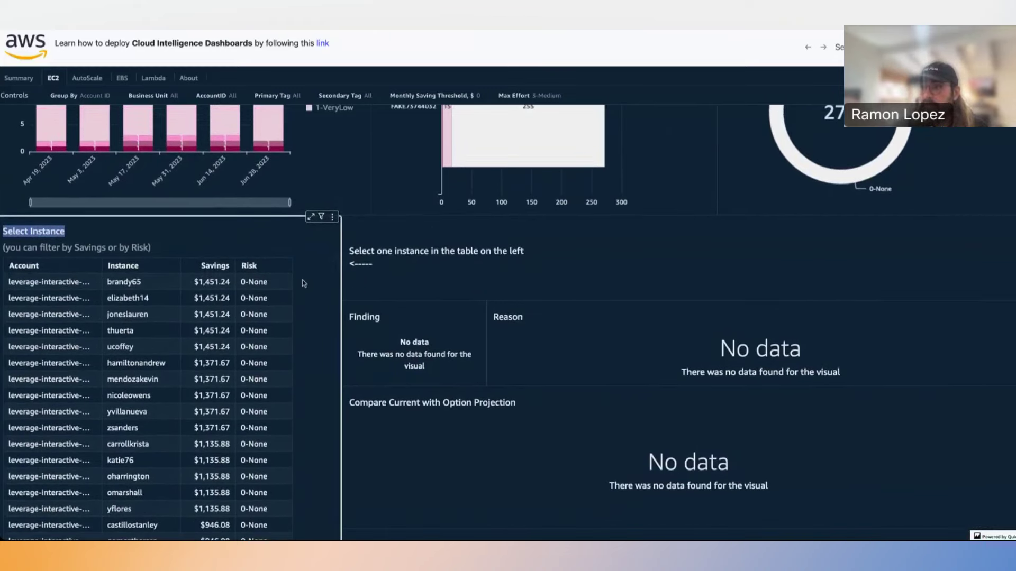
scroll(443, 281, down, 2)
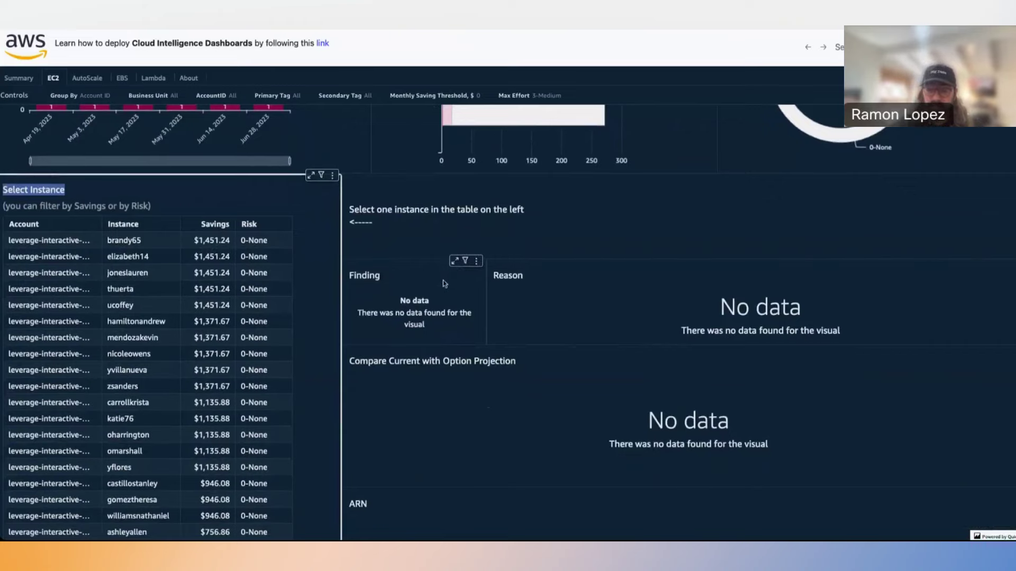
scroll(443, 280, down, 1)
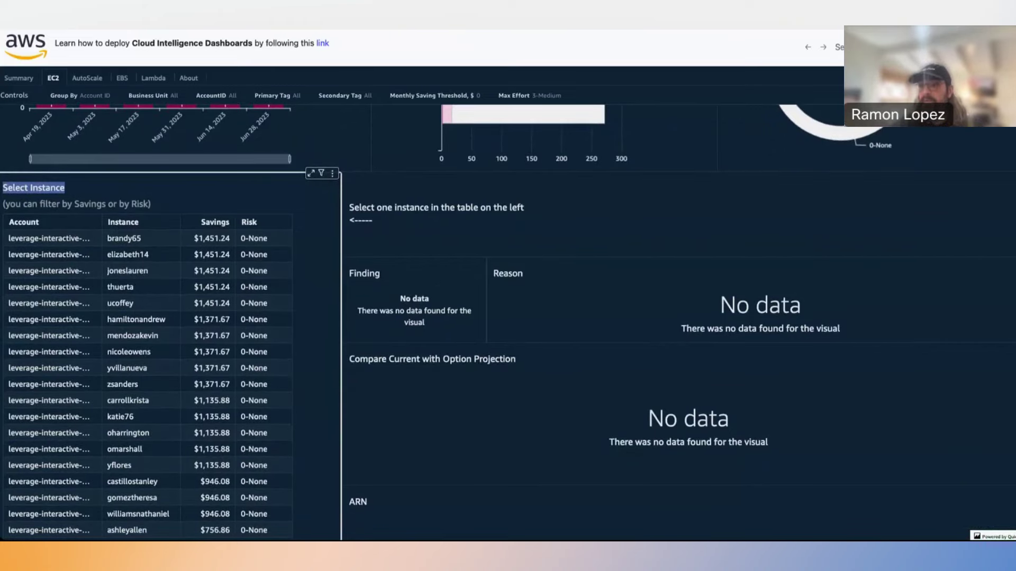
Select the first instance in the Select Instance table and compare its current instance type with the three projected options, including savings and maximum CPU
click(139, 239)
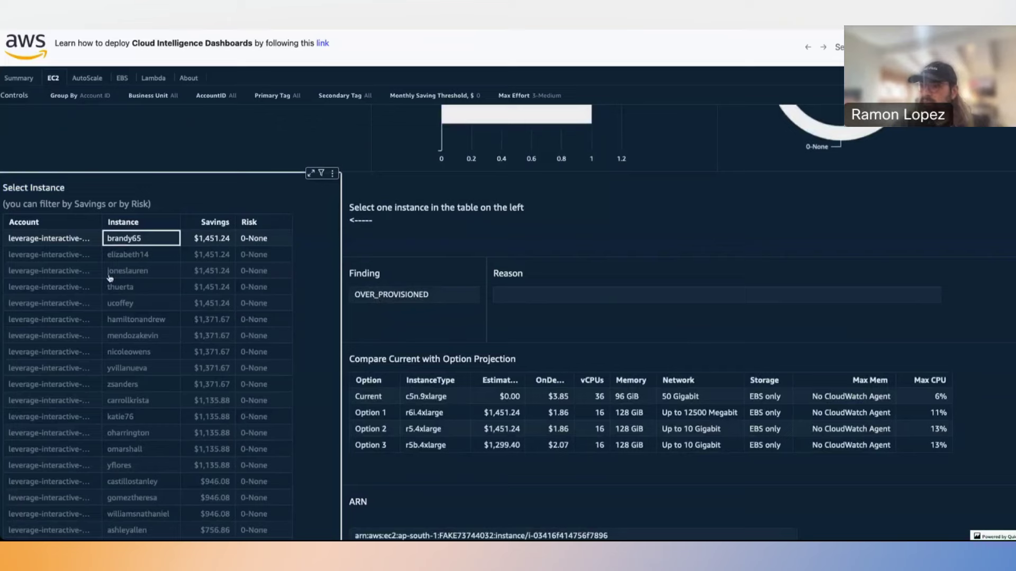
scroll(110, 278, down, 3)
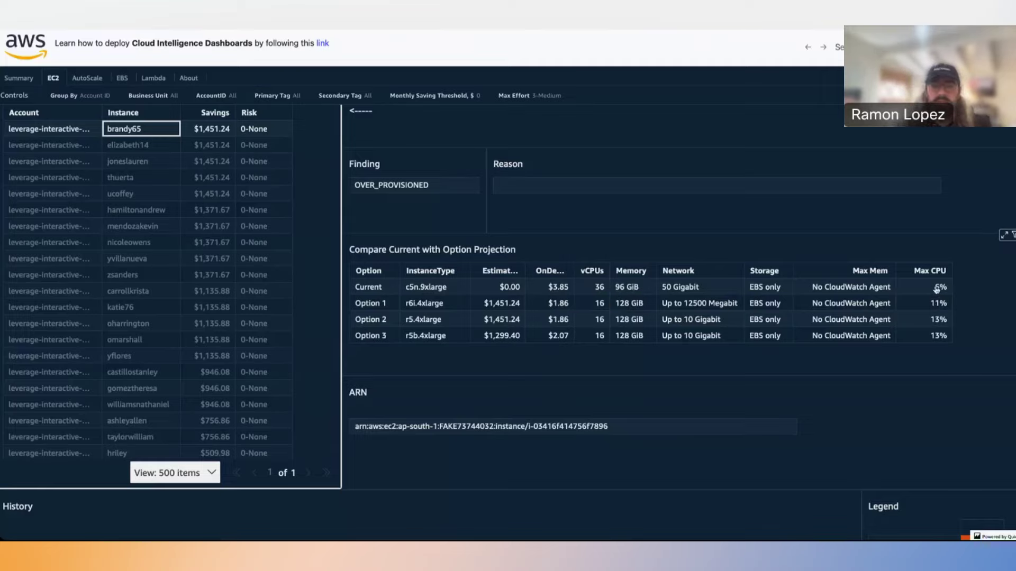
scroll(936, 289, down, 1)
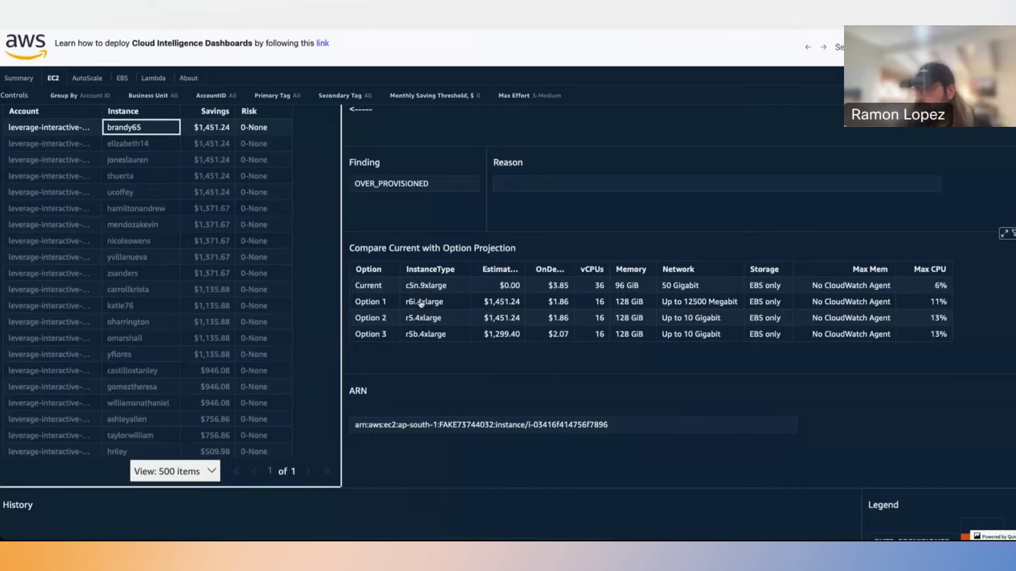
scroll(413, 317, up, 2)
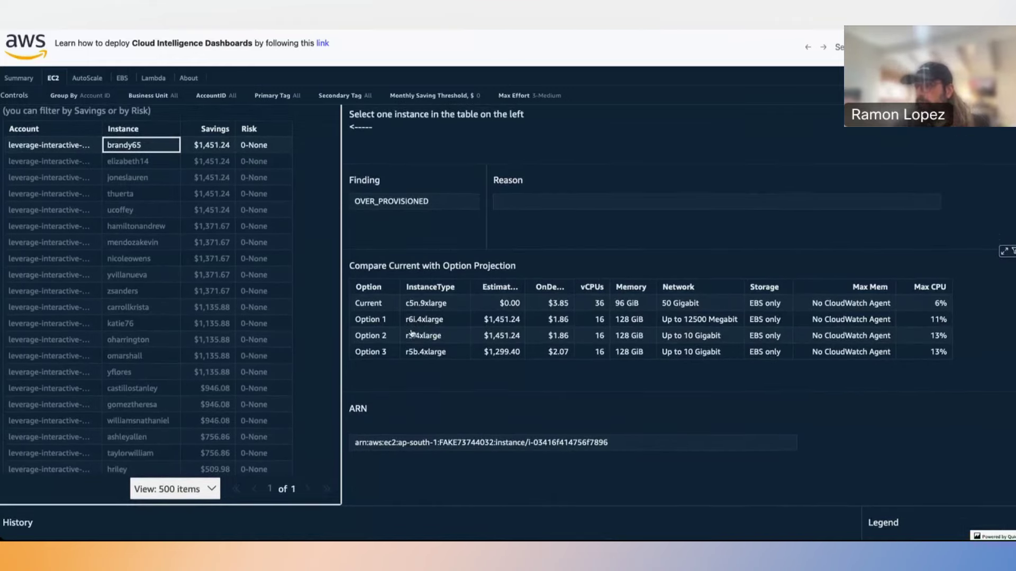
scroll(408, 333, down, 2)
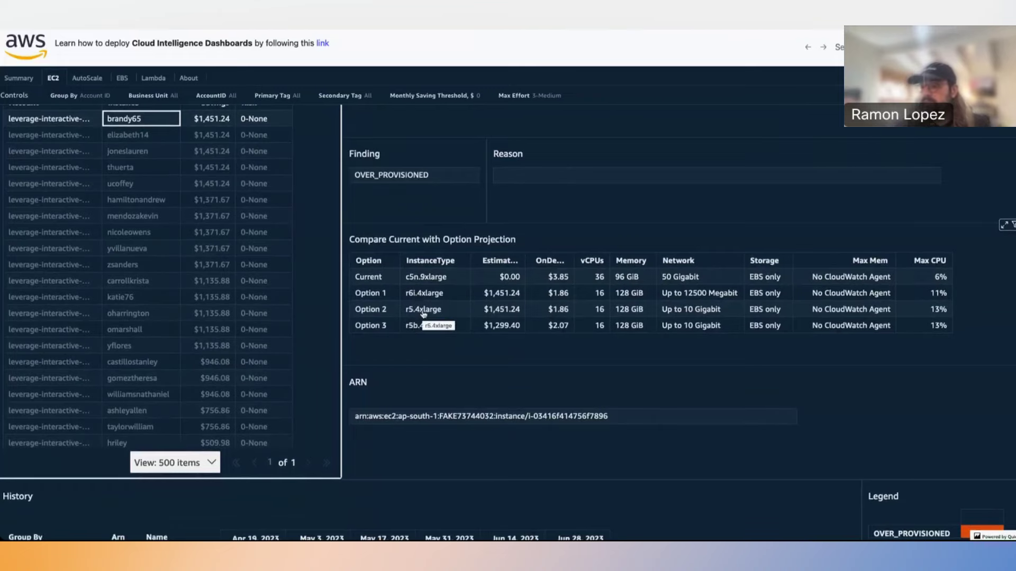
scroll(423, 314, up, 1)
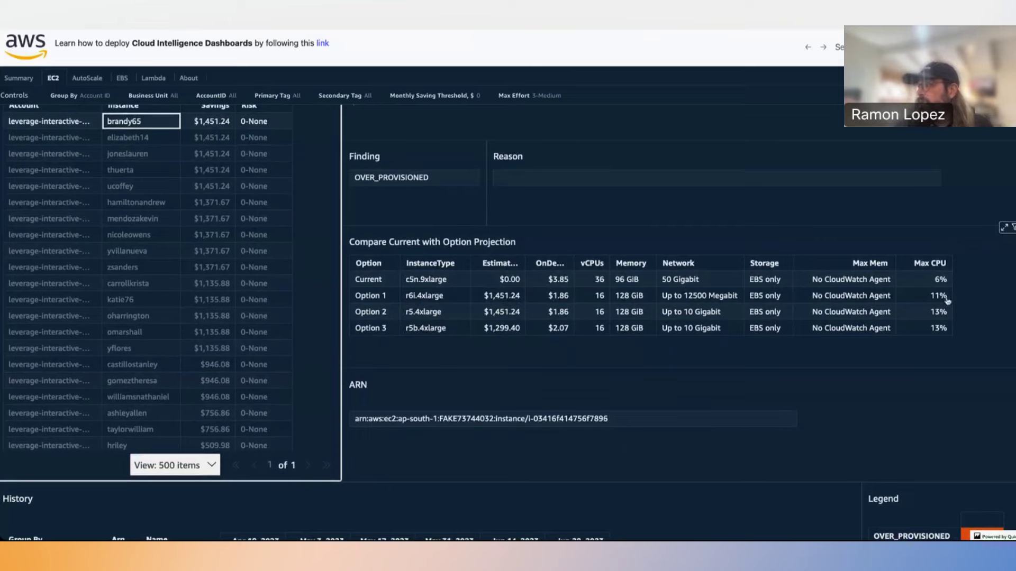
scroll(937, 302, down, 1)
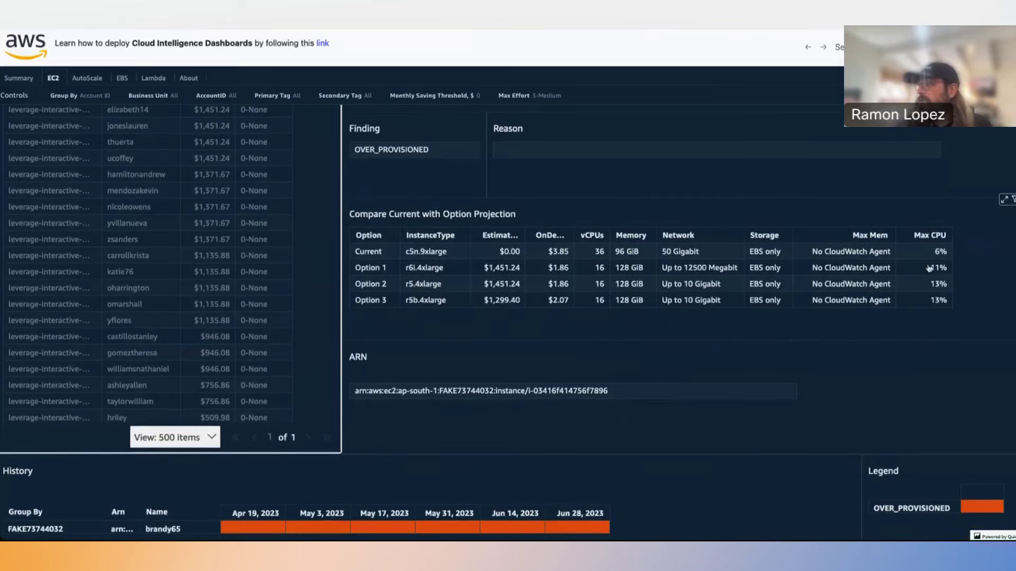
Review the selected instance's ARN and its finding history across the listed dates
scroll(929, 268, down, 4)
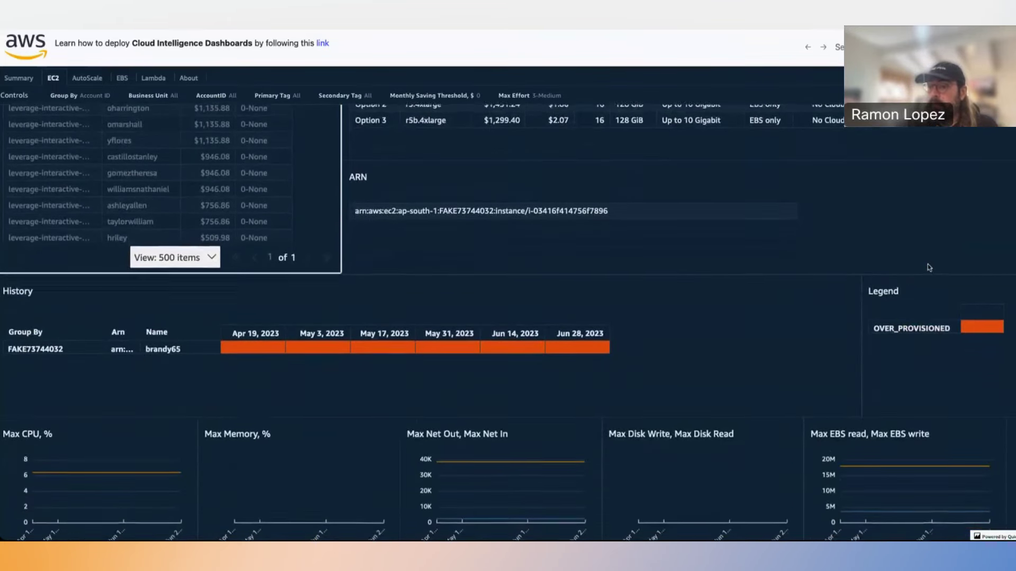
scroll(929, 269, up, 1)
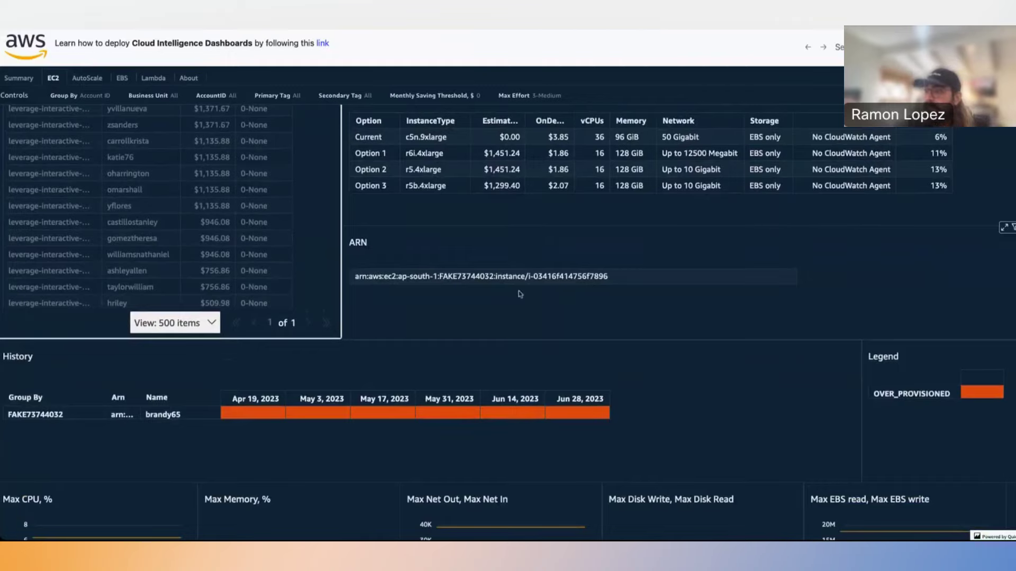
scroll(498, 290, down, 1)
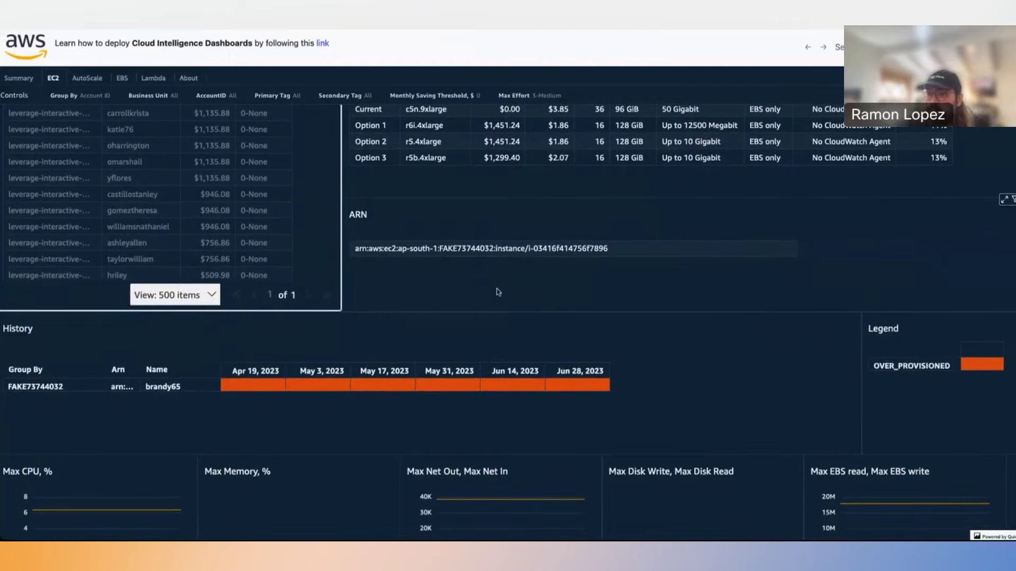
scroll(670, 313, down, 1)
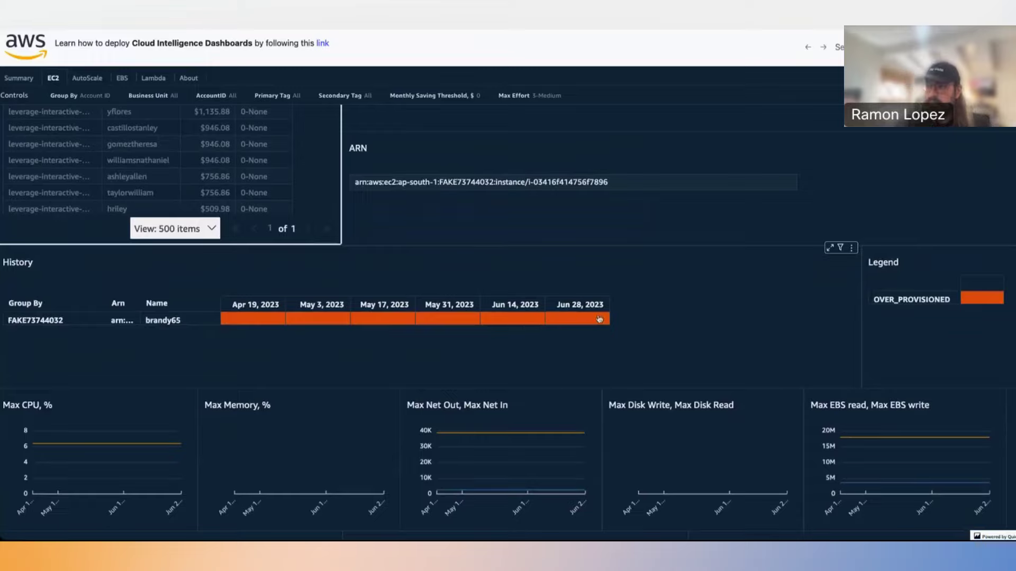
mouse_move(239, 324)
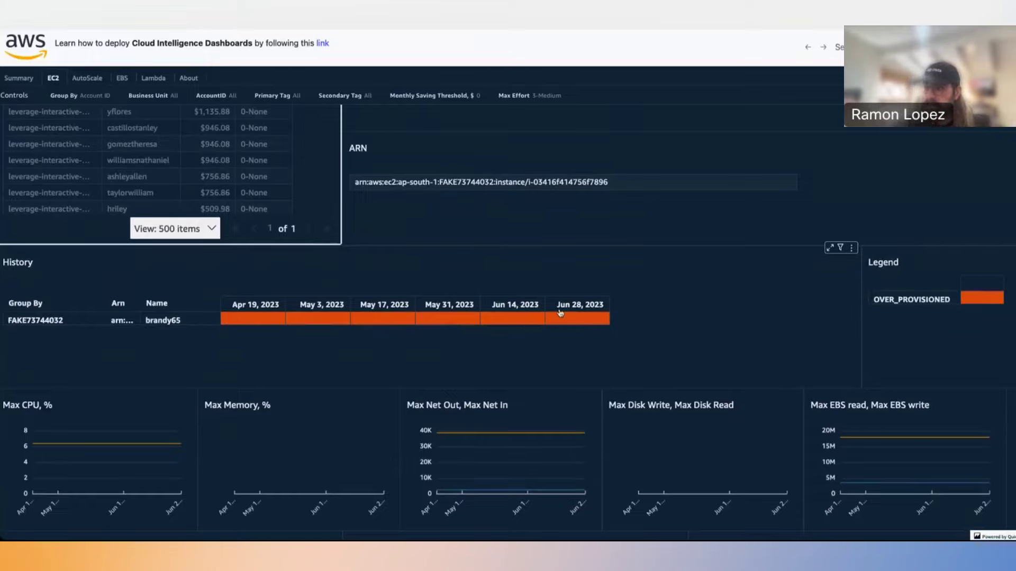
mouse_move(561, 313)
Examine the selected instance's CPU, memory, network, disk and EBS charts, provisioning reasons, recommended family changes and potential savings charts
scroll(560, 313, down, 3)
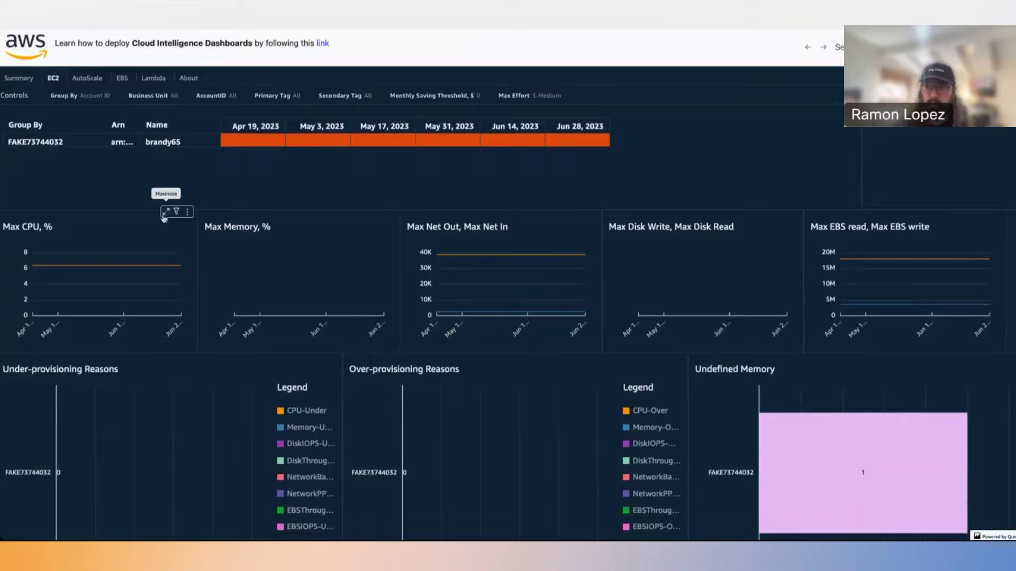
mouse_move(47, 246)
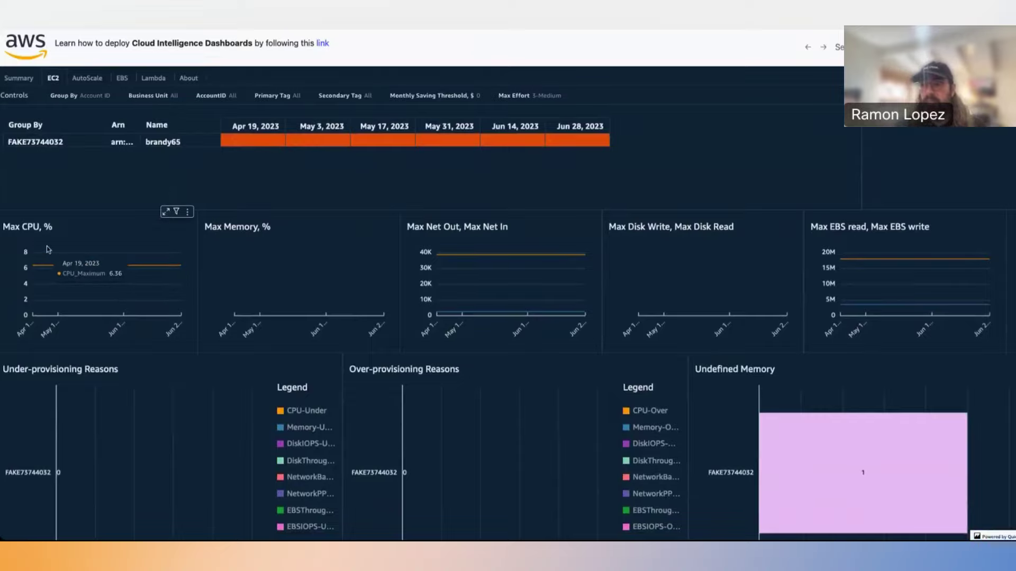
scroll(505, 228, down, 1)
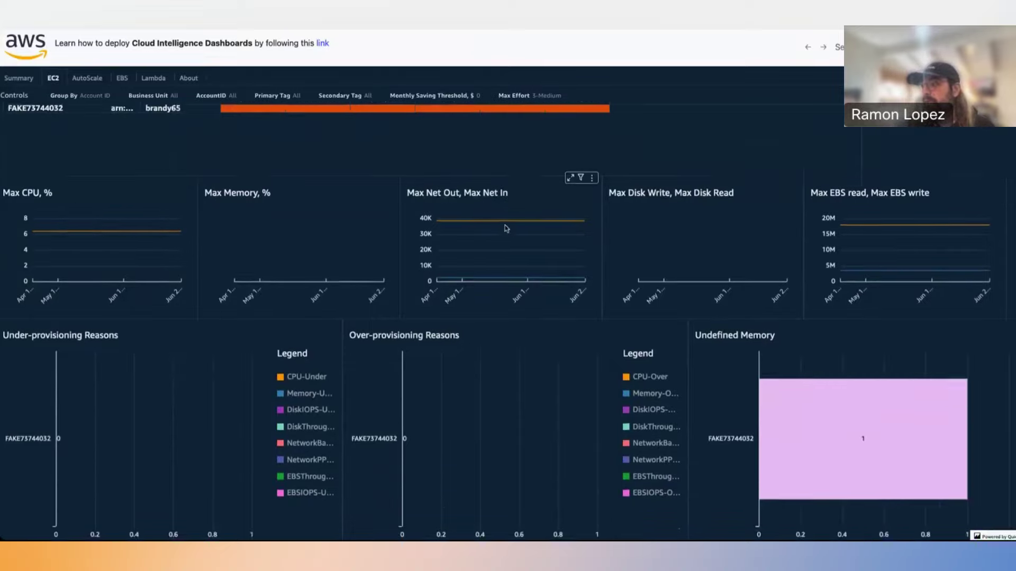
scroll(505, 229, down, 10)
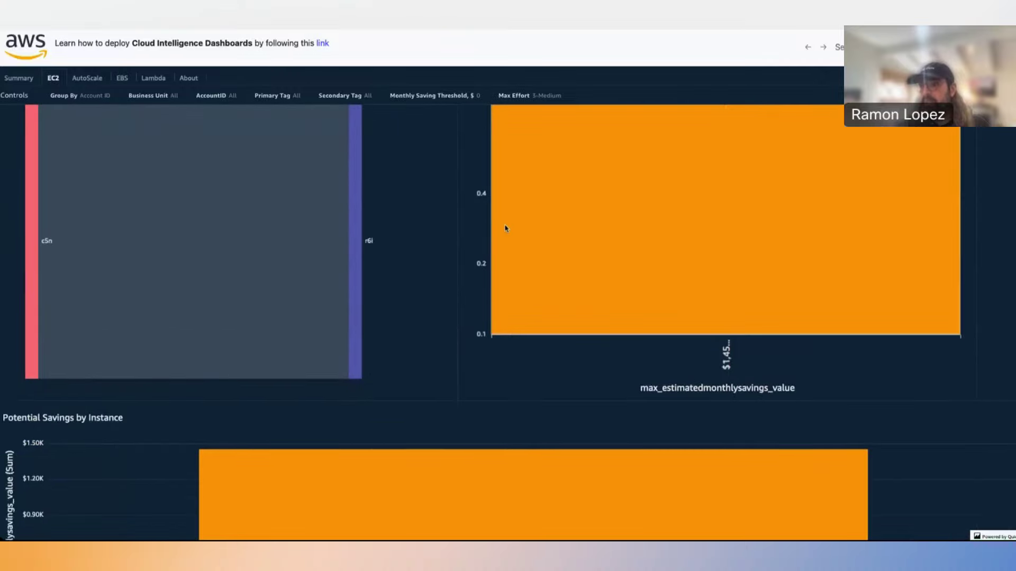
scroll(506, 228, down, 2)
scroll(505, 229, up, 8)
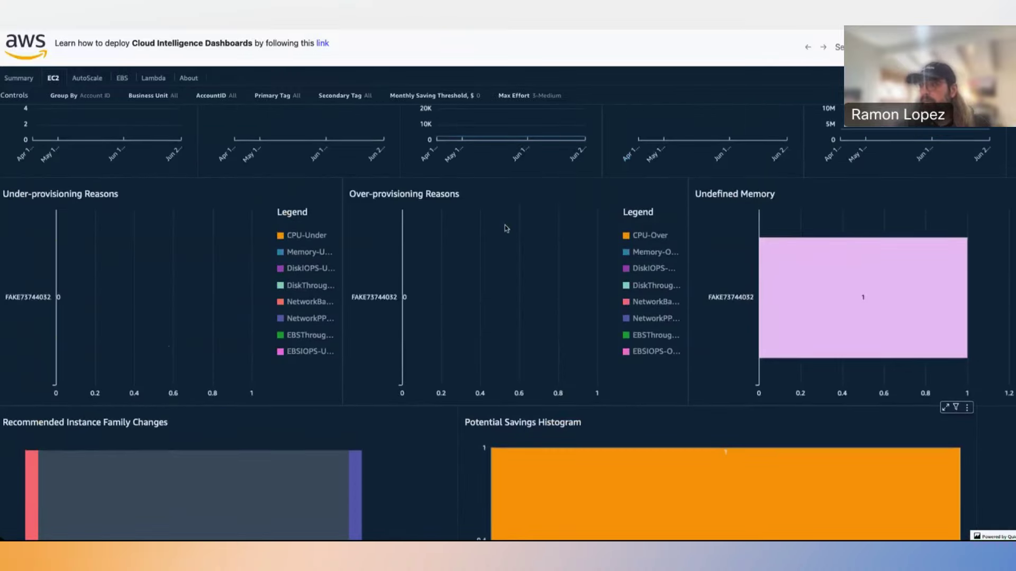
scroll(505, 227, down, 10)
scroll(505, 228, up, 5)
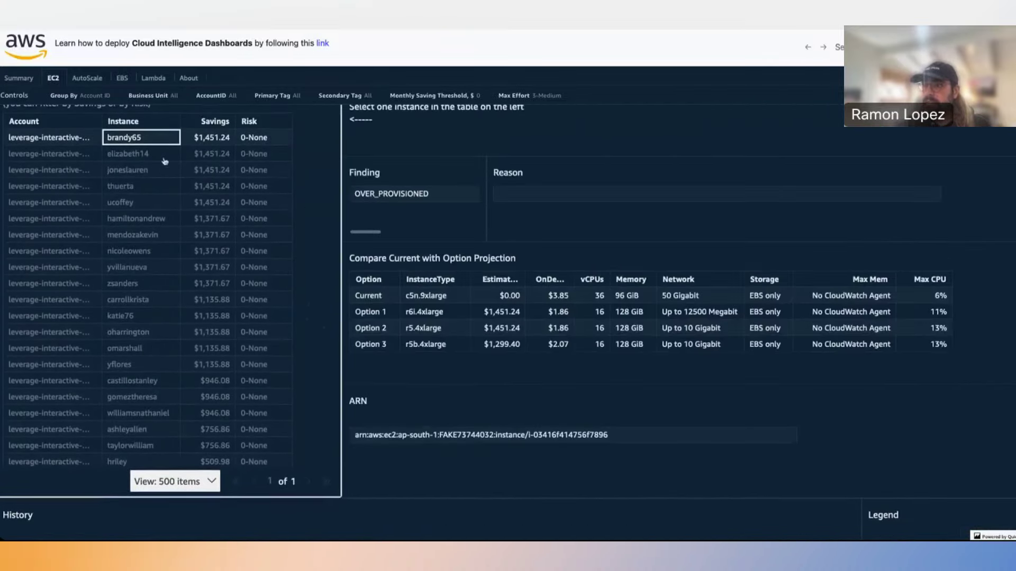
Select the third instance in the Select Instance table and review its projected options, history and findings on the EC2 page
click(143, 170)
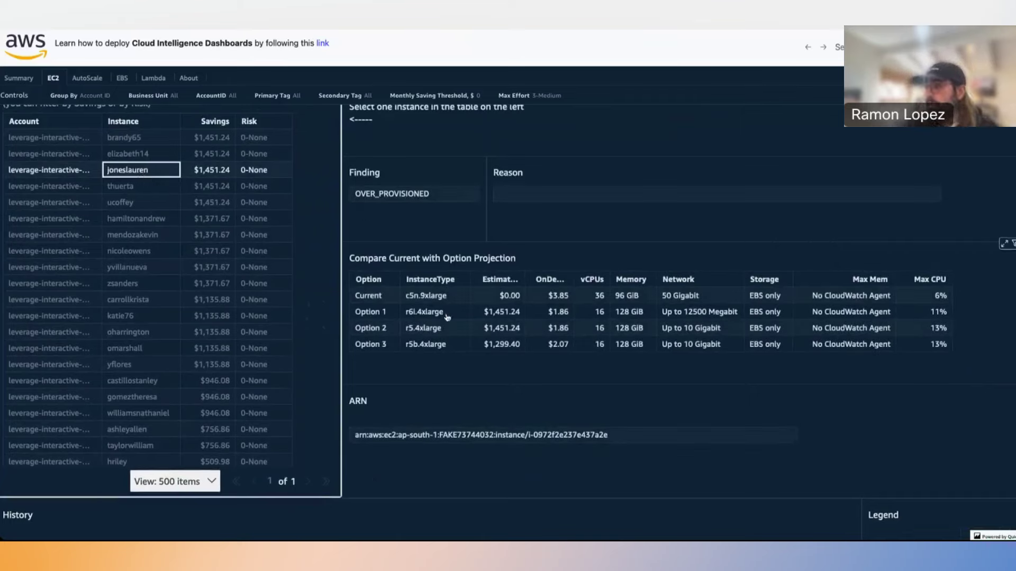
scroll(452, 315, down, 5)
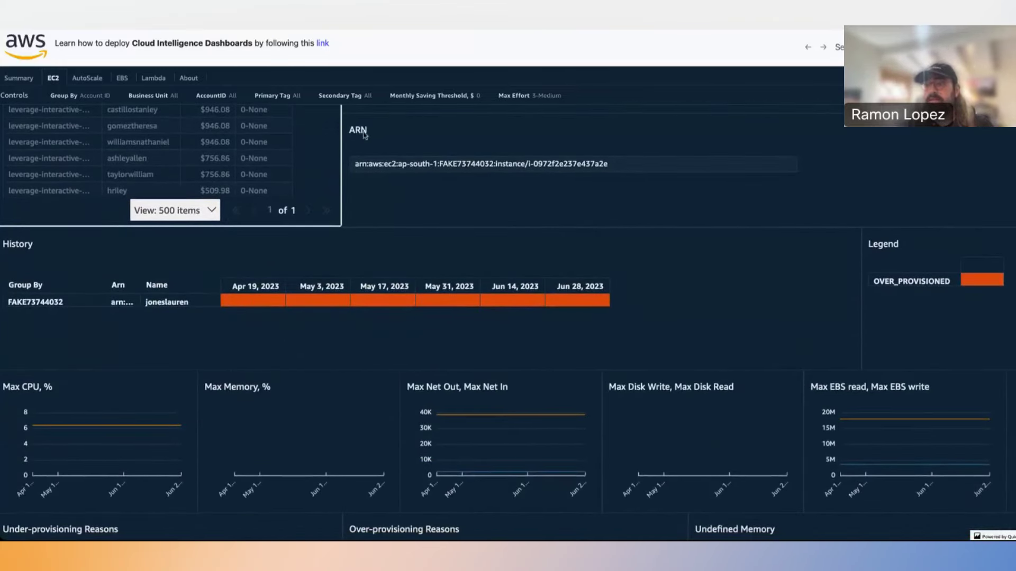
scroll(401, 212, up, 7)
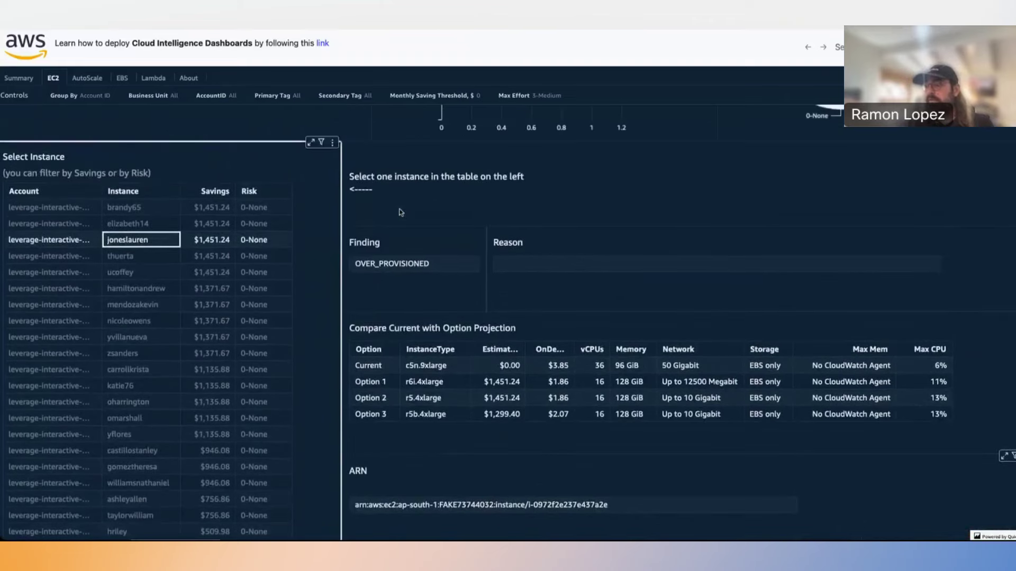
scroll(400, 210, up, 13)
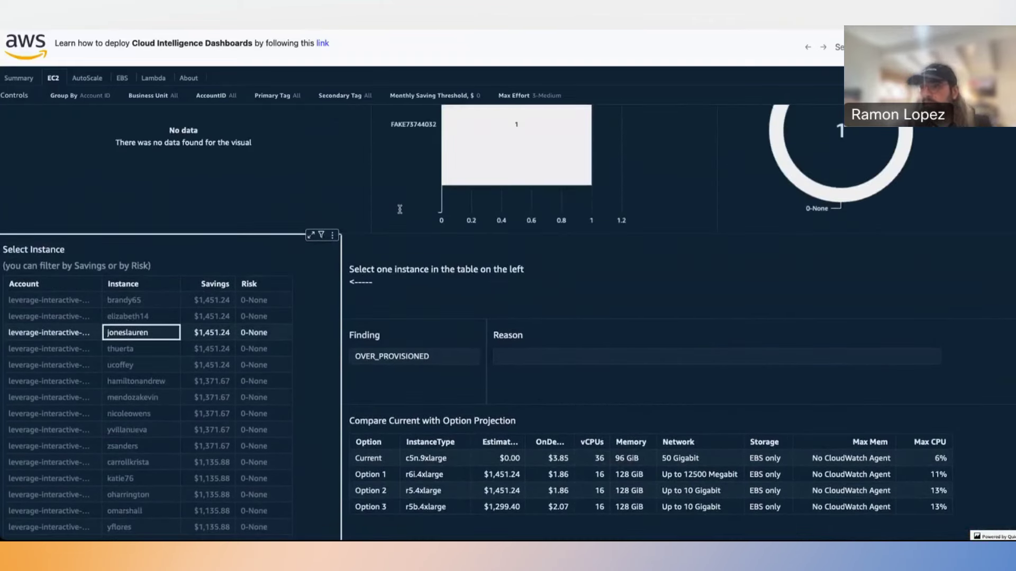
scroll(400, 209, up, 3)
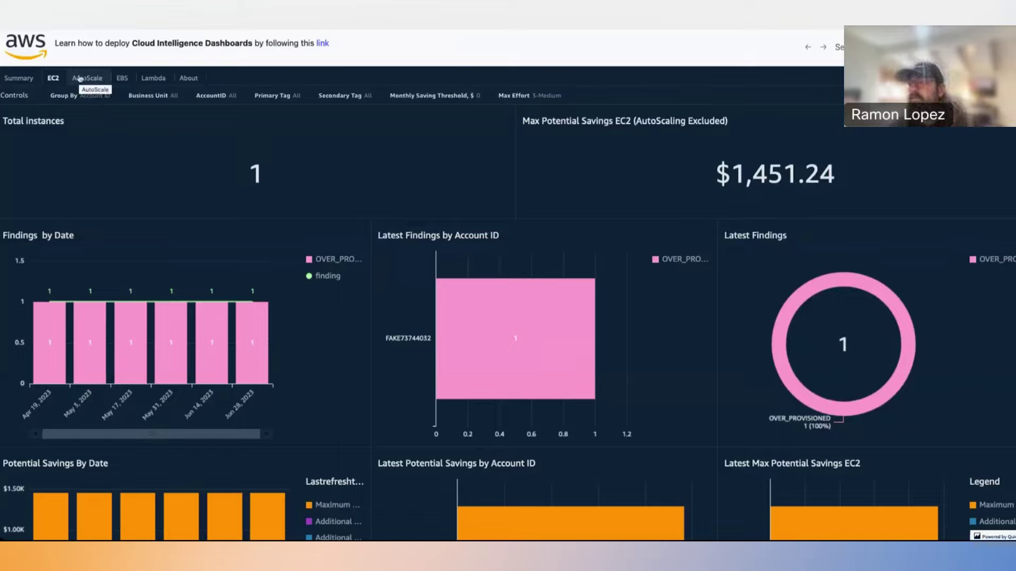
Switch back to the presentation and advance to the Trusted Advisor Organizational Dashboard Demo slide
key(alt+Tab)
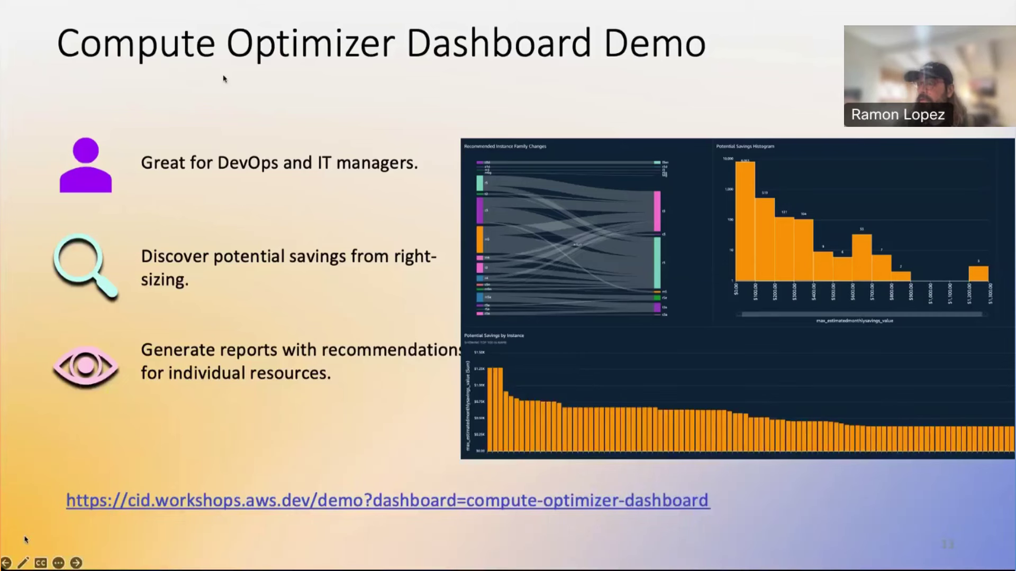
key(Right)
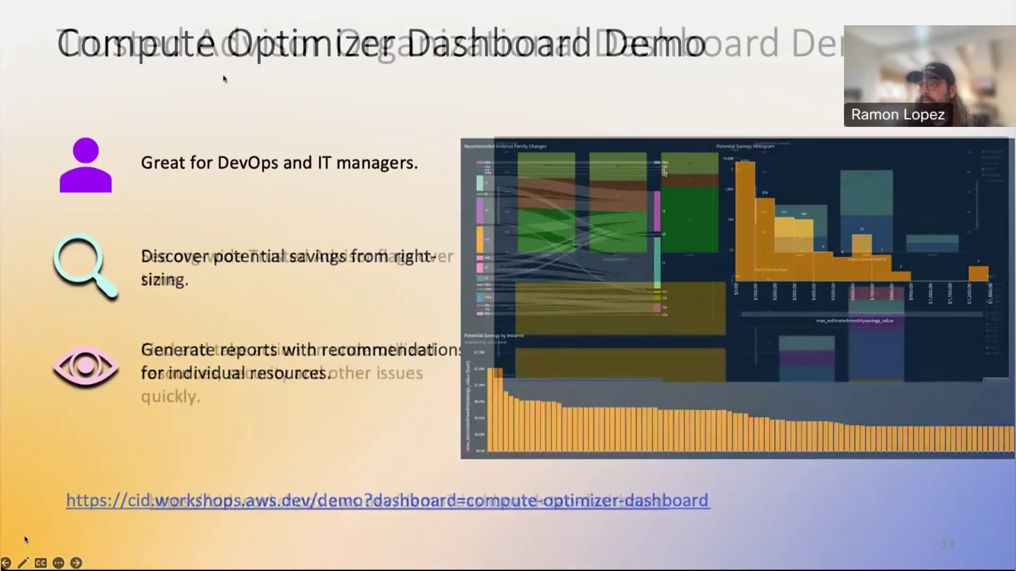
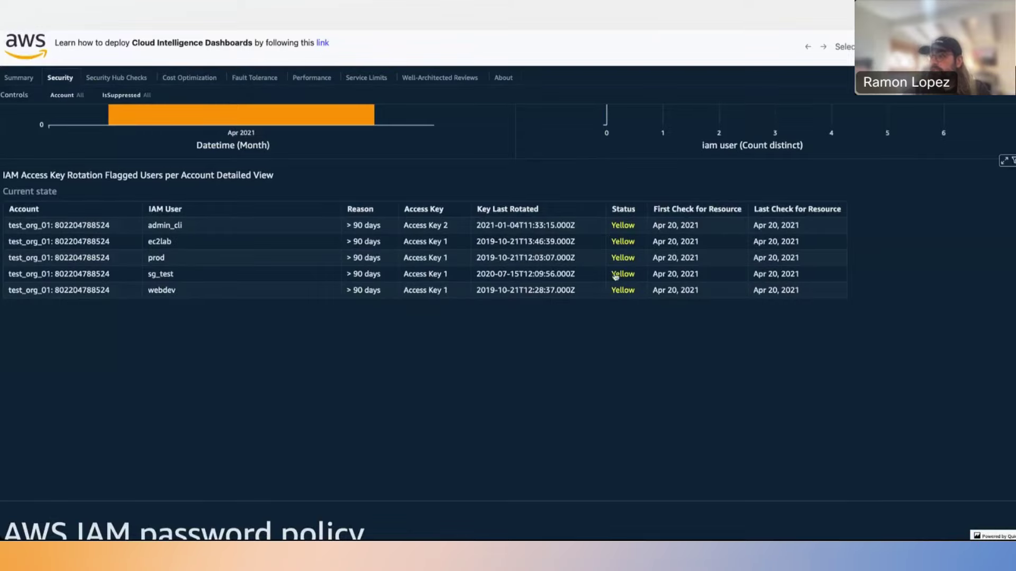
Review the users flagged for IAM access key rotation and the status and reason of accounts flagged for IAM password policy
scroll(615, 263, down, 1)
scroll(615, 263, down, 10)
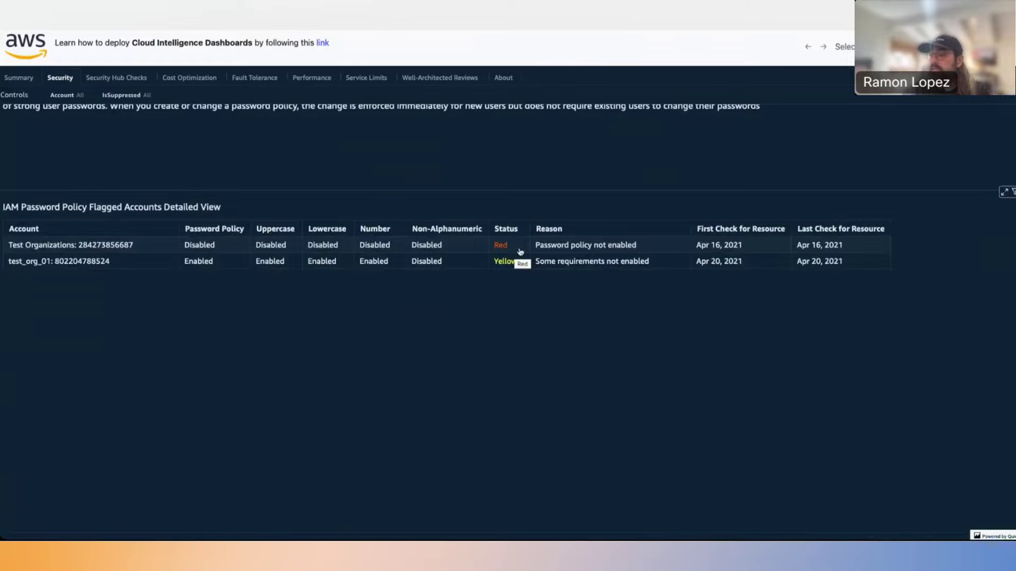
double_click(565, 249)
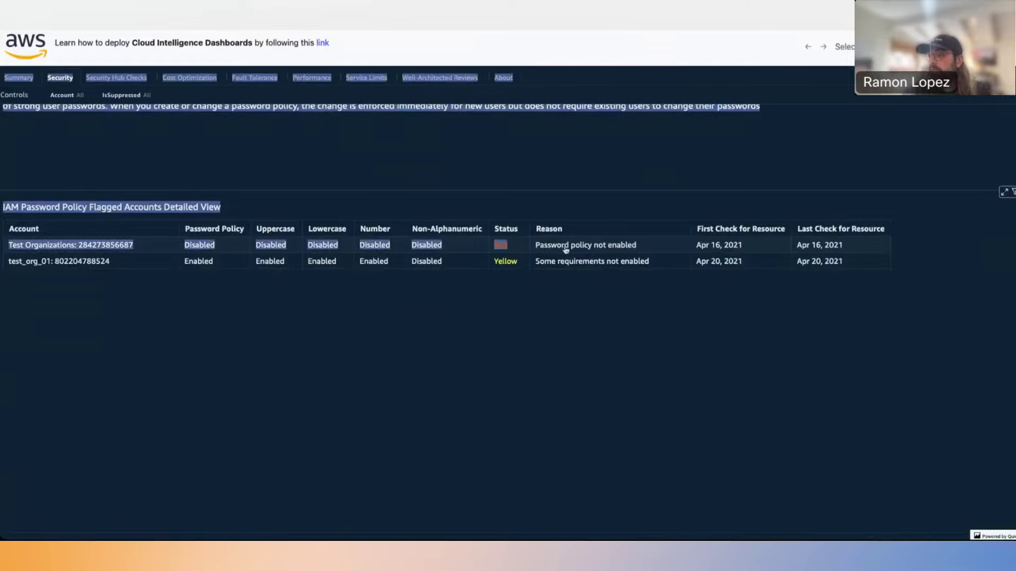
click(627, 249)
scroll(499, 242, down, 1)
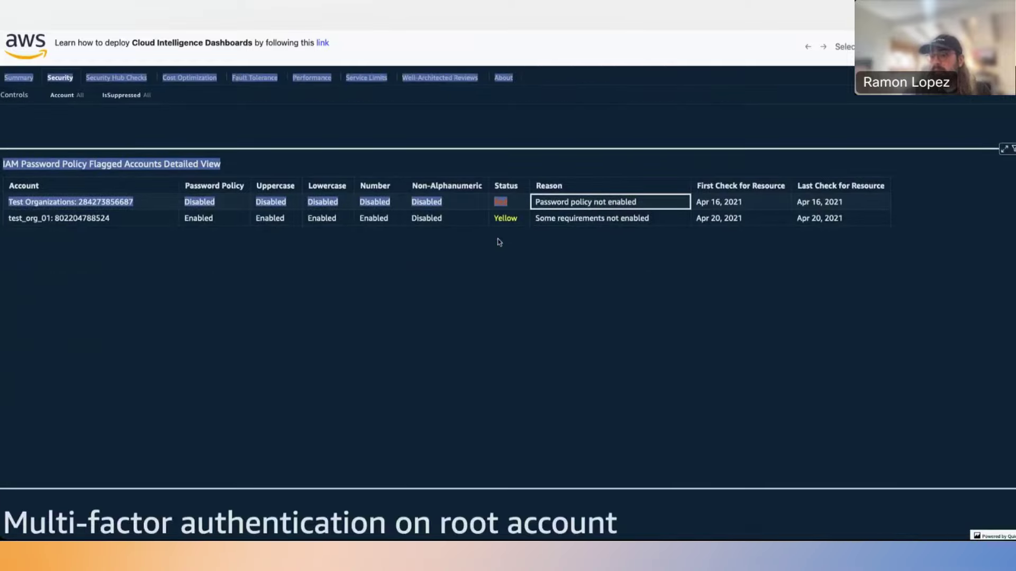
Review the root account multi-factor authentication checks and the Amazon S3 bucket permissions section on the Security page
scroll(490, 351, down, 5)
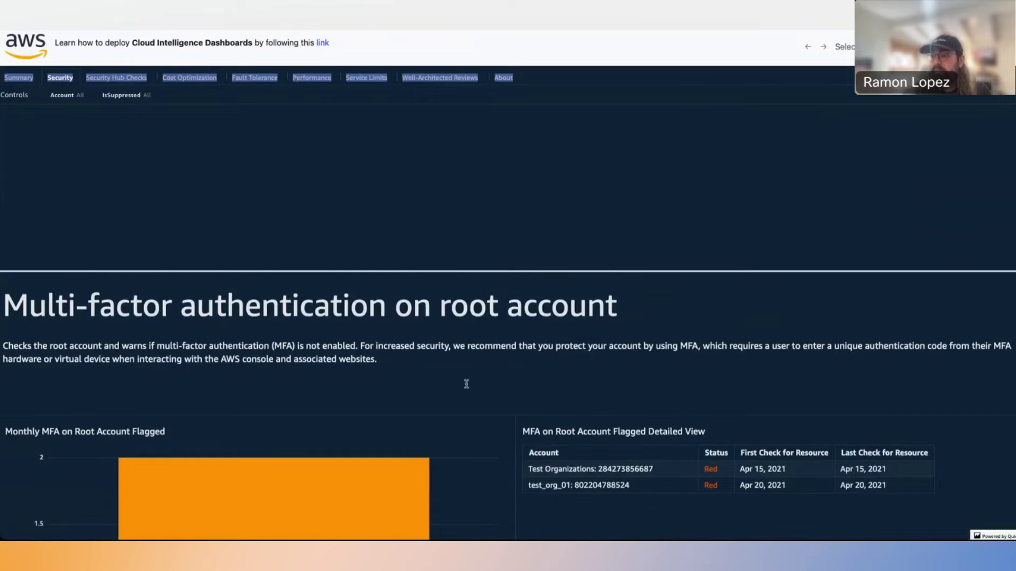
scroll(466, 384, down, 7)
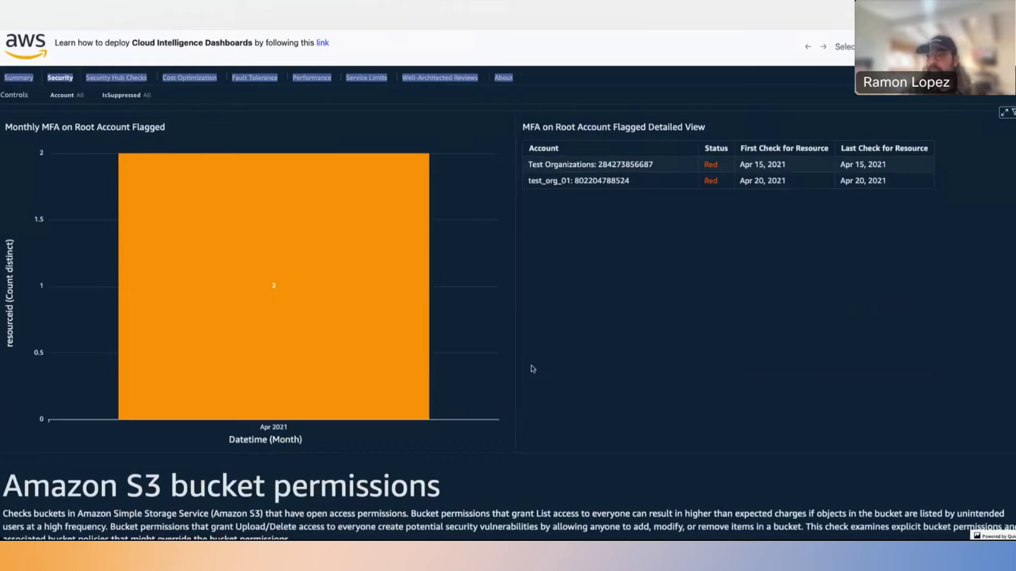
scroll(531, 371, down, 3)
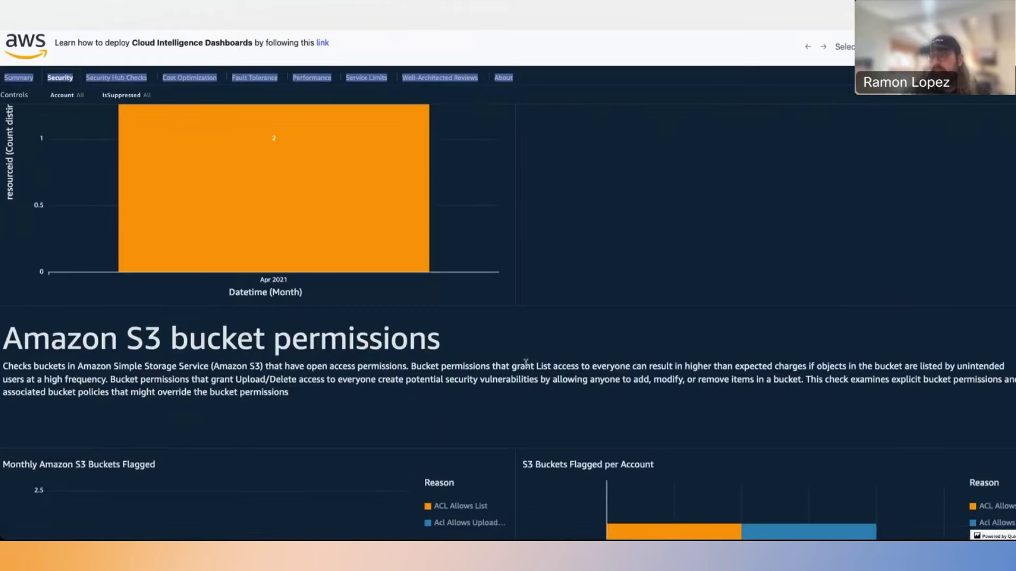
click(597, 213)
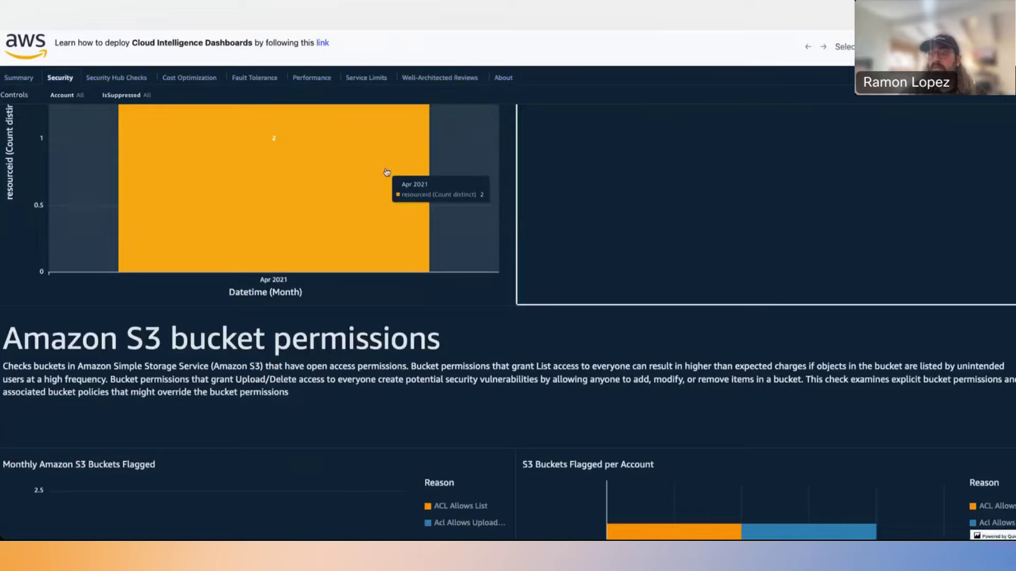
Open the Cost Optimization page and review the total estimated monthly savings opportunities per check and per account
click(206, 78)
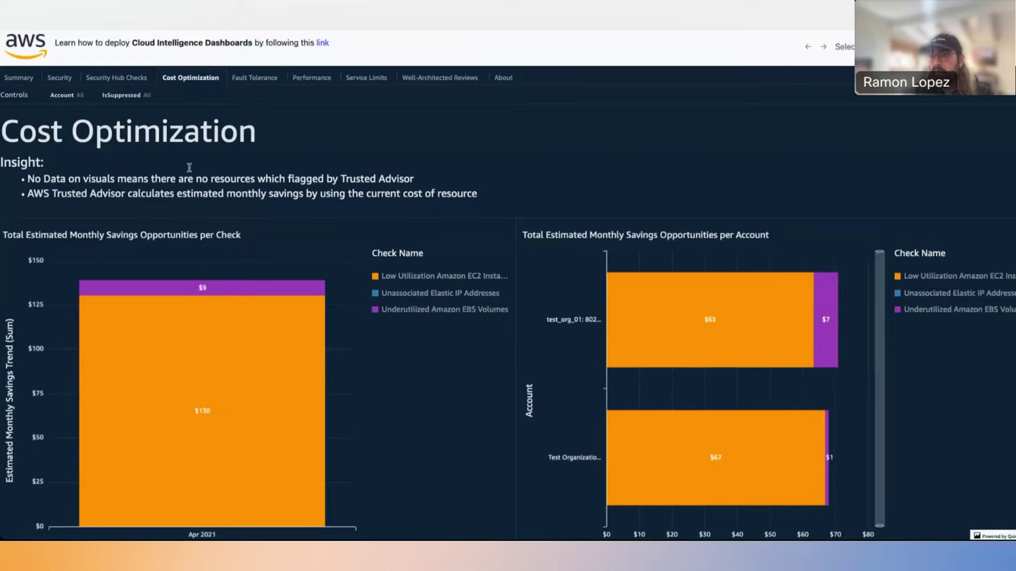
scroll(191, 168, down, 1)
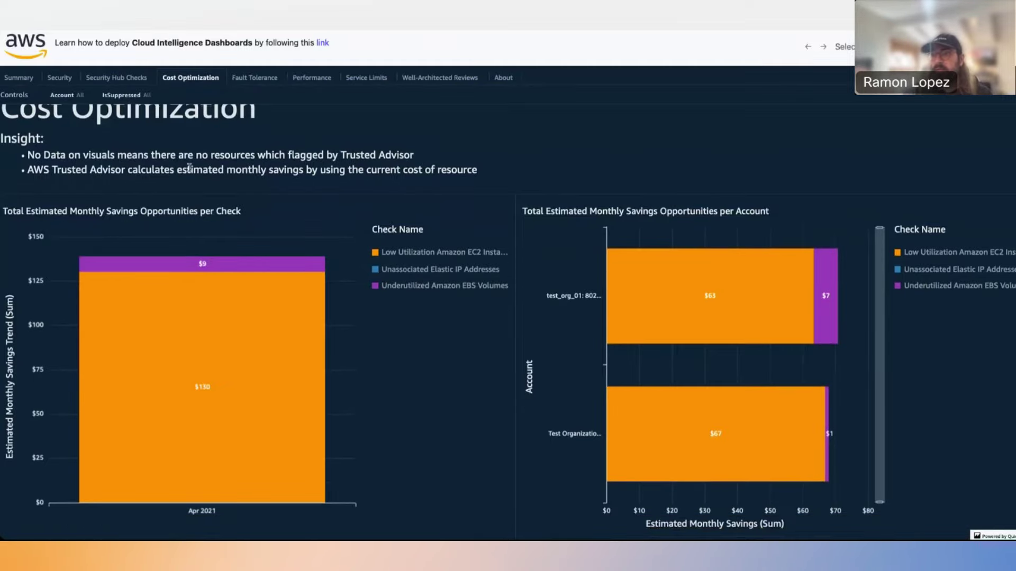
Filter the Low Utilization Amazon EC2 Instances section by instance family, switching from t3 to t2 and back to t3
scroll(189, 167, down, 7)
scroll(189, 167, down, 10)
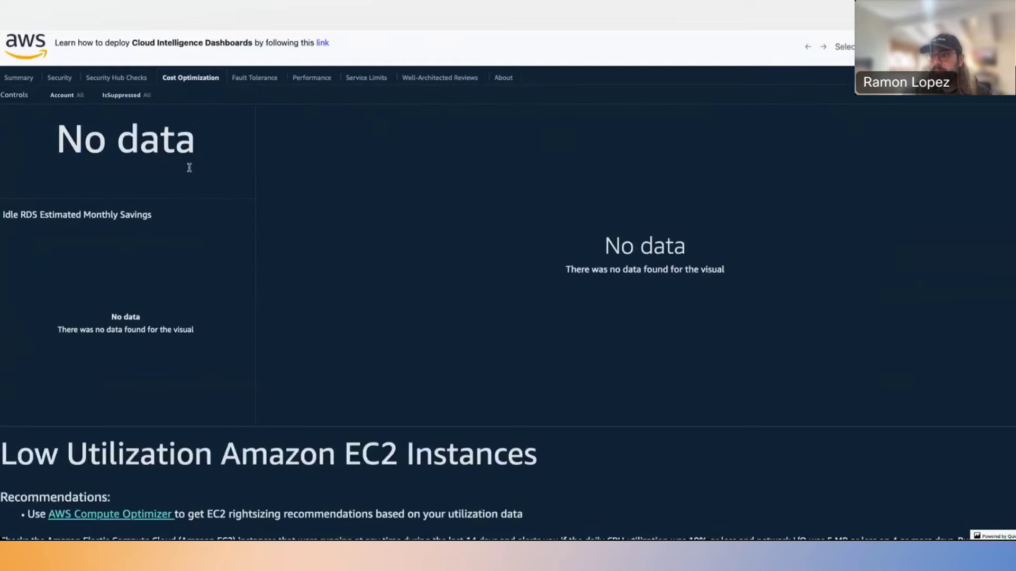
scroll(189, 168, down, 1)
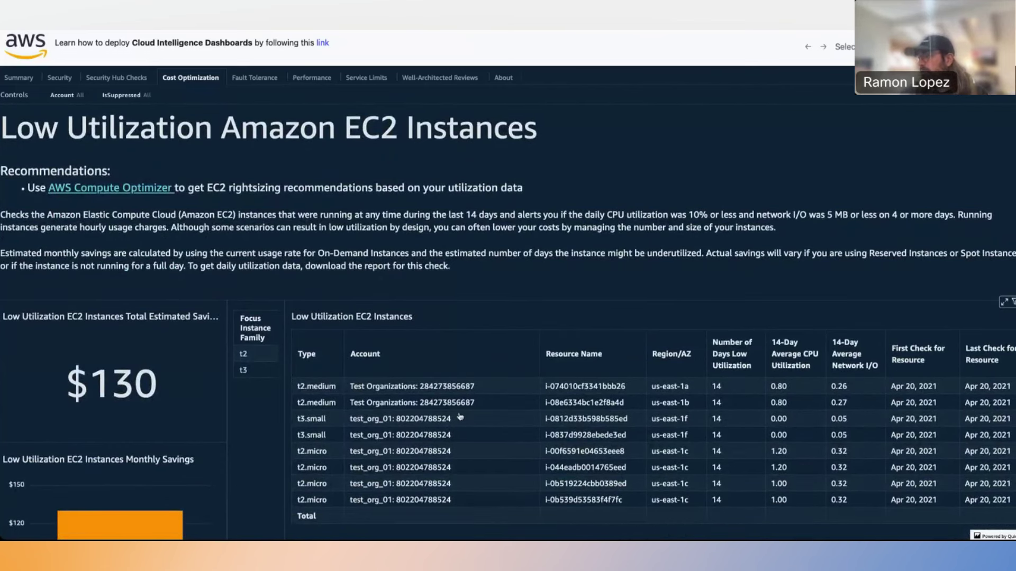
scroll(461, 417, down, 1)
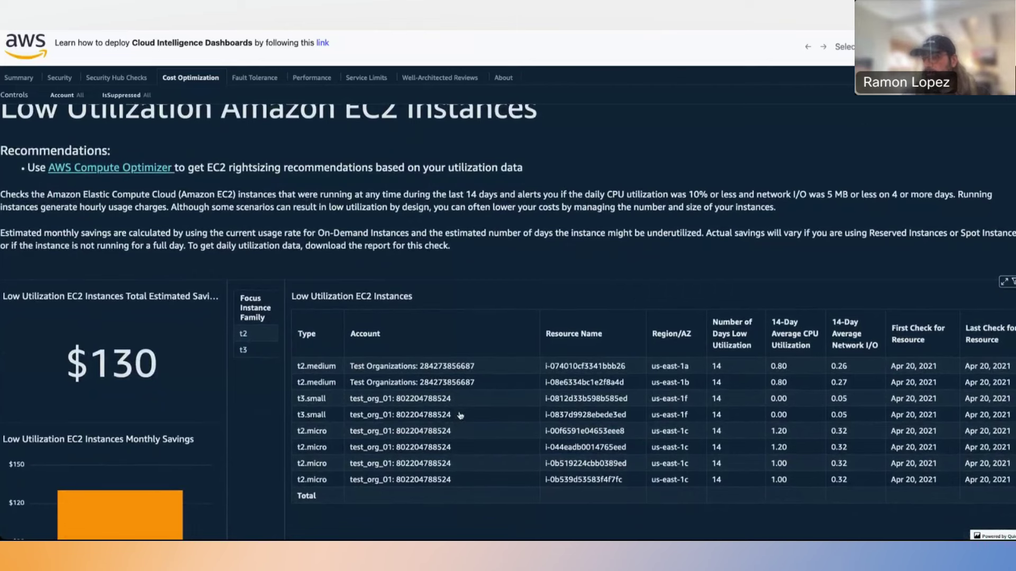
click(263, 344)
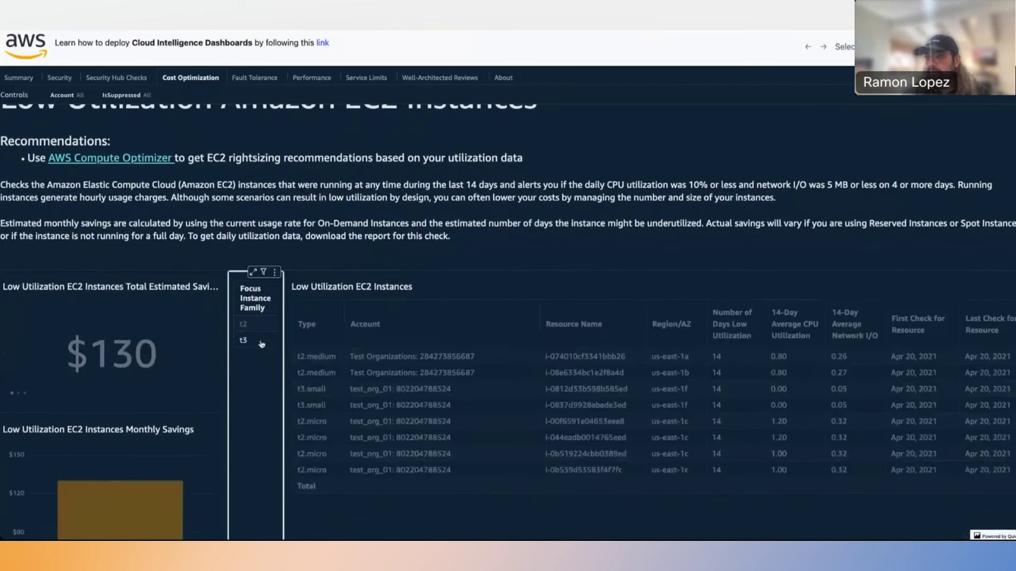
click(257, 327)
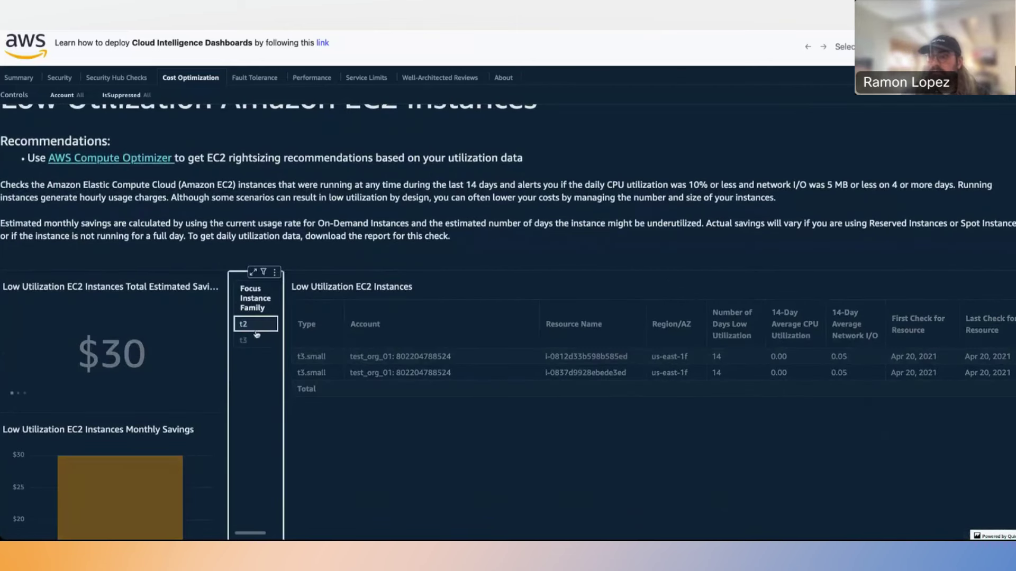
click(256, 341)
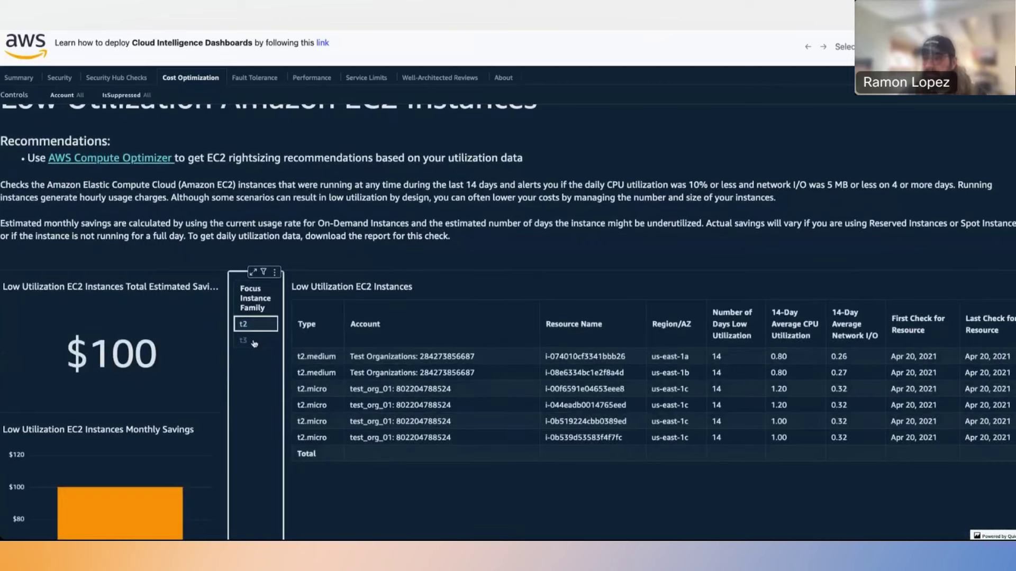
scroll(416, 350, down, 3)
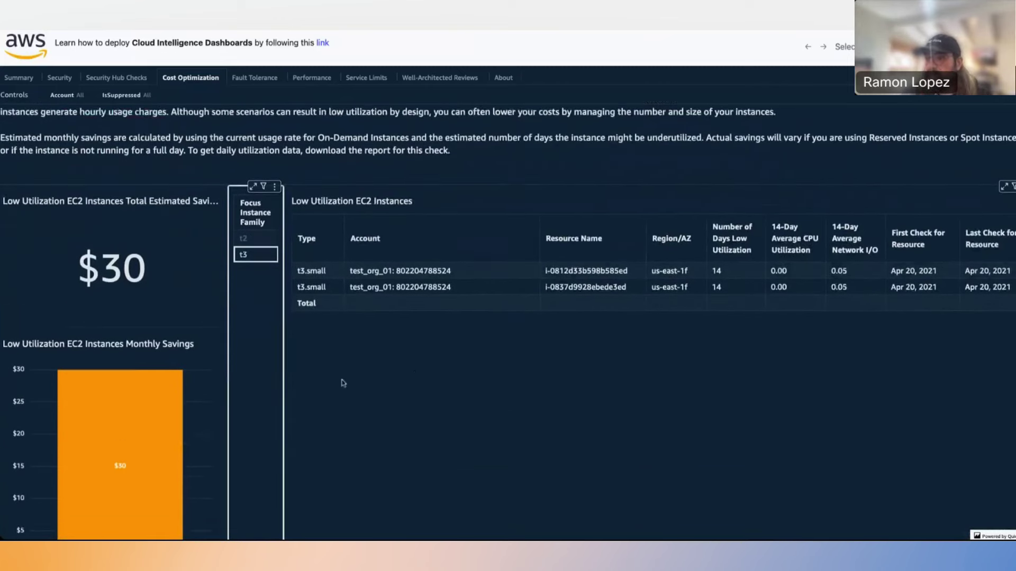
Review the underutilized EBS volumes, underutilized Redshift clusters and unassociated elastic IP addresses on the Cost Optimization page
scroll(233, 386, down, 10)
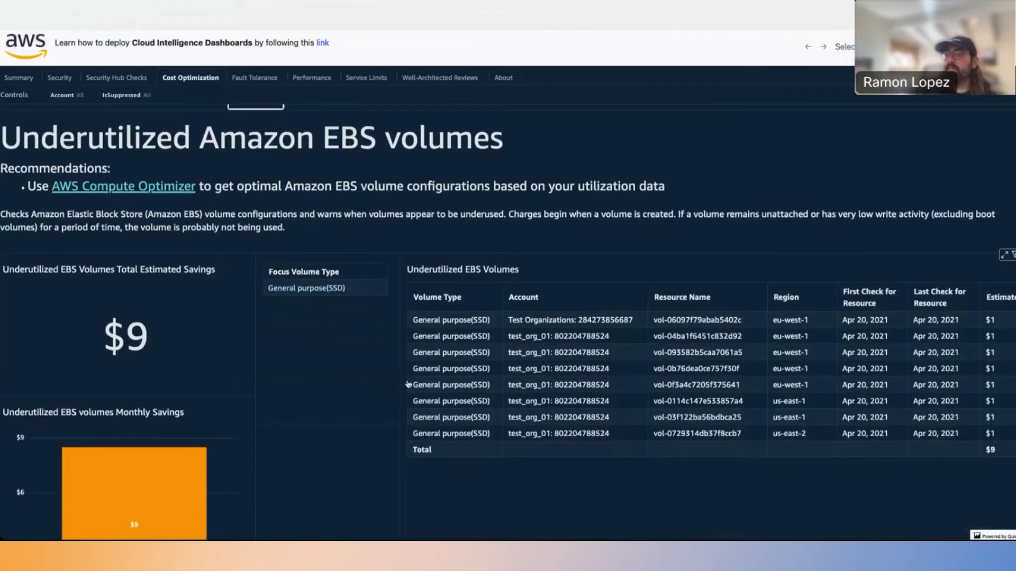
scroll(407, 385, down, 8)
scroll(408, 385, down, 12)
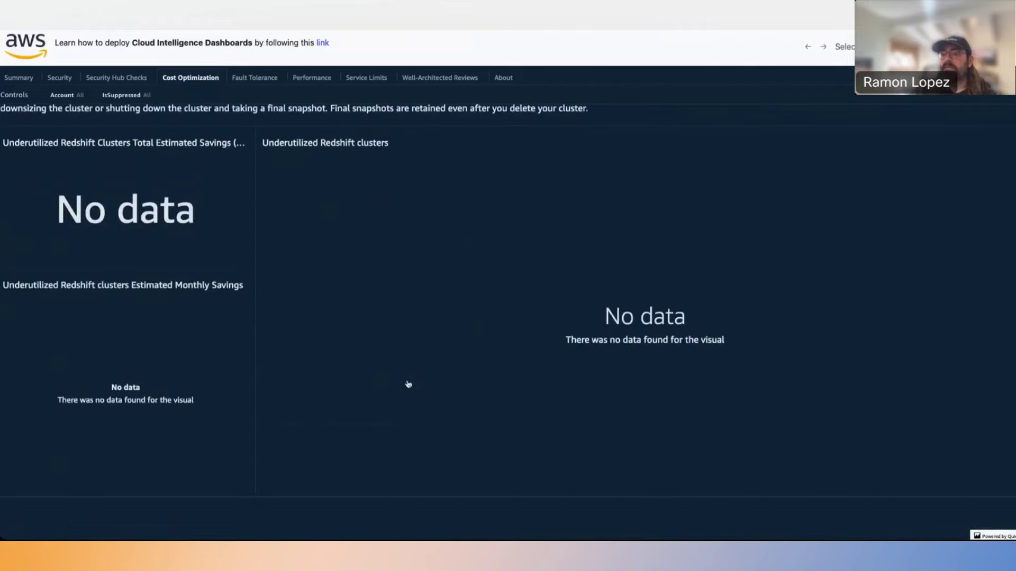
scroll(408, 385, down, 9)
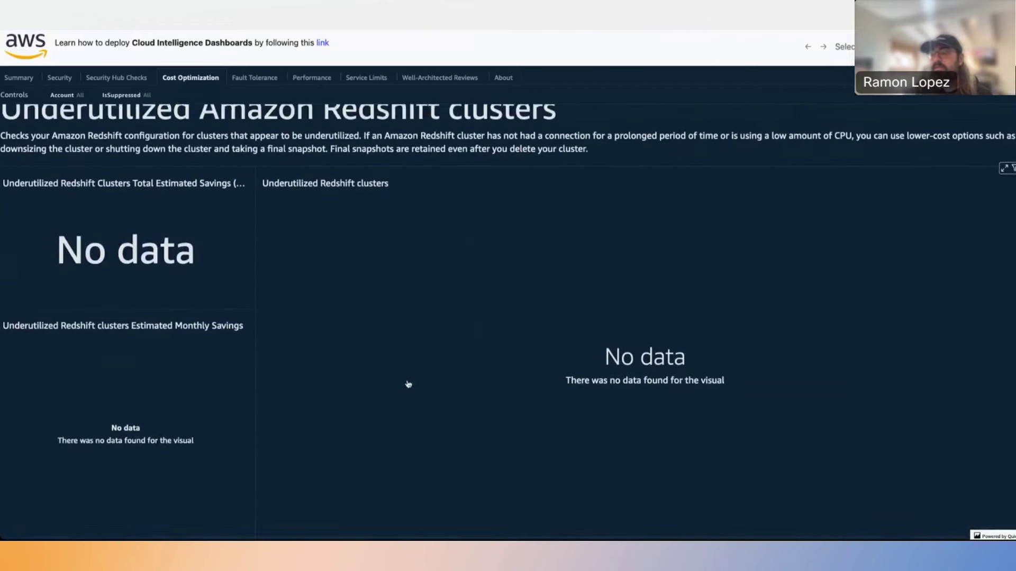
scroll(408, 384, down, 8)
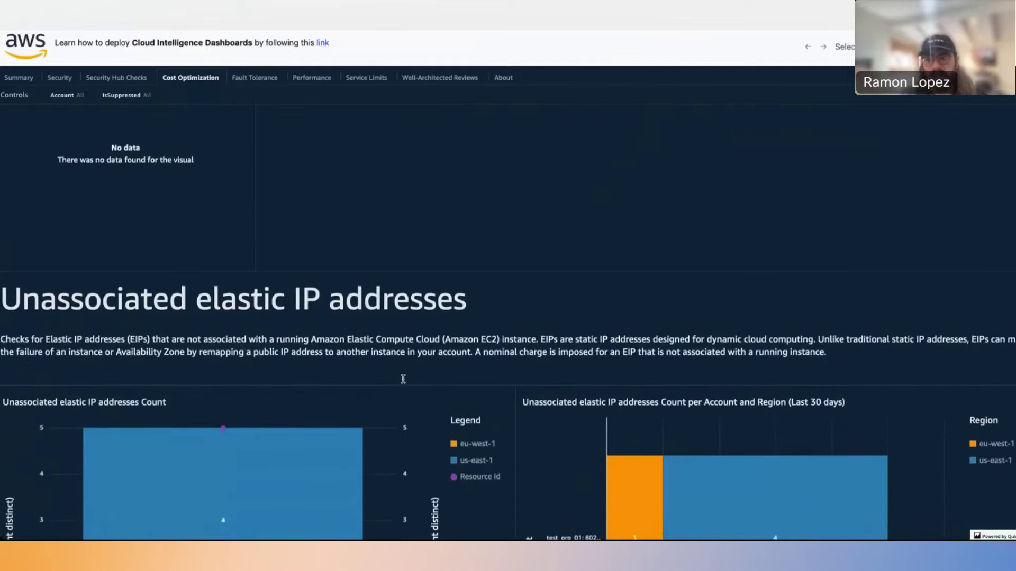
scroll(379, 376, down, 6)
scroll(379, 375, down, 3)
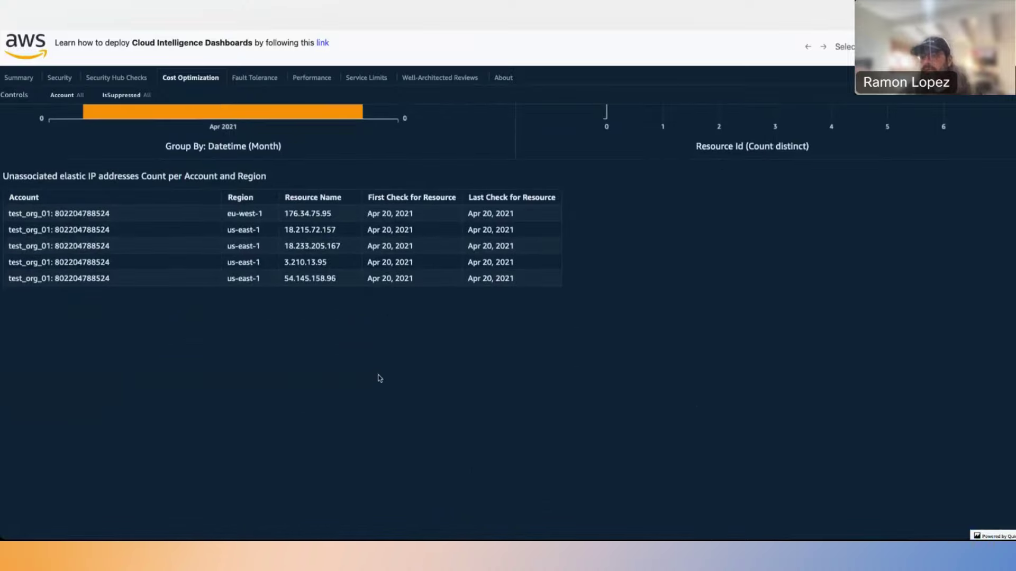
scroll(379, 376, up, 15)
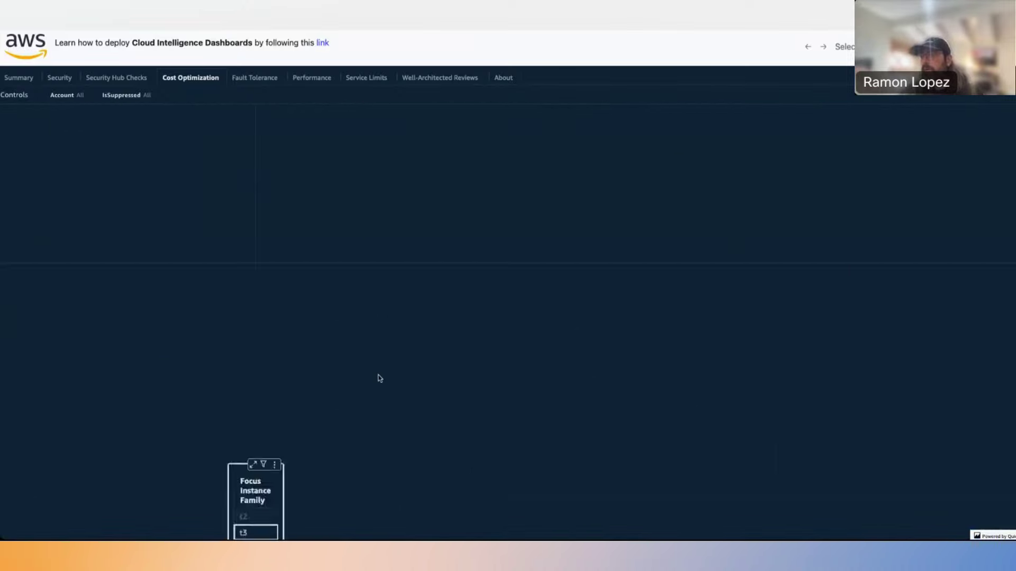
scroll(355, 305, up, 10)
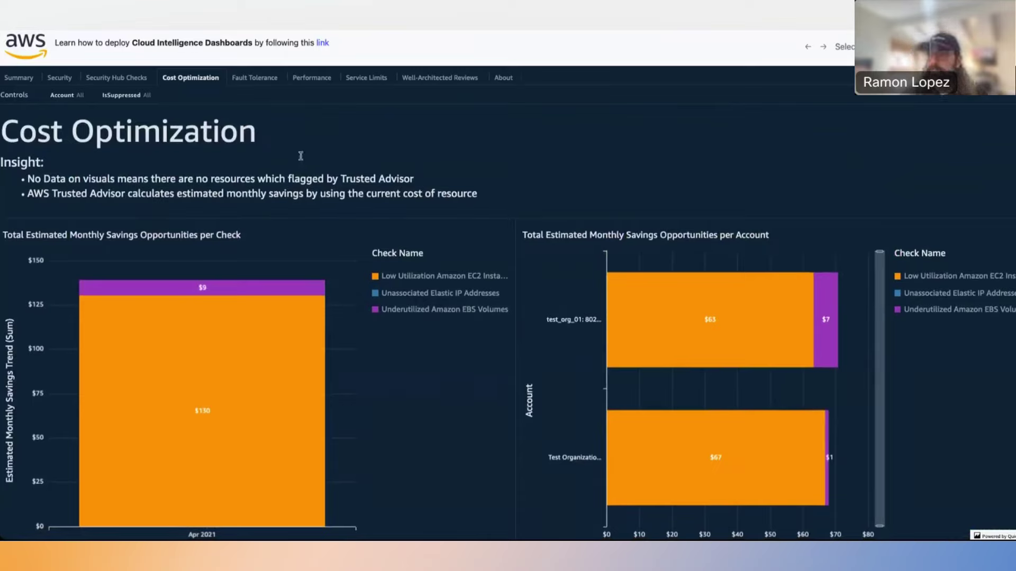
Switch to the presentation's Cost Intelligence Dashboard Demo slide and bring up the dashboard's Billing Summary page in the browser
key(alt+Tab)
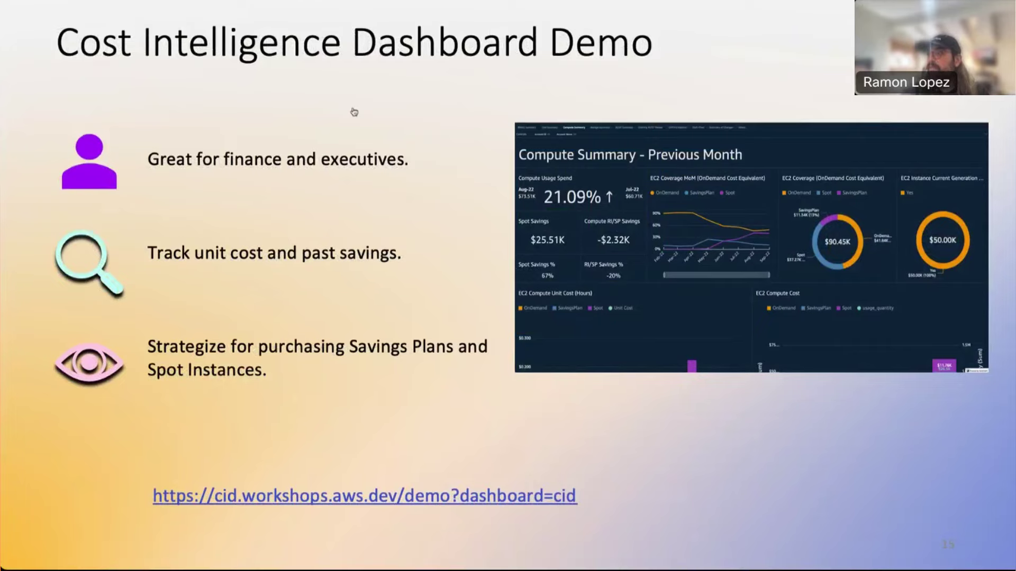
key(Right)
key(Right)
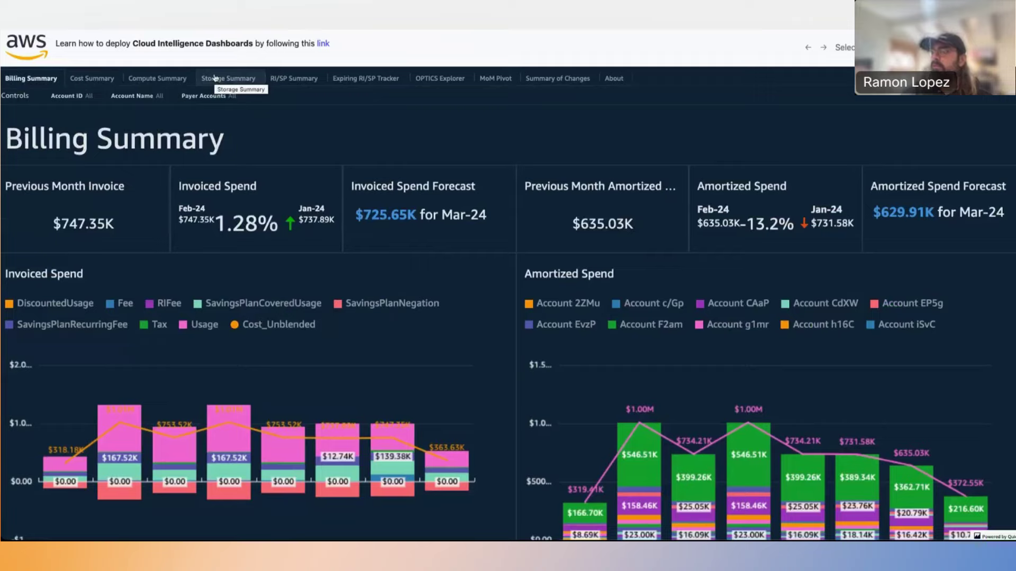
Open the OPTICS Explorer page and view its grouping, date range and filter controls
click(432, 80)
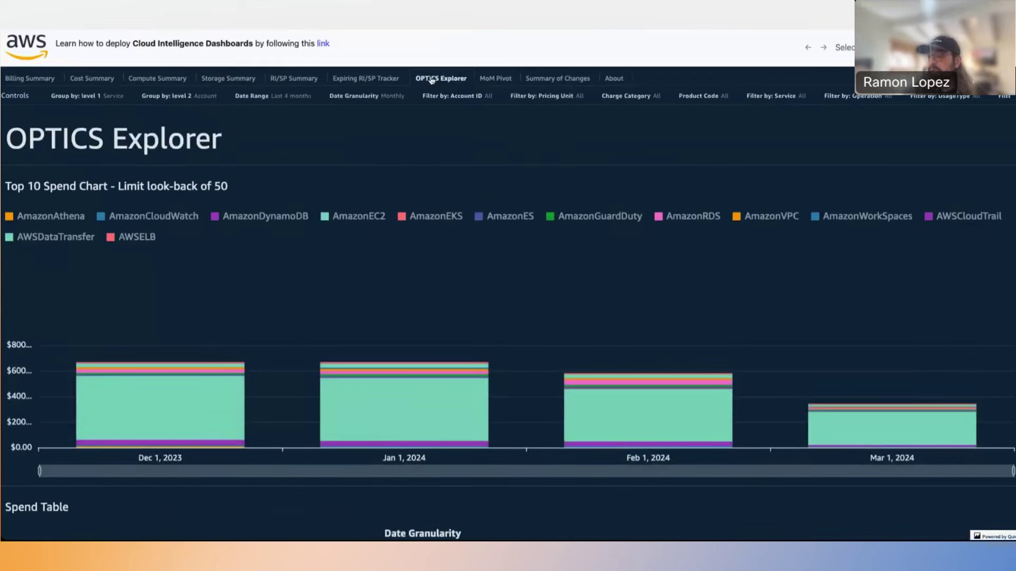
click(413, 100)
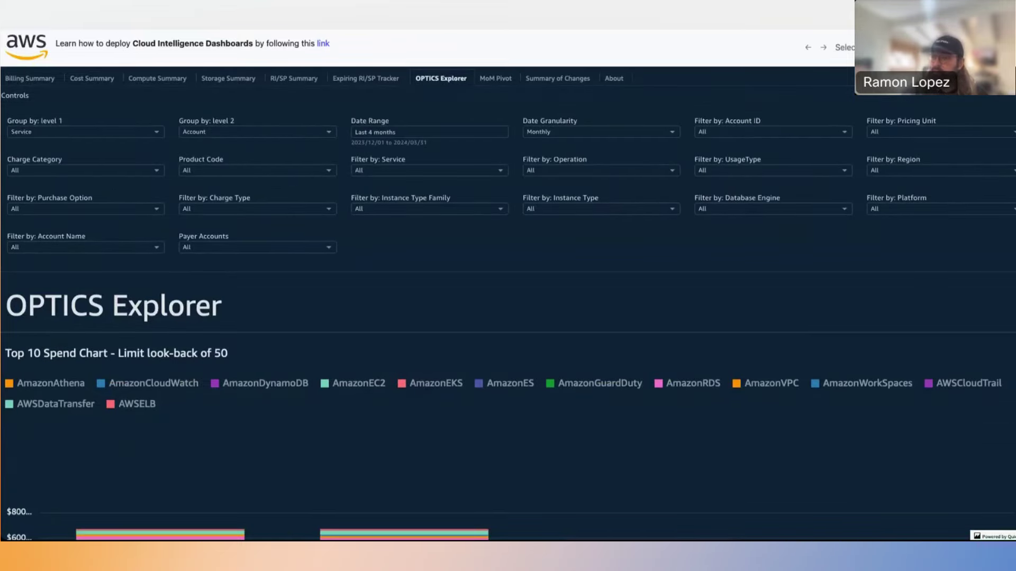
scroll(370, 423, down, 3)
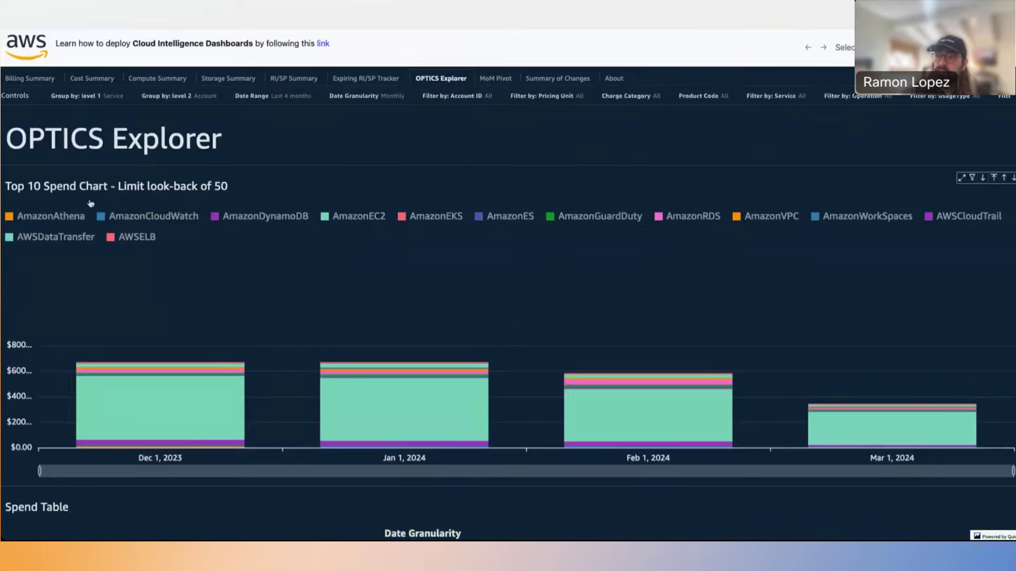
Examine the OPTICS Explorer Spend Table and Usage Table, grouped by service and account
scroll(91, 203, down, 6)
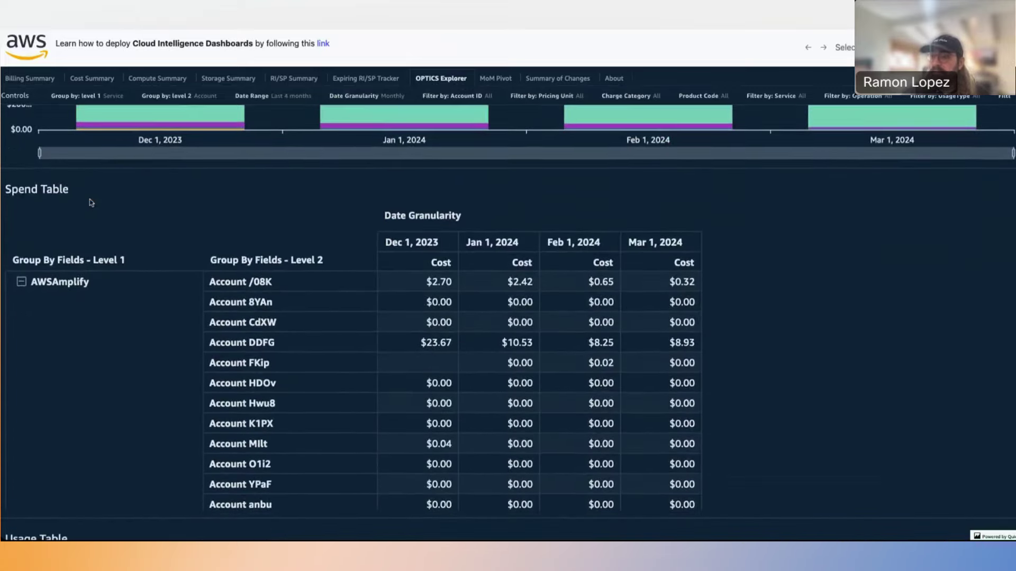
scroll(91, 203, down, 2)
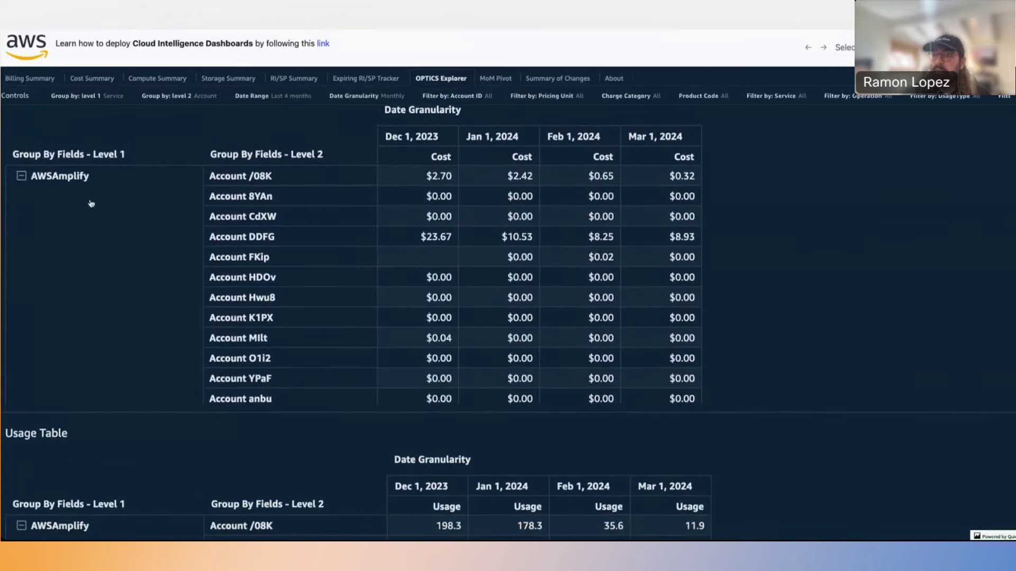
scroll(91, 203, down, 4)
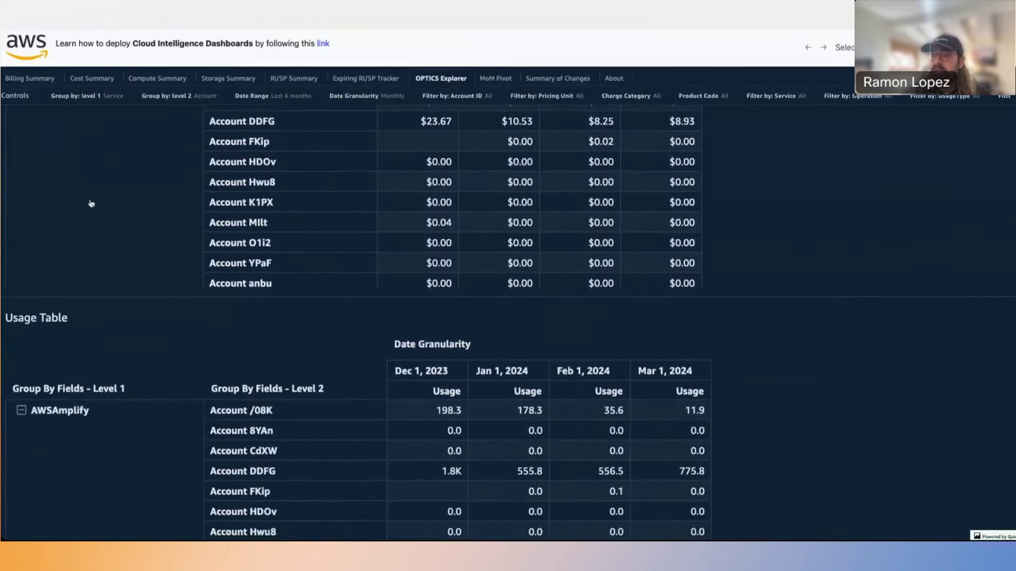
scroll(91, 203, down, 3)
scroll(283, 335, down, 5)
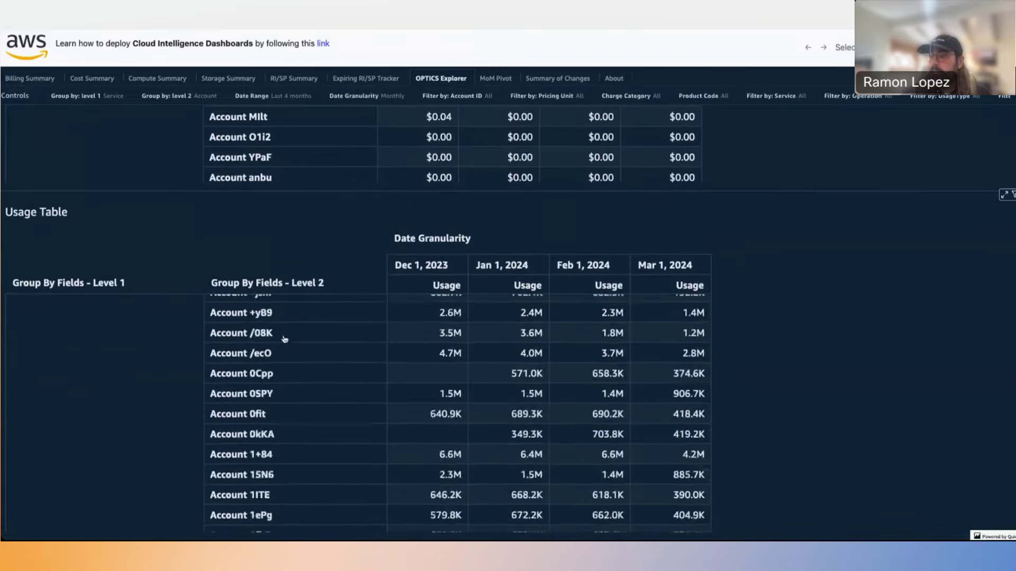
scroll(807, 324, down, 10)
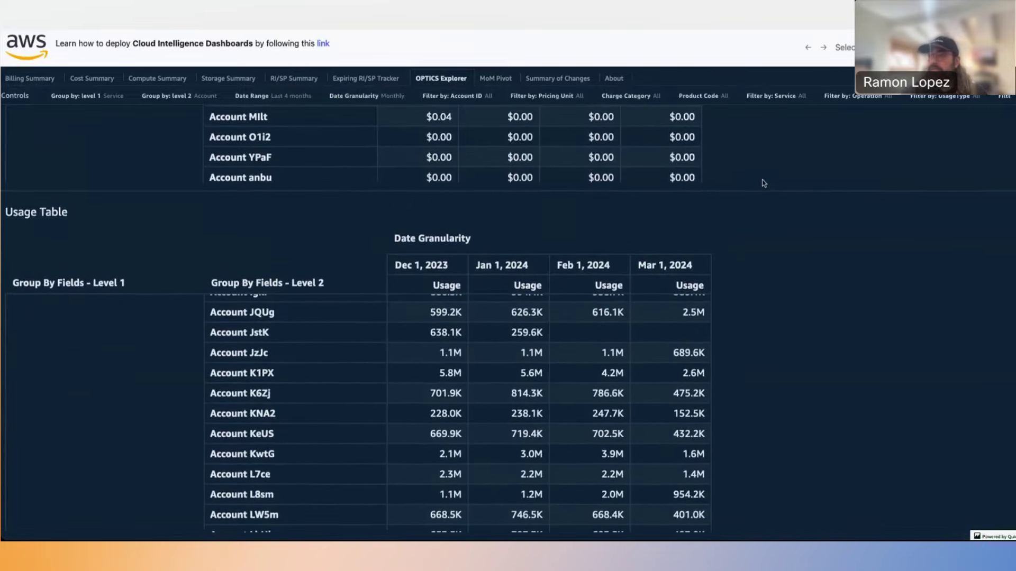
Revisit the expanded OPTICS Explorer filter controls and return to the Top 10 Spend Chart
click(535, 97)
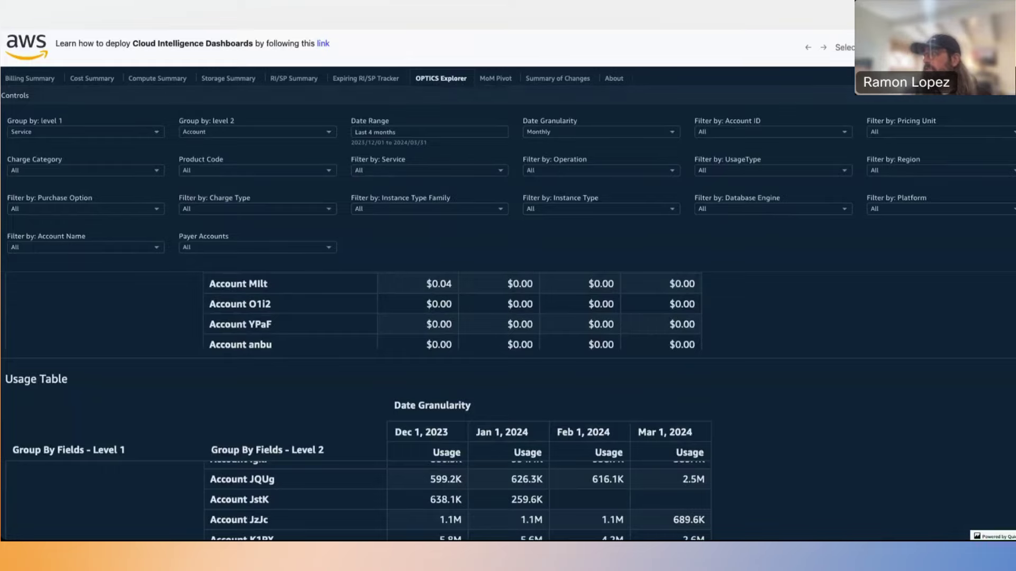
scroll(404, 107, down, 3)
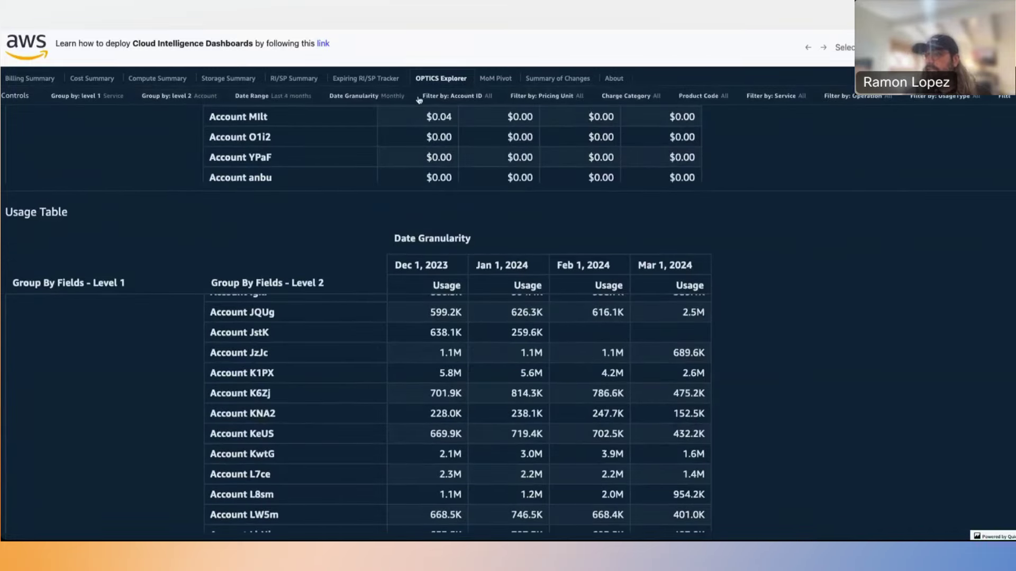
scroll(190, 252, up, 10)
scroll(191, 255, down, 1)
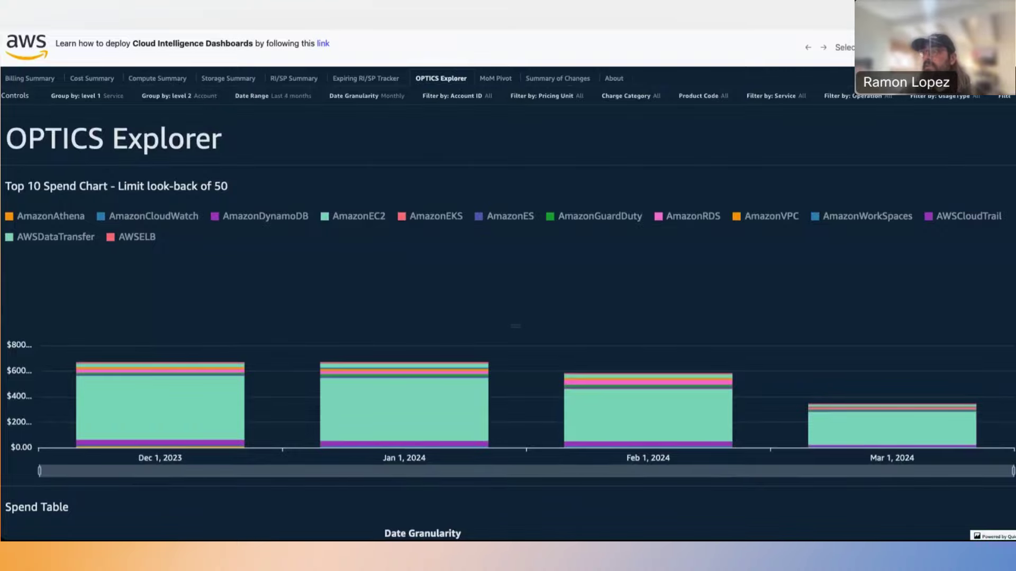
Switch back to the presentation and advance to the Getting Started slide
key(alt+Tab)
key(Right)
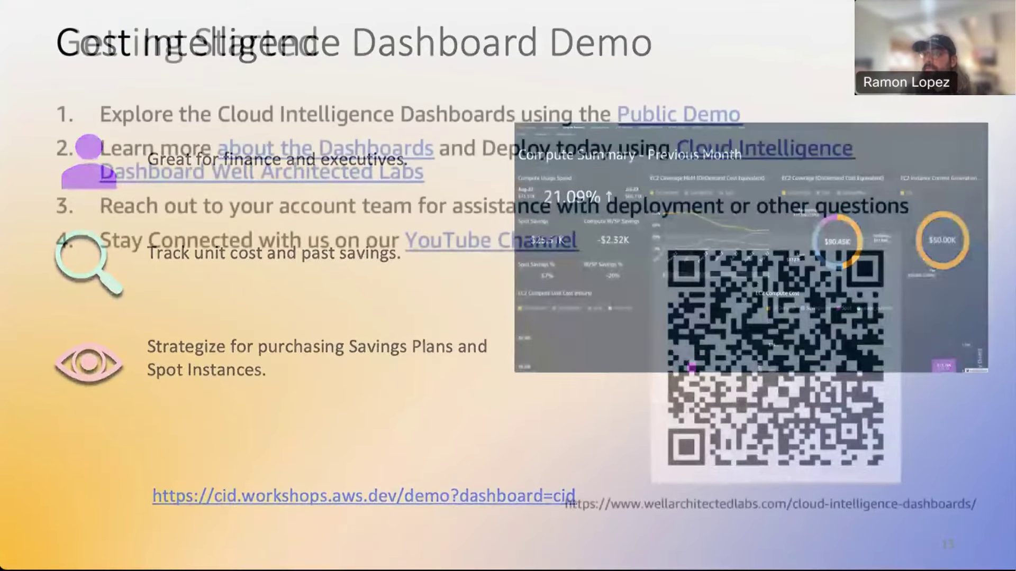
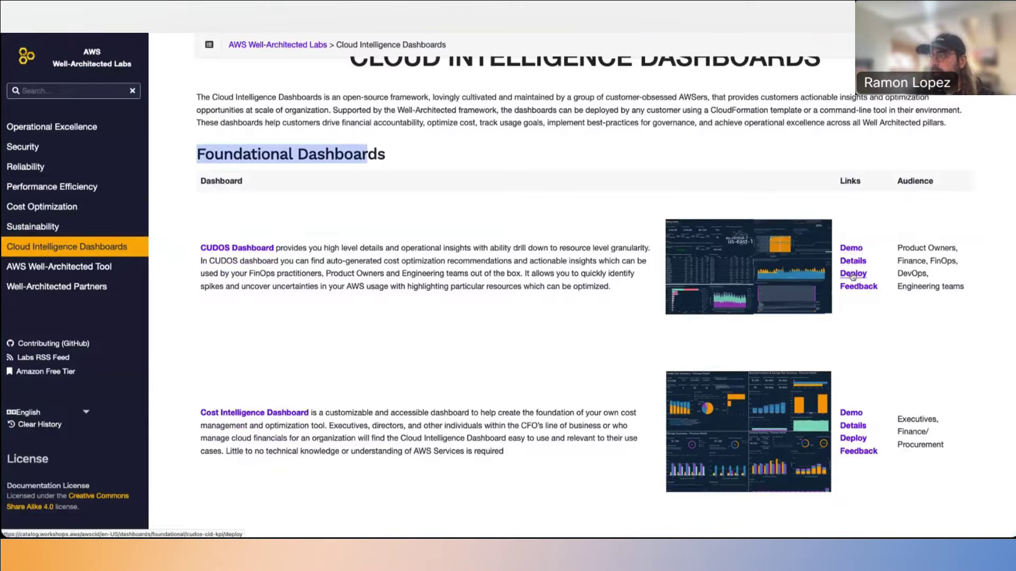
Browse the list of available dashboards on the Well-Architected Labs Cloud Intelligence Dashboards page, from Foundational to Additional
scroll(856, 290, down, 2)
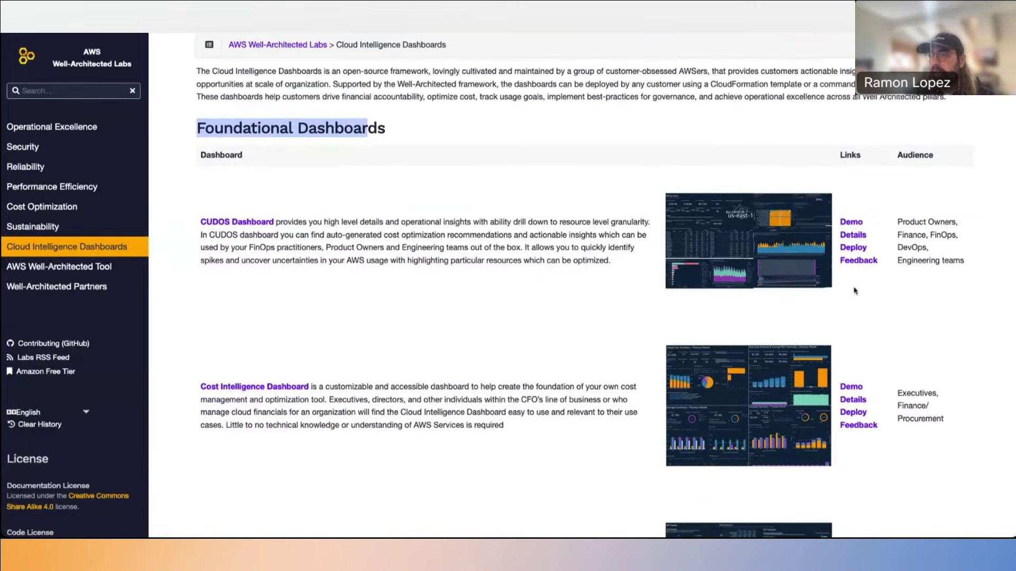
scroll(563, 257, down, 10)
scroll(563, 257, down, 10)
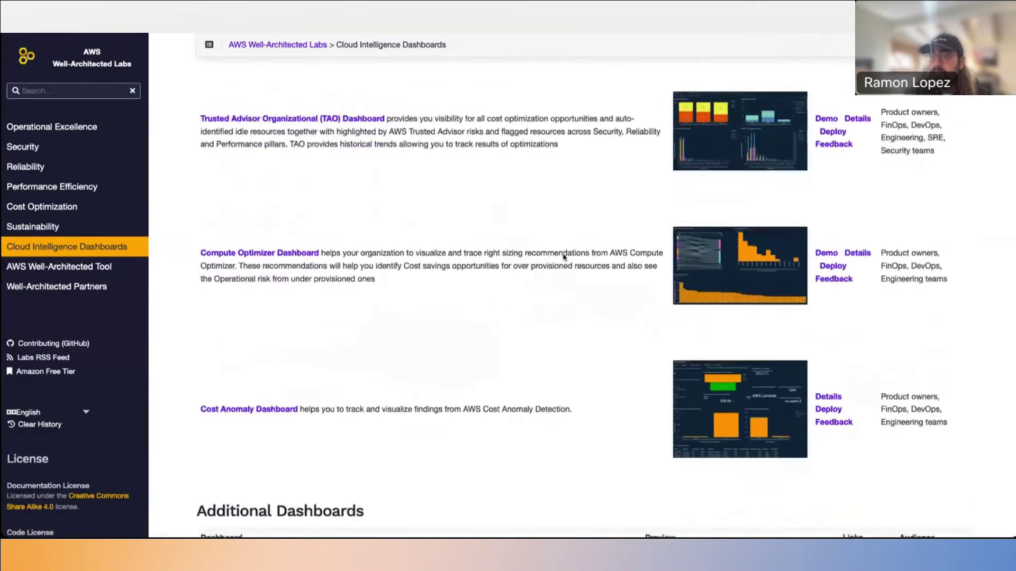
scroll(563, 258, down, 5)
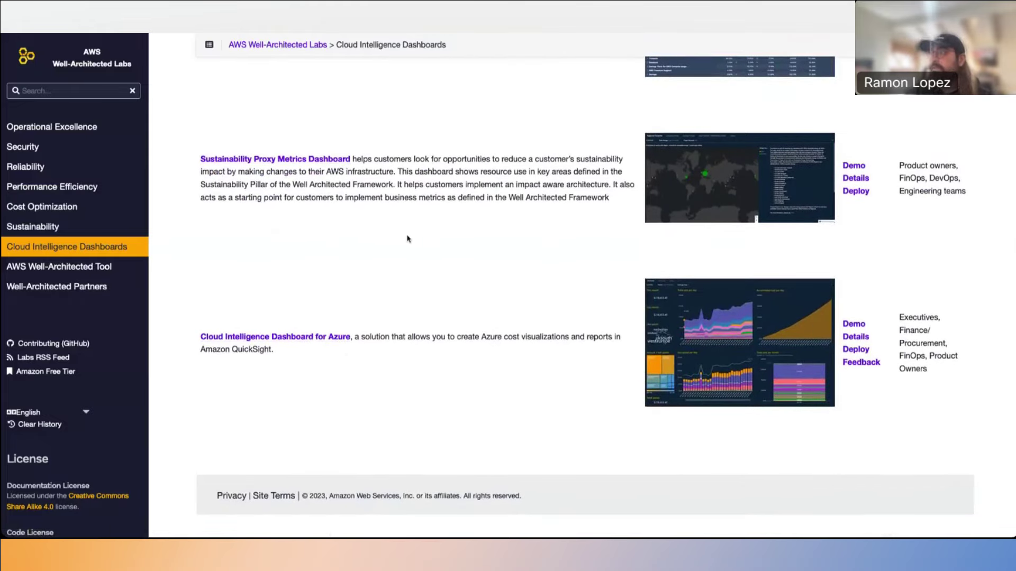
scroll(409, 240, up, 10)
scroll(409, 239, up, 5)
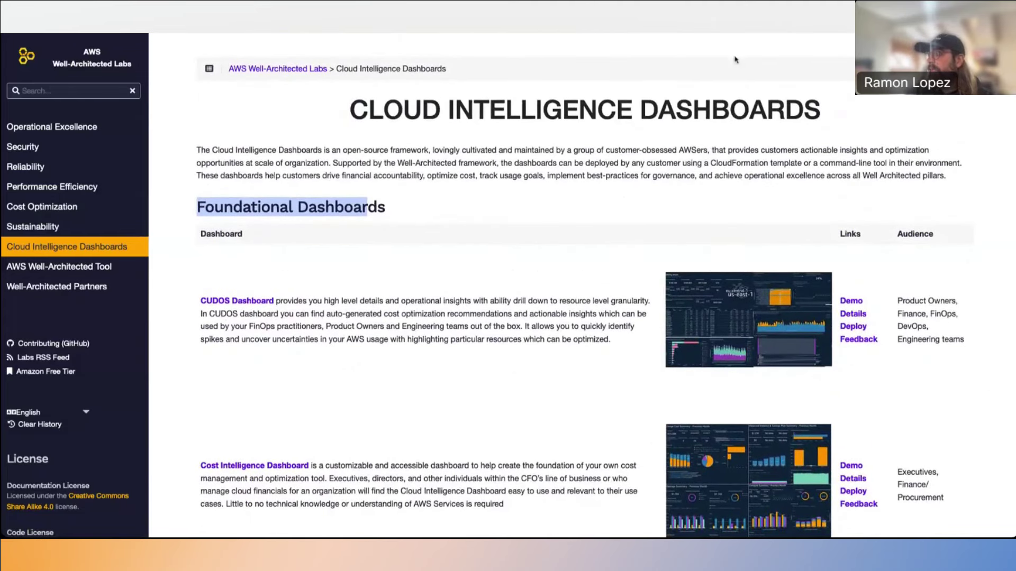
Open the CUDOS Dashboard's deployment guide and go to the Cloud Intelligence Dashboards Framework introduction page
click(853, 326)
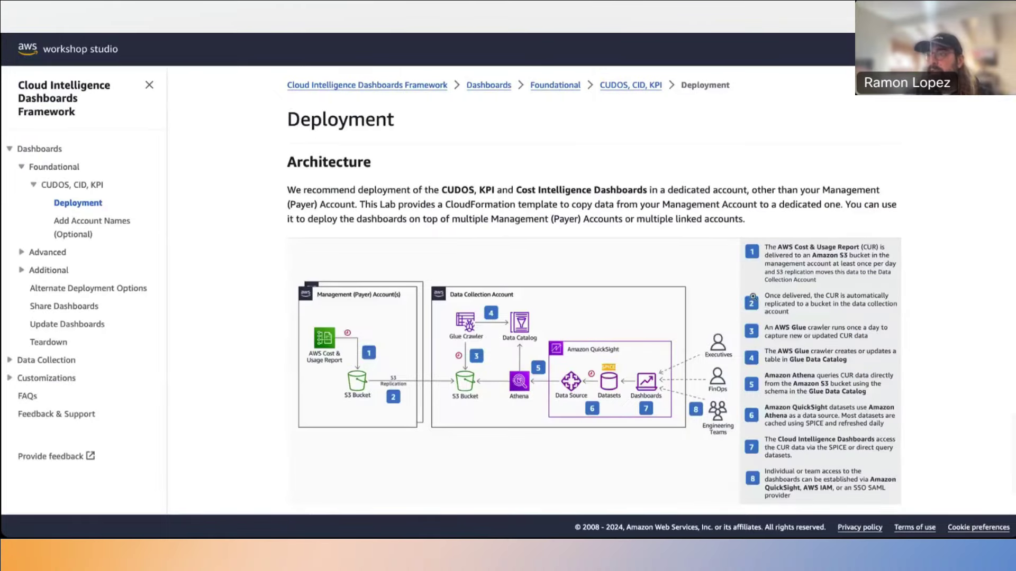
click(55, 102)
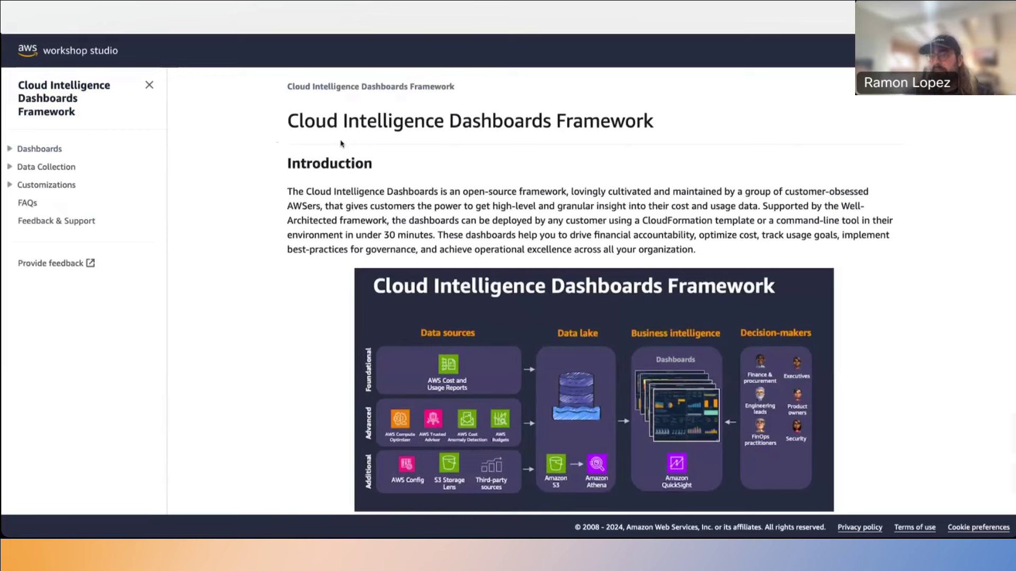
Open the Update Dashboards page under Dashboards, and switch to the Cost Intelligence Dashboard changelog on GitHub
click(11, 149)
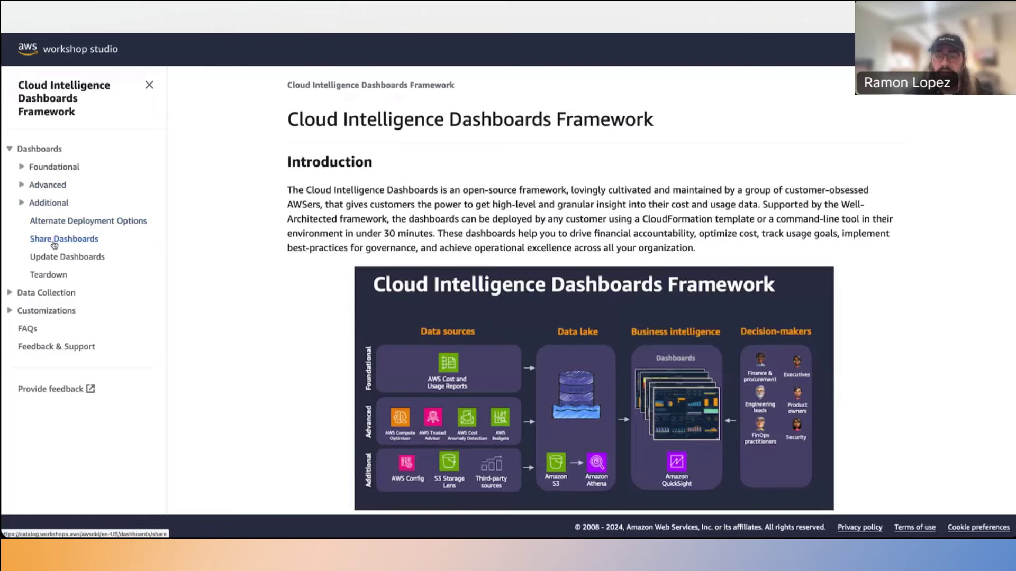
click(62, 259)
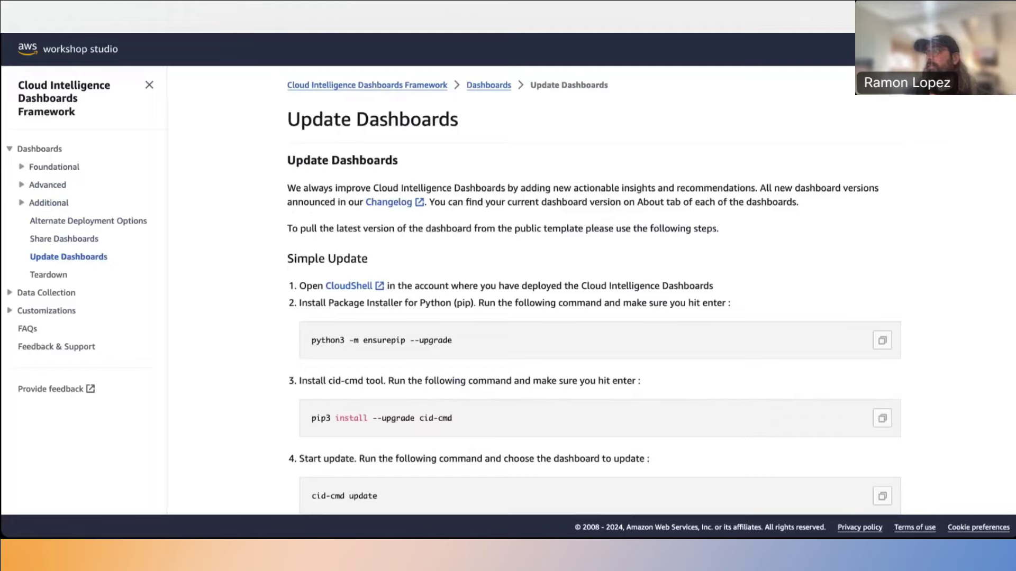
key(ctrl+Tab)
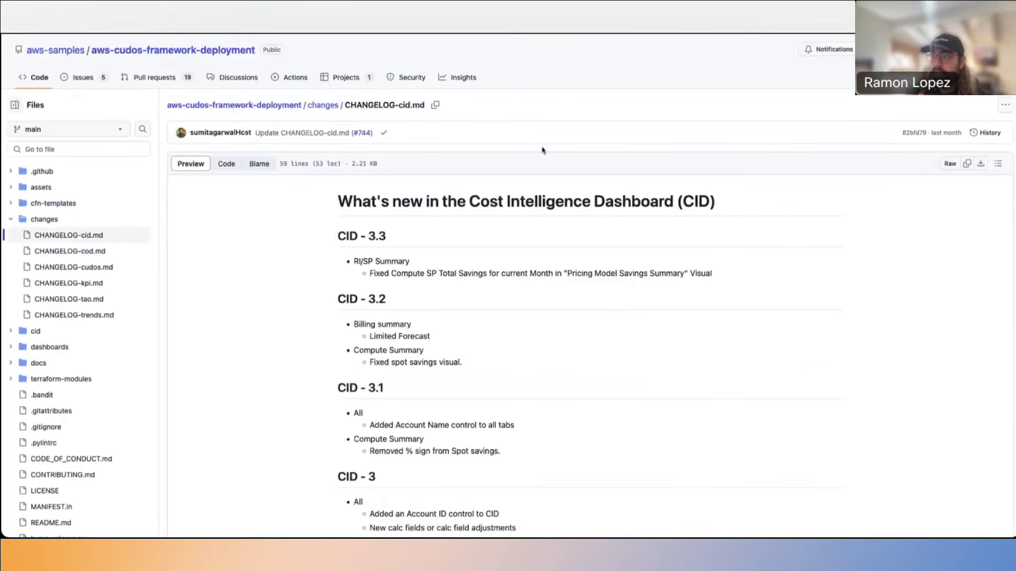
Review the Cost Intelligence Dashboard changelog entries from CID 3.3 down to the Optics Explorer changes in CID 3
scroll(503, 175, up, 1)
scroll(449, 217, down, 2)
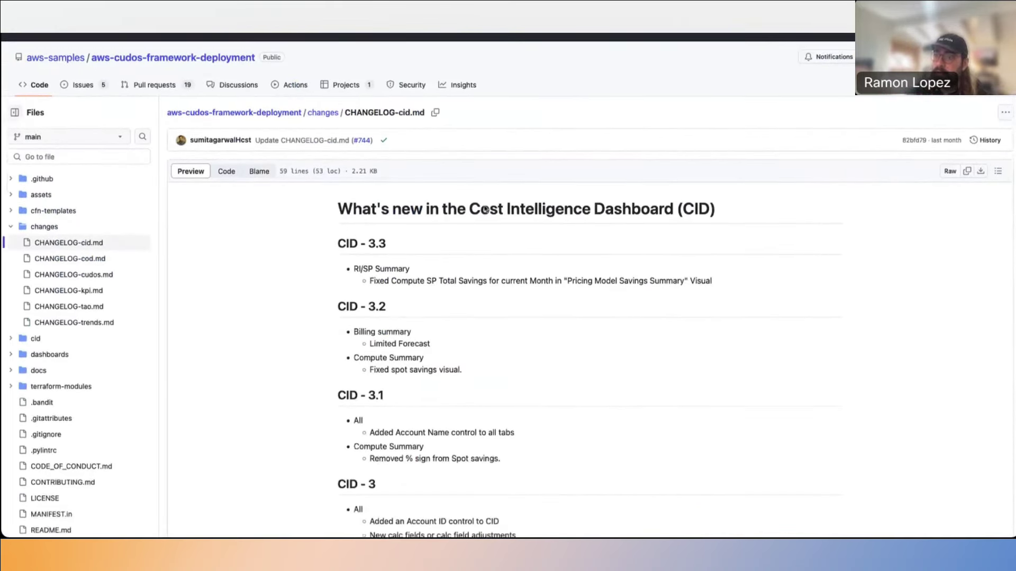
scroll(431, 231, down, 3)
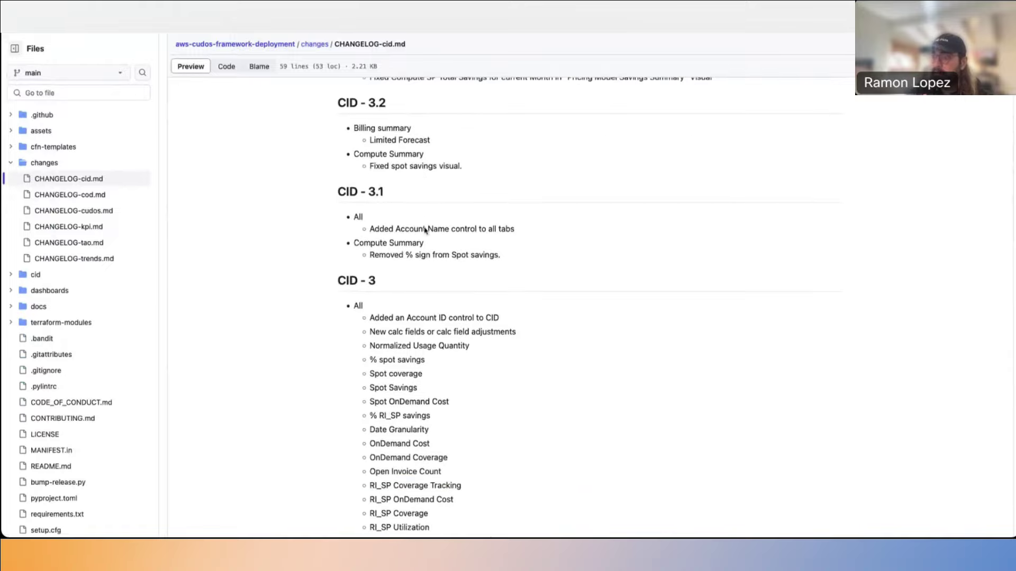
scroll(424, 228, down, 5)
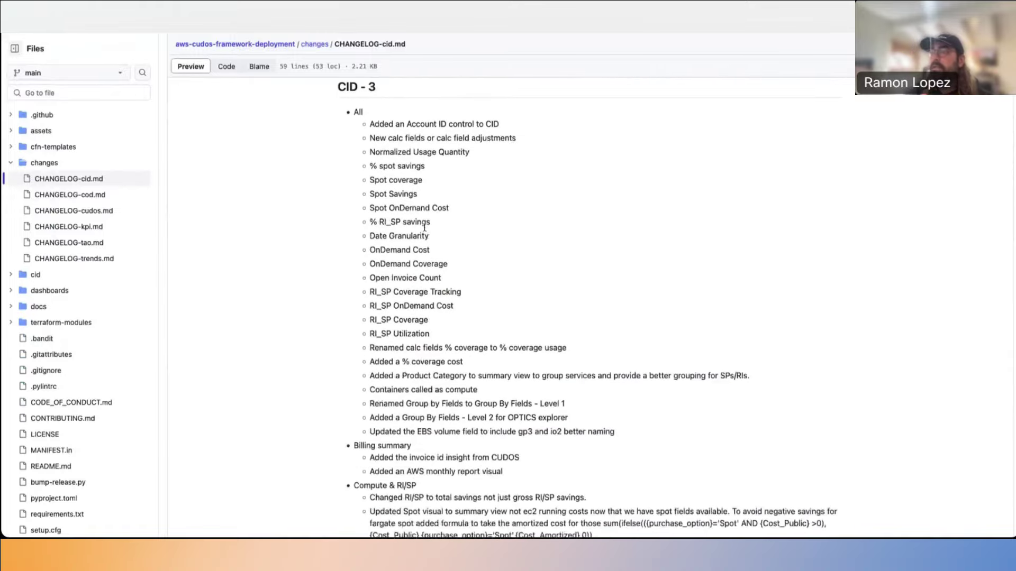
scroll(425, 227, down, 1)
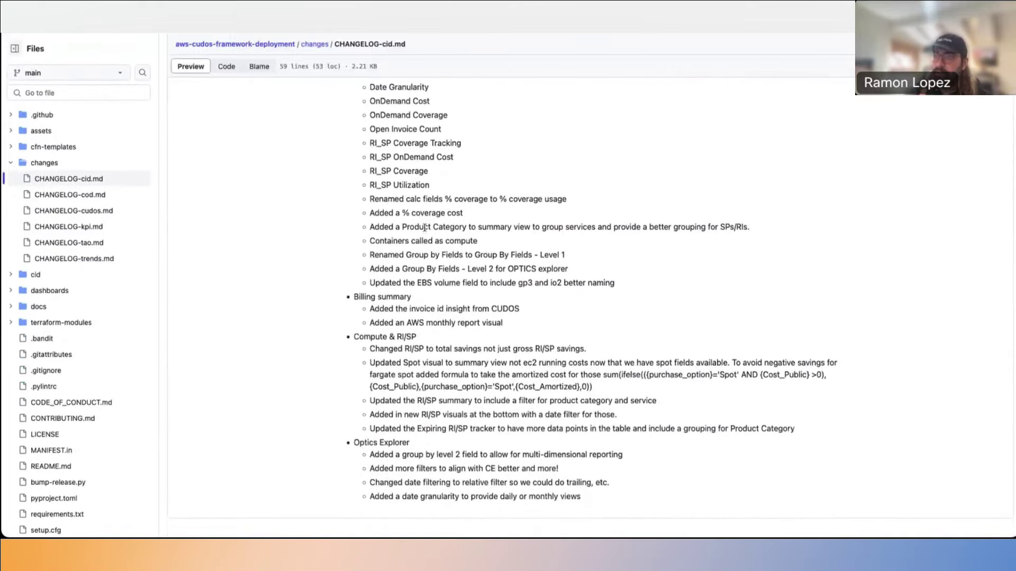
scroll(424, 228, up, 4)
scroll(425, 229, up, 7)
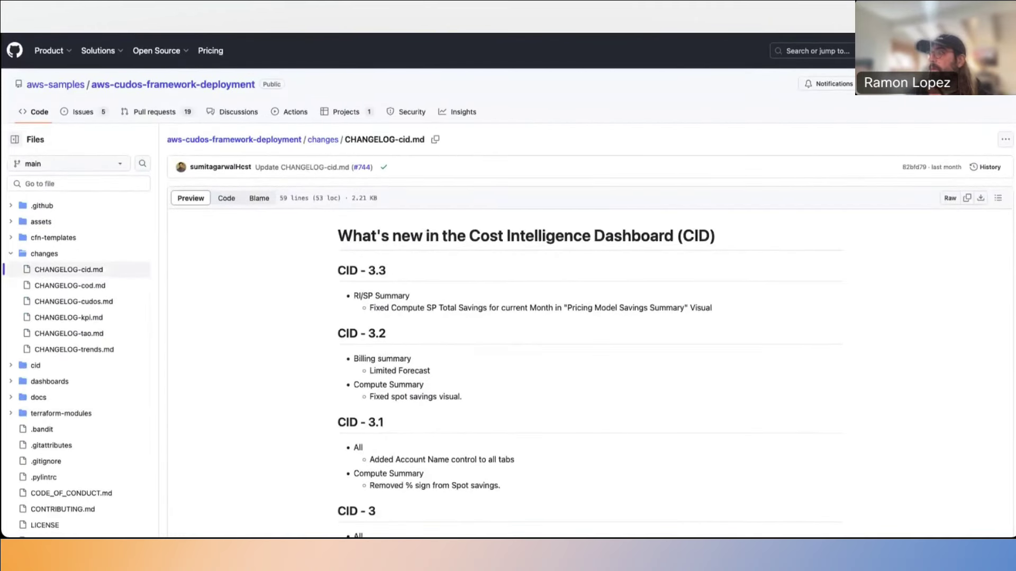
Return to the Update Dashboards guide and examine the Simple Update commands, highlighting cid-cmd in the update command
key(ctrl+Tab)
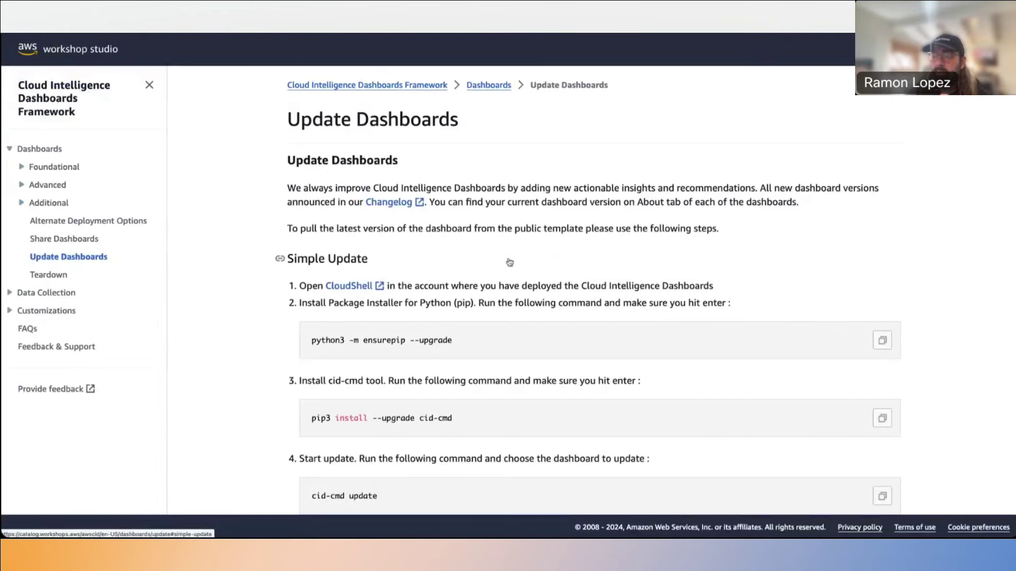
scroll(509, 261, down, 1)
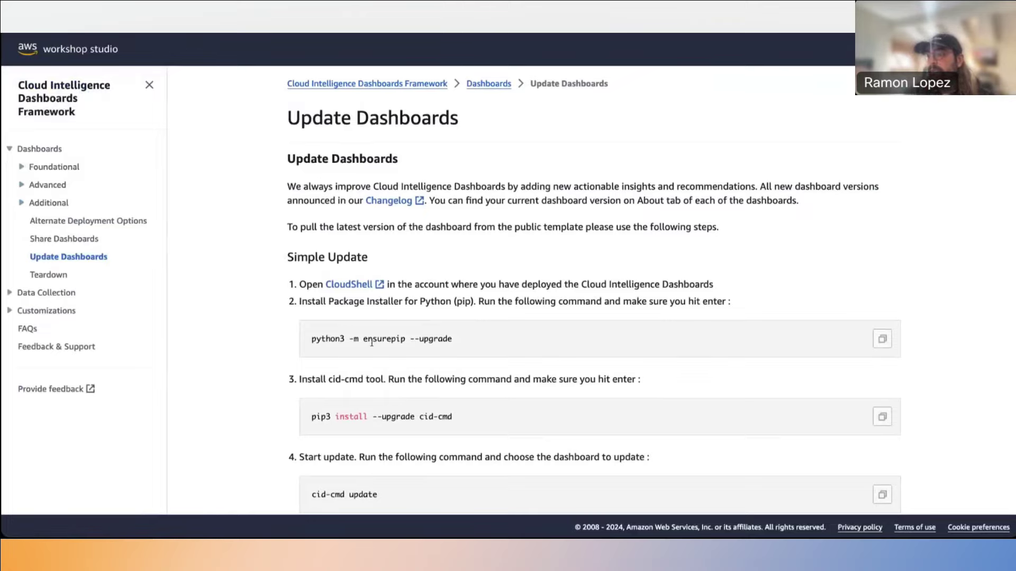
scroll(372, 424, down, 1)
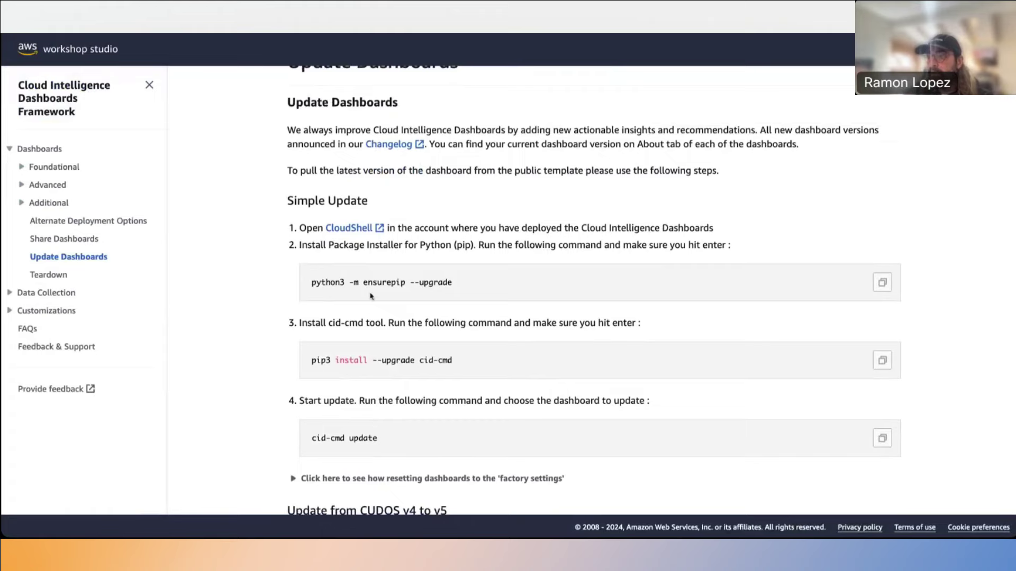
scroll(355, 261, down, 1)
scroll(356, 261, down, 2)
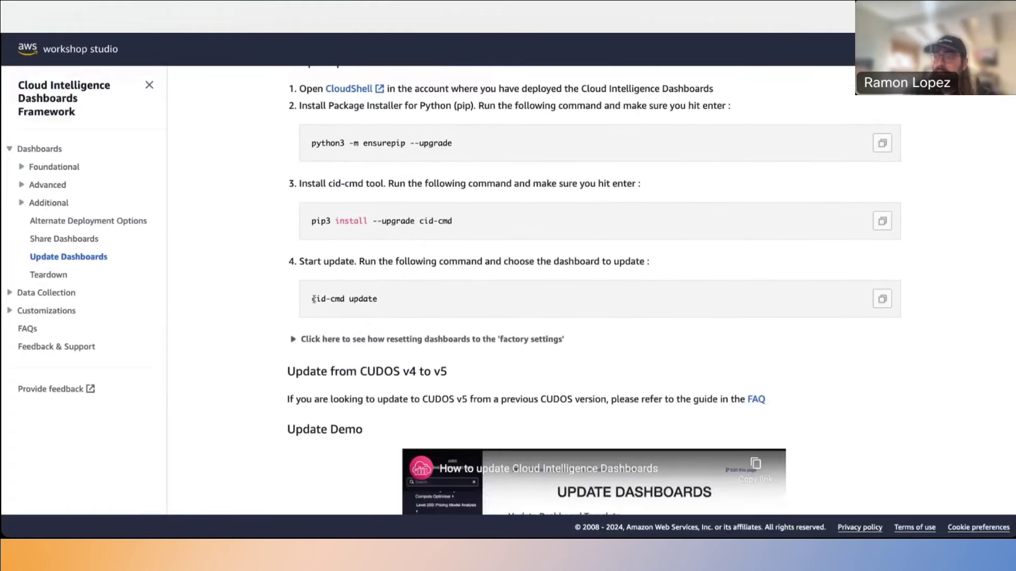
drag(313, 300, 344, 300)
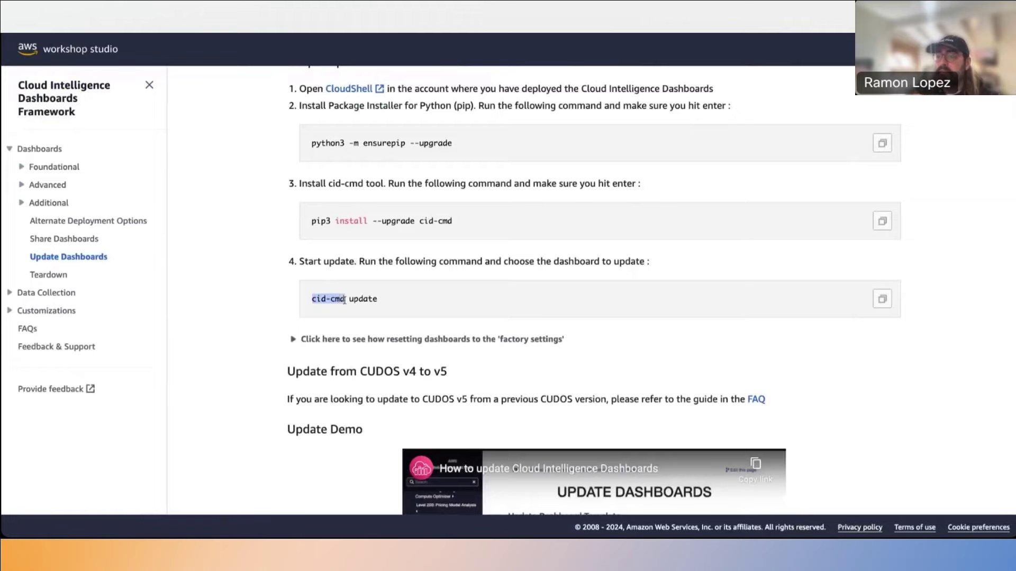
scroll(343, 305, down, 1)
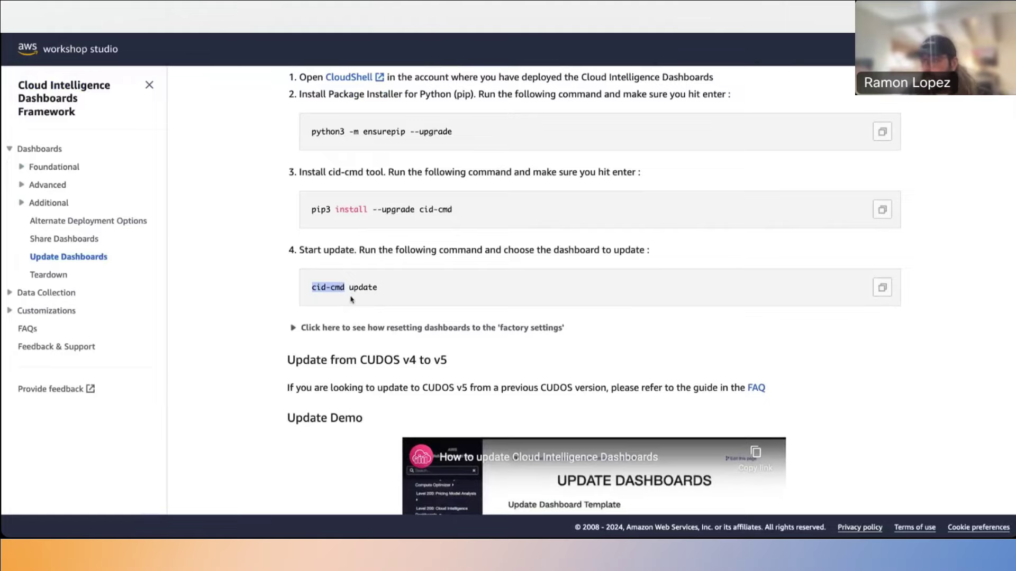
scroll(351, 299, down, 3)
scroll(351, 299, up, 3)
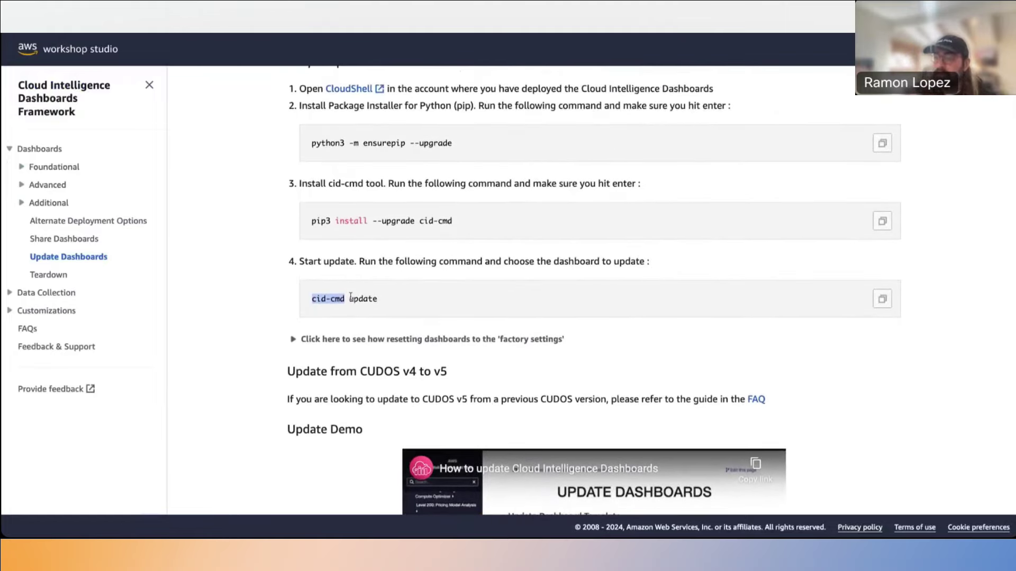
scroll(351, 299, down, 1)
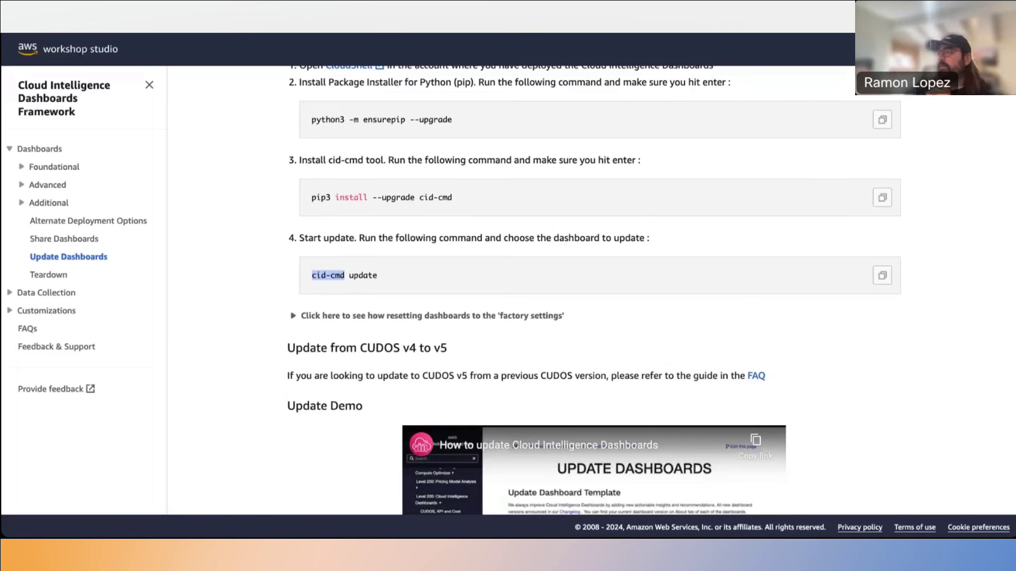
Switch to the CUDOS Dashboard's Analytics summary in QuickSight and read the Amazon QuickSight recommendations
key(alt+Tab)
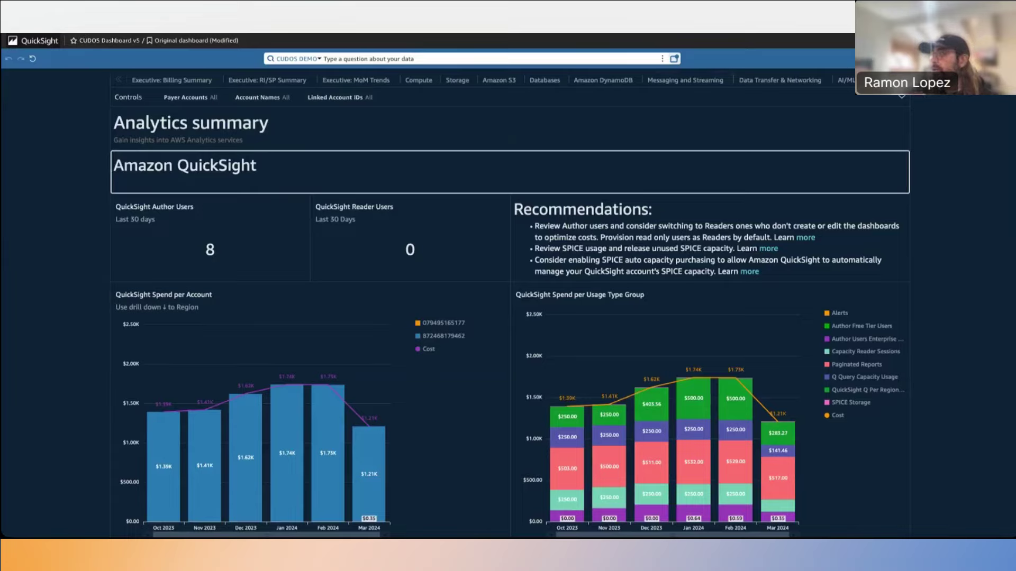
scroll(671, 85, right, 6)
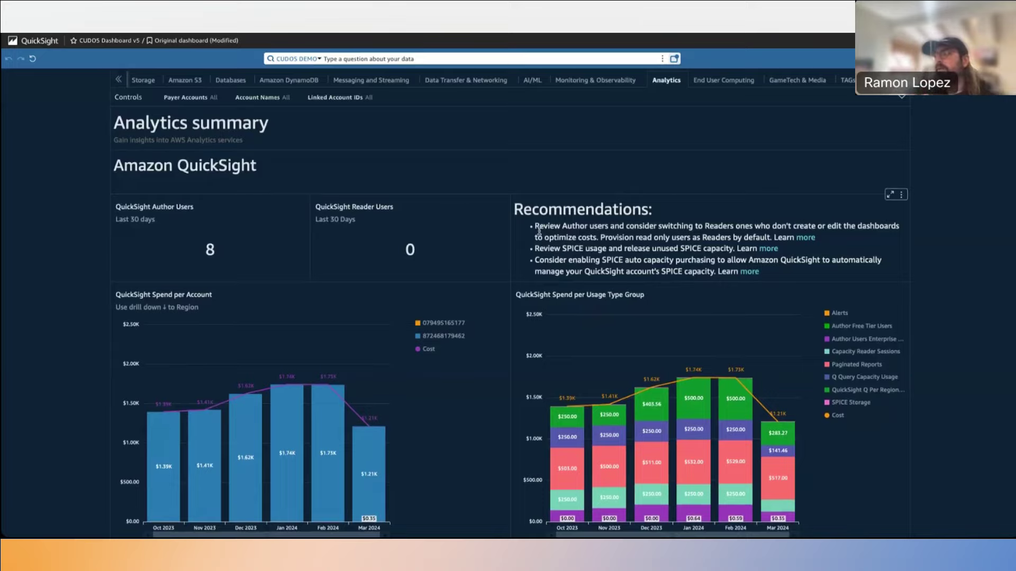
scroll(538, 230, down, 1)
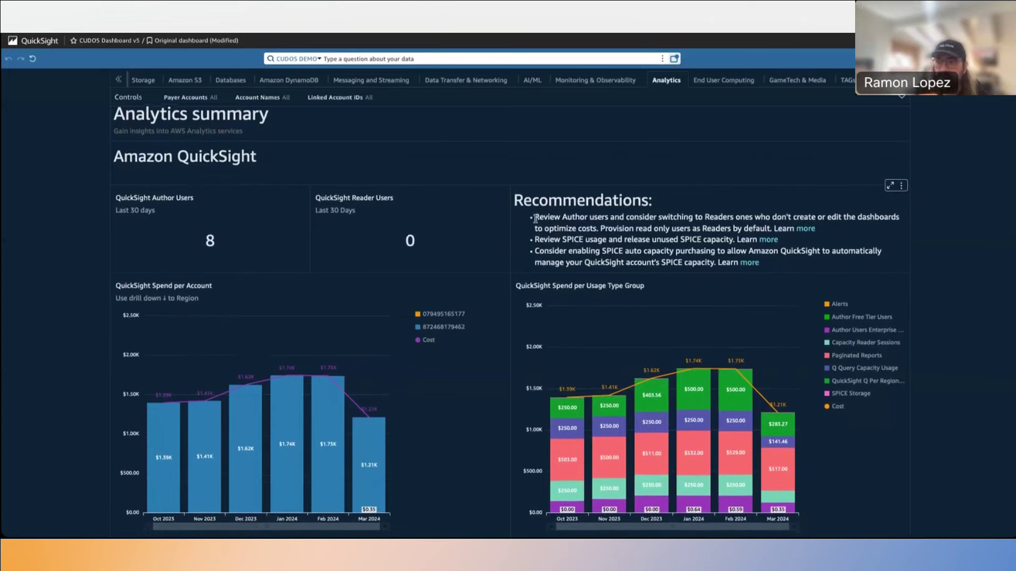
scroll(536, 218, down, 1)
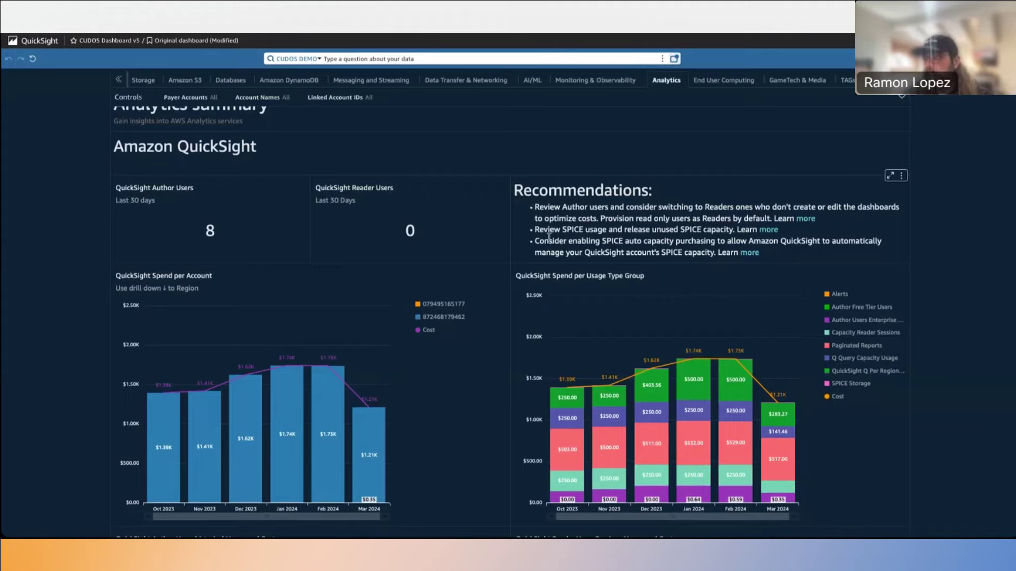
scroll(549, 244, down, 1)
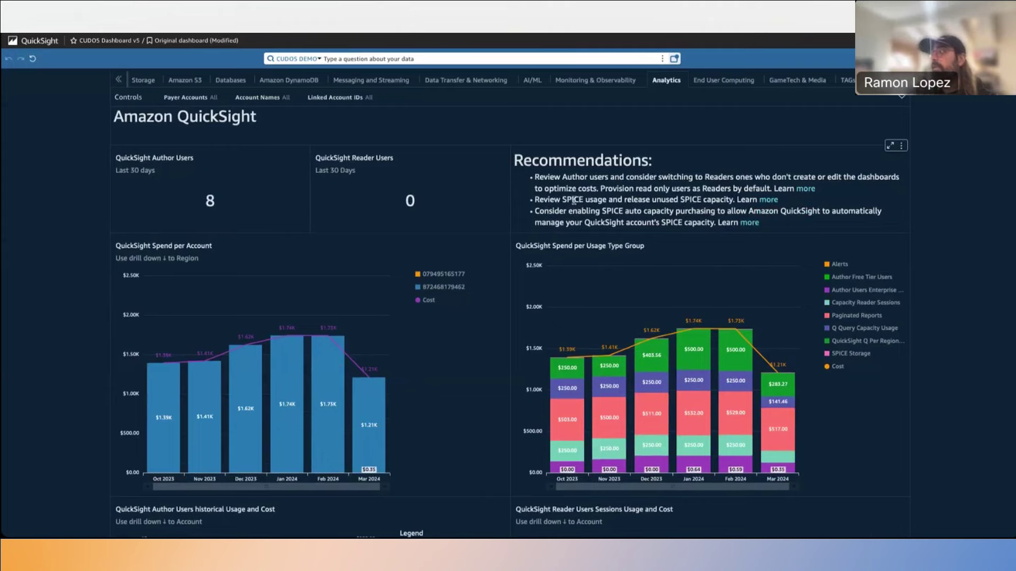
Examine the QuickSight Spend per Usage Type Group chart, including the Paginated Reports cost for Nov 2023
scroll(577, 193, down, 1)
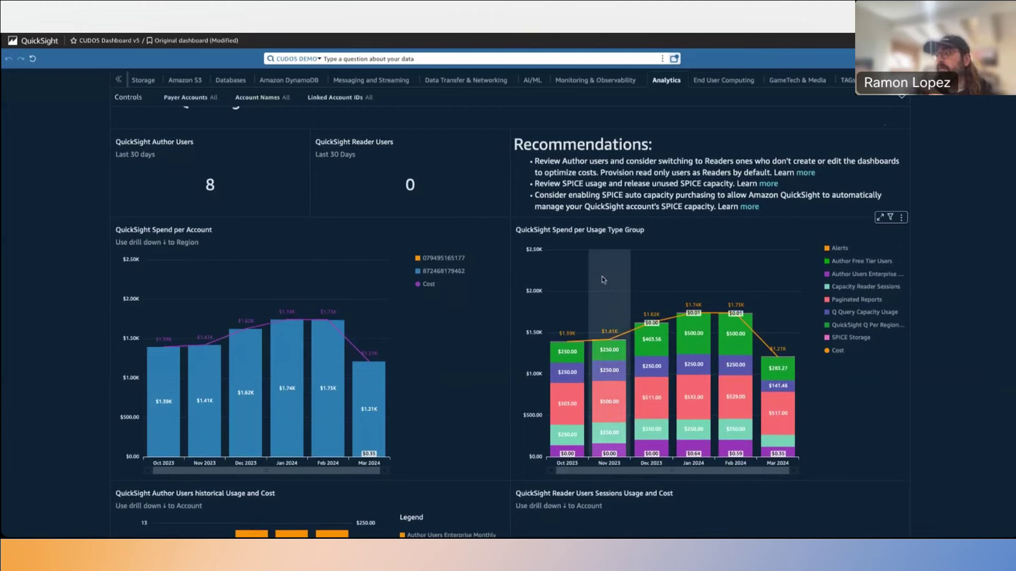
scroll(603, 280, down, 3)
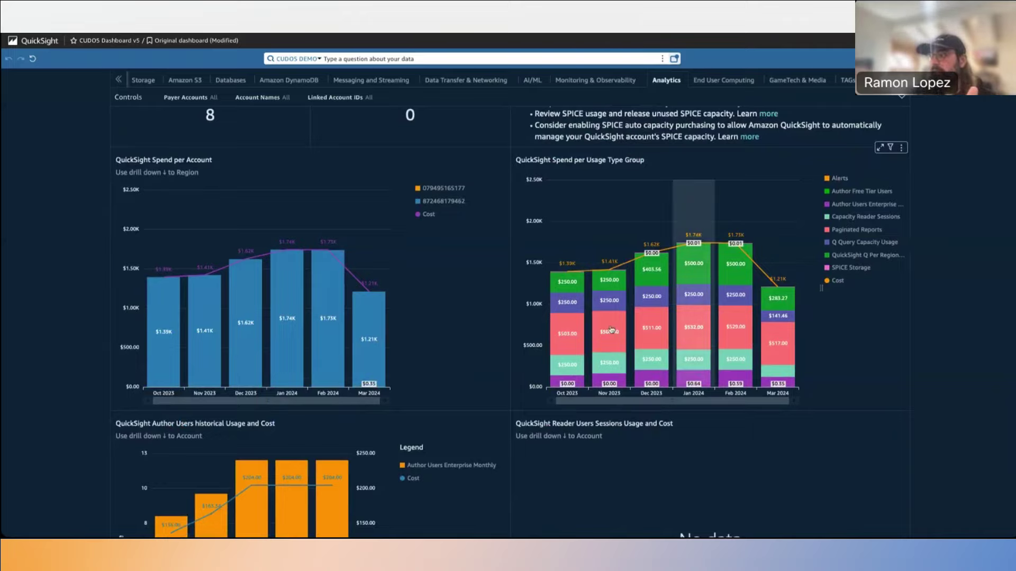
mouse_move(619, 312)
scroll(619, 310, down, 3)
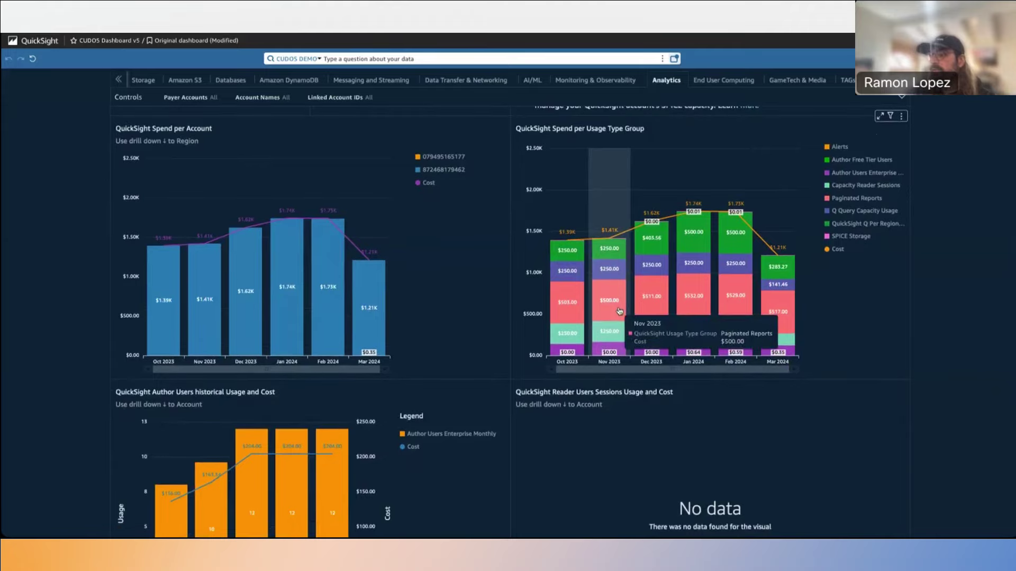
scroll(618, 307, down, 1)
Expand the first user's user type group in QuickSight Users Detailed View to show the account, and check the Duplicate Users visual
scroll(617, 307, down, 6)
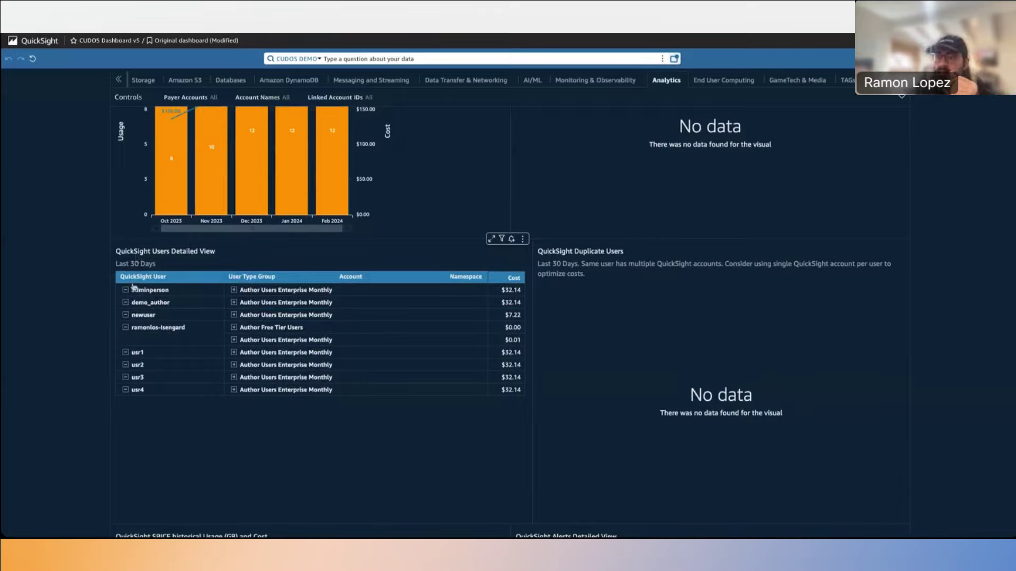
click(236, 292)
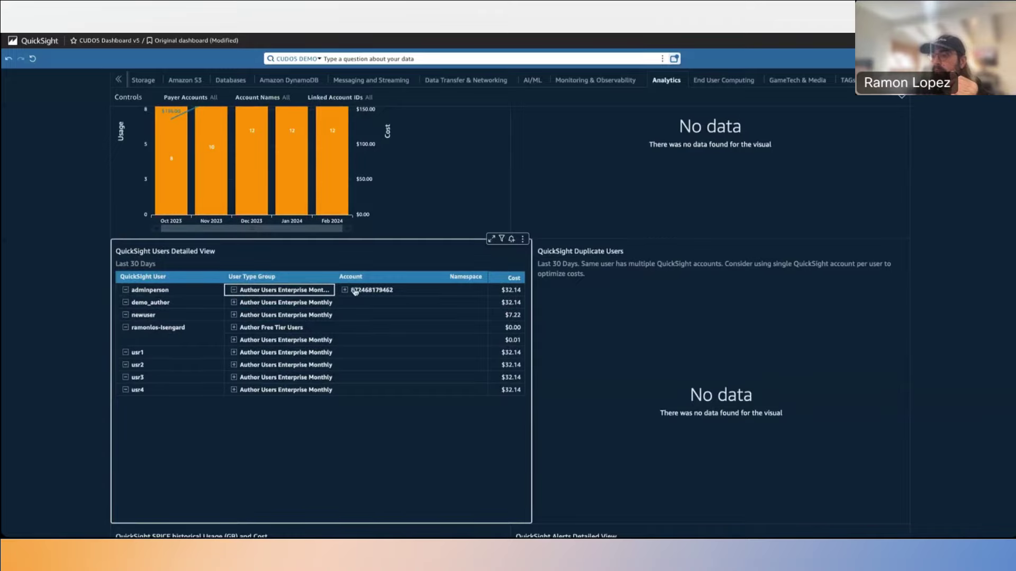
scroll(392, 291, up, 3)
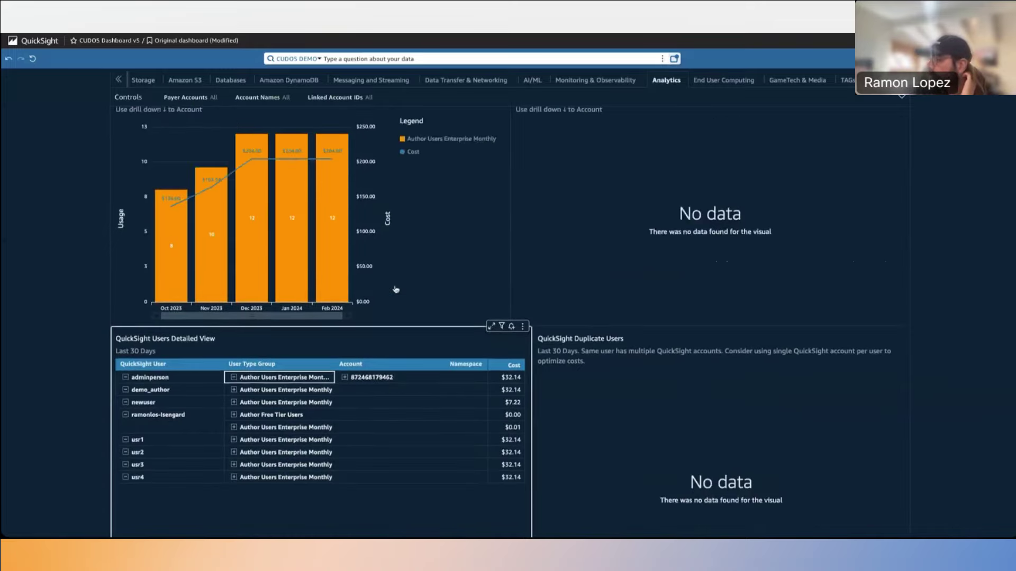
scroll(582, 284, down, 4)
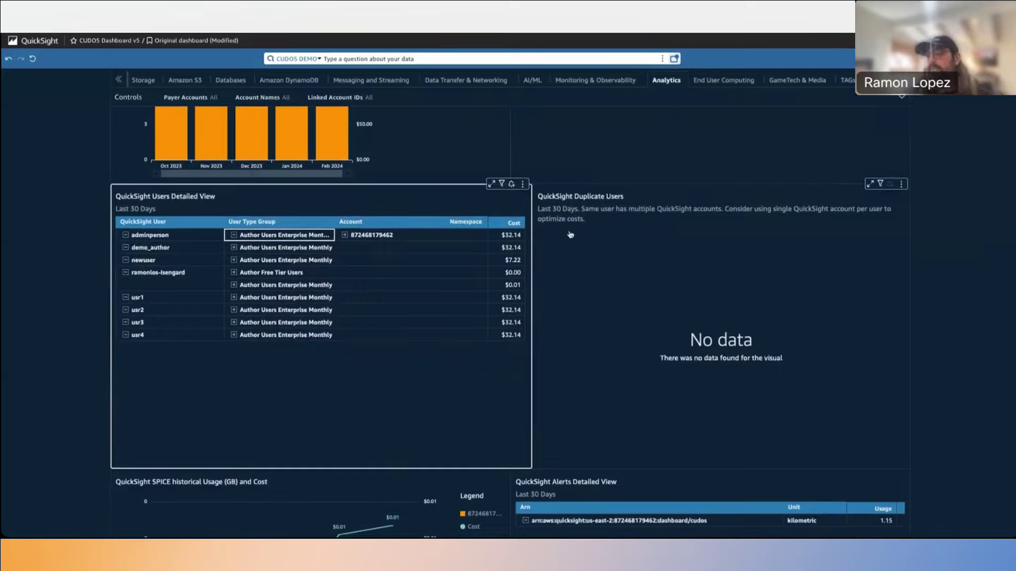
scroll(570, 234, down, 1)
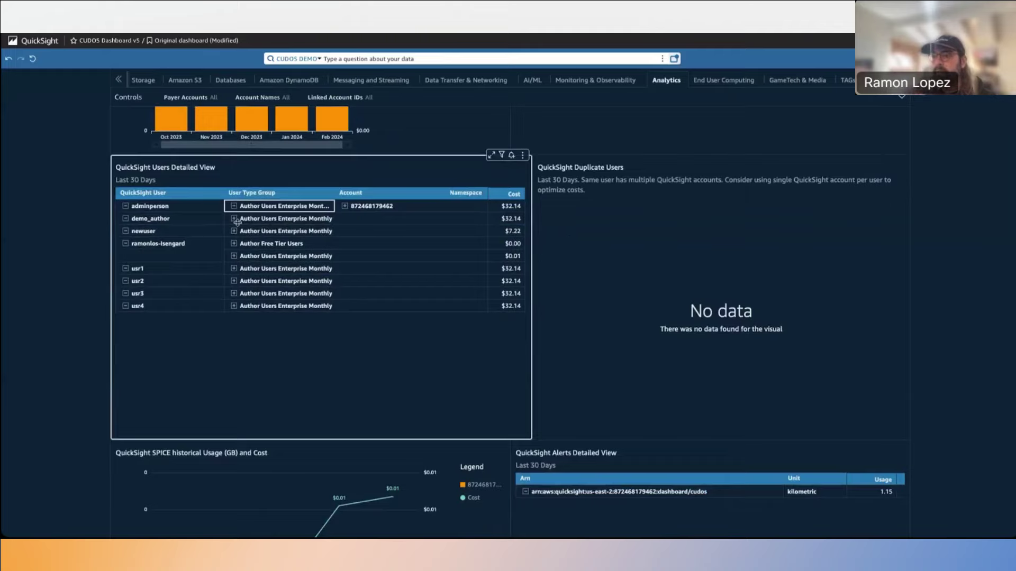
scroll(240, 222, up, 1)
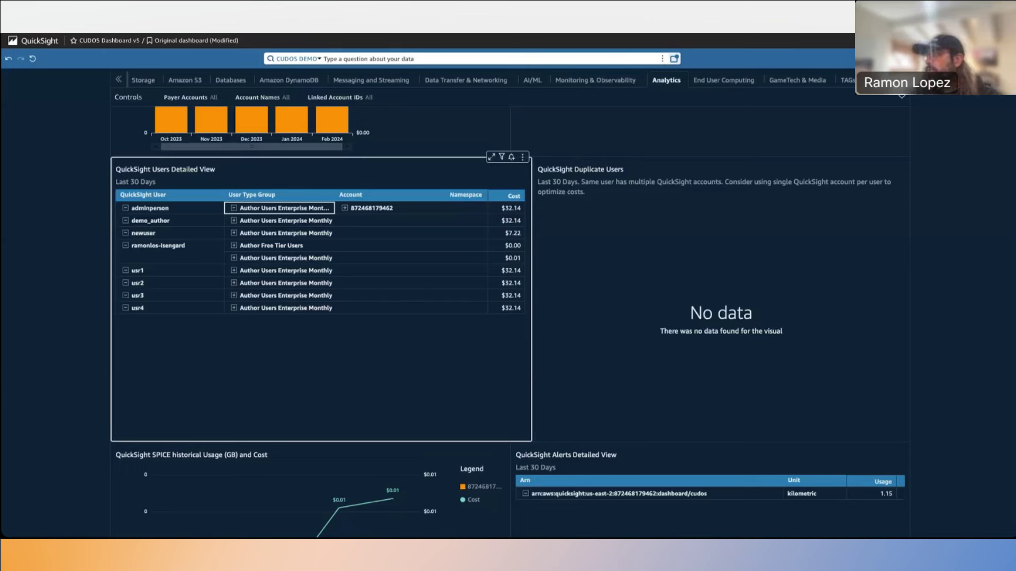
Switch to the resource_view dataset, highlight its name, and examine the resource_id values in the data preview
key(alt+Tab)
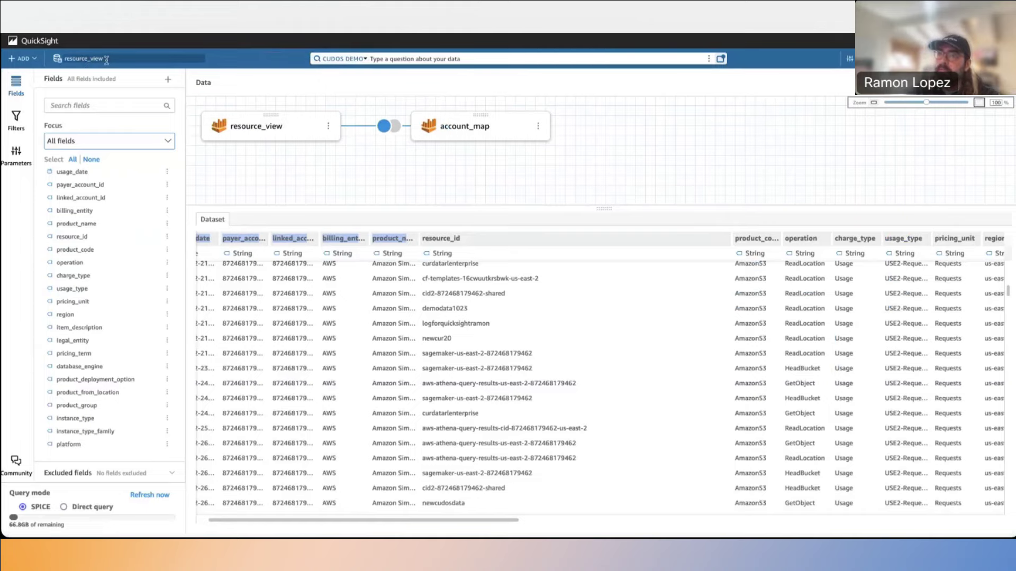
drag(104, 58, 59, 59)
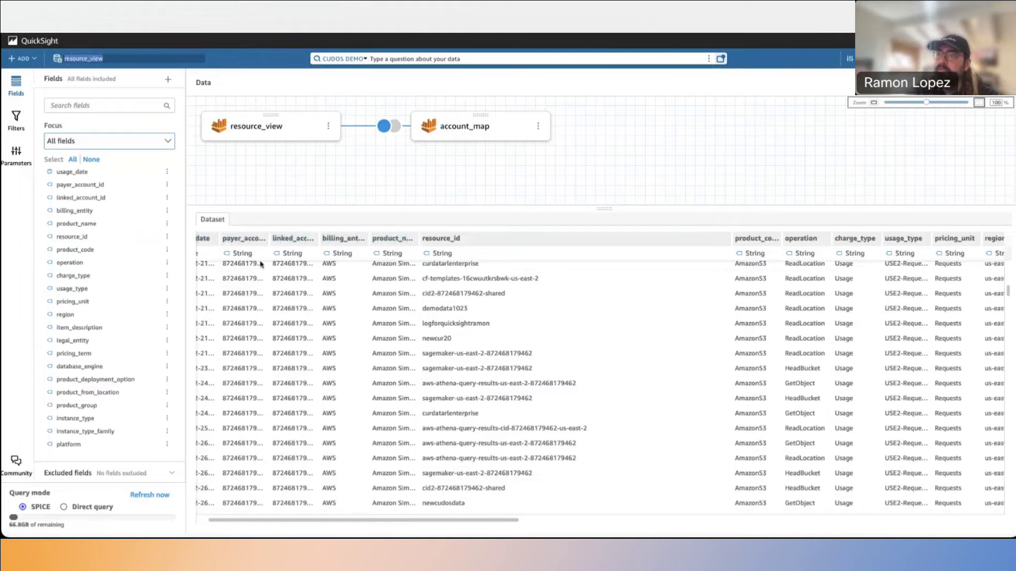
scroll(328, 277, left, 2)
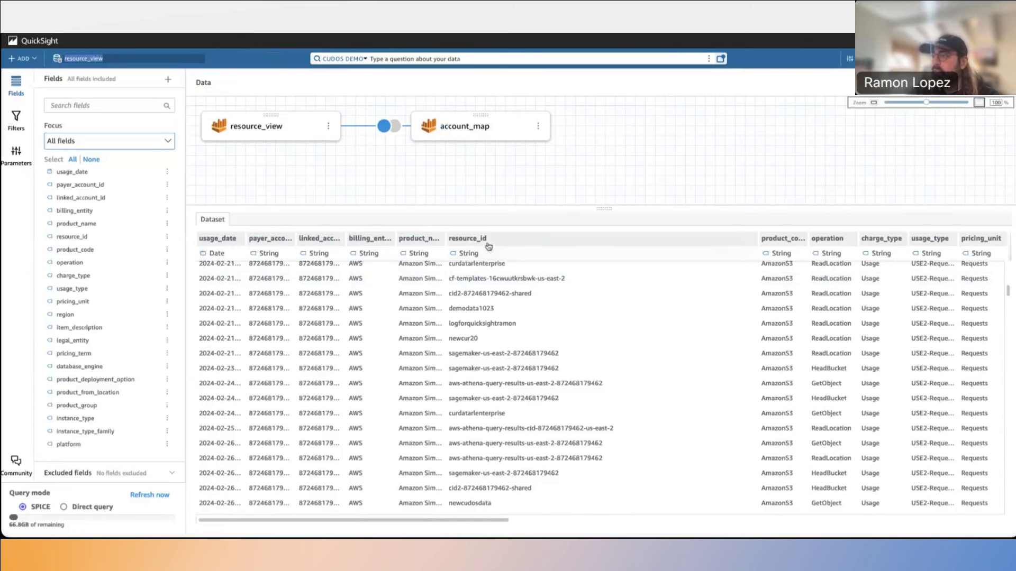
scroll(487, 296, down, 4)
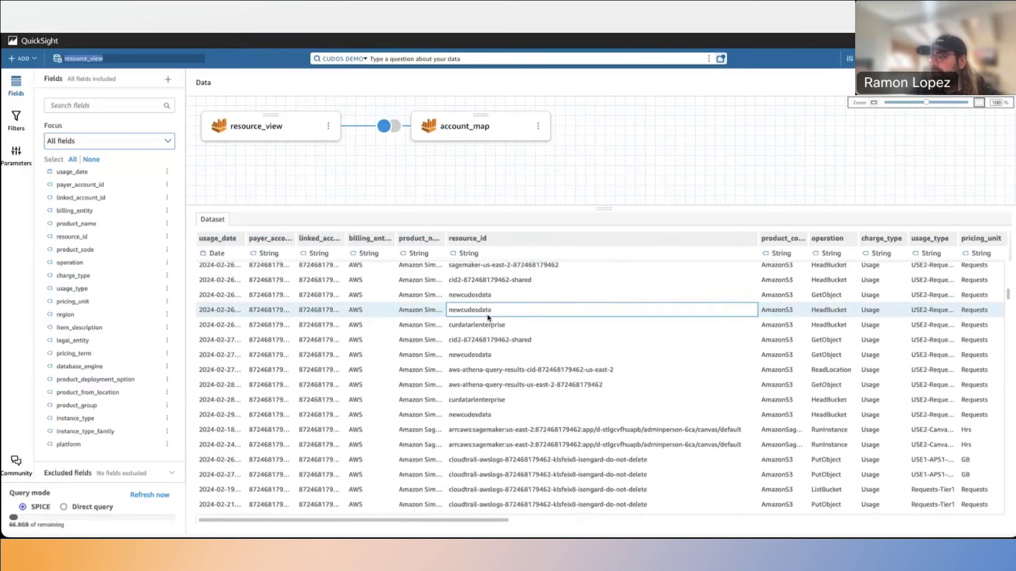
scroll(489, 314, down, 2)
scroll(487, 315, down, 2)
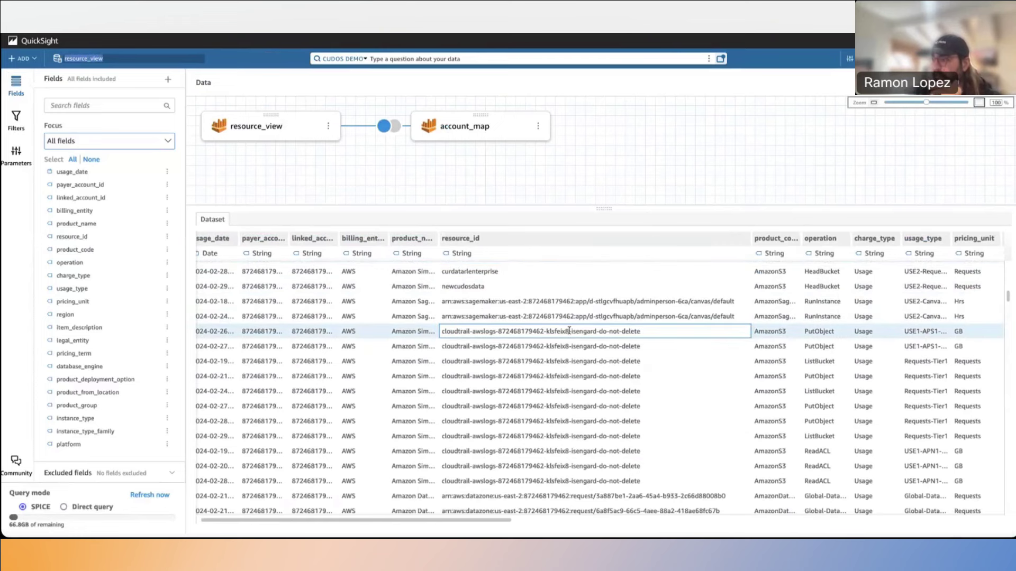
Examine further rows of the resource_view data preview, comparing resource_id, product_code, operation and usage_type values across services
scroll(487, 315, down, 2)
scroll(764, 287, down, 3)
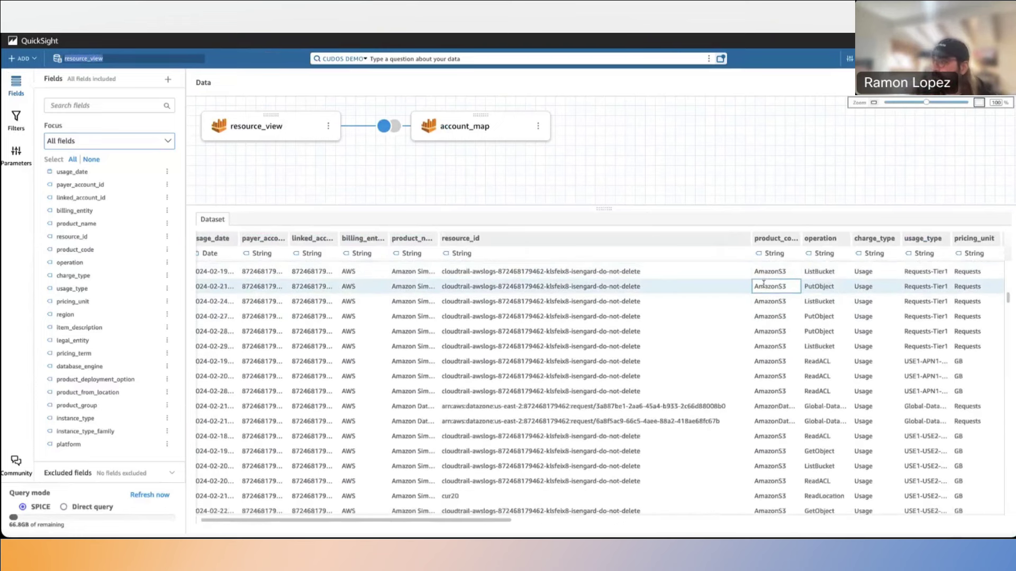
scroll(763, 284, down, 3)
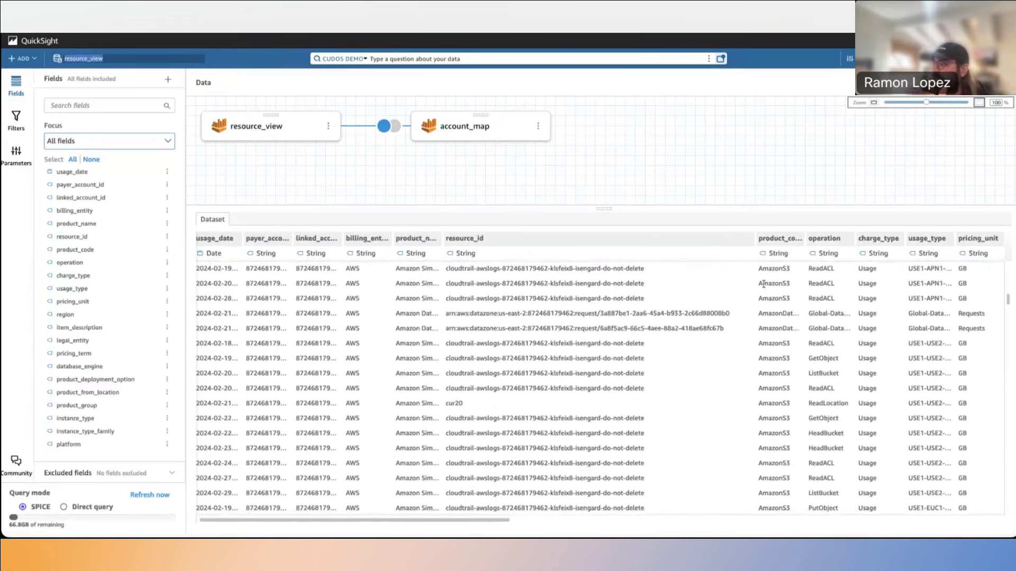
scroll(730, 324, down, 5)
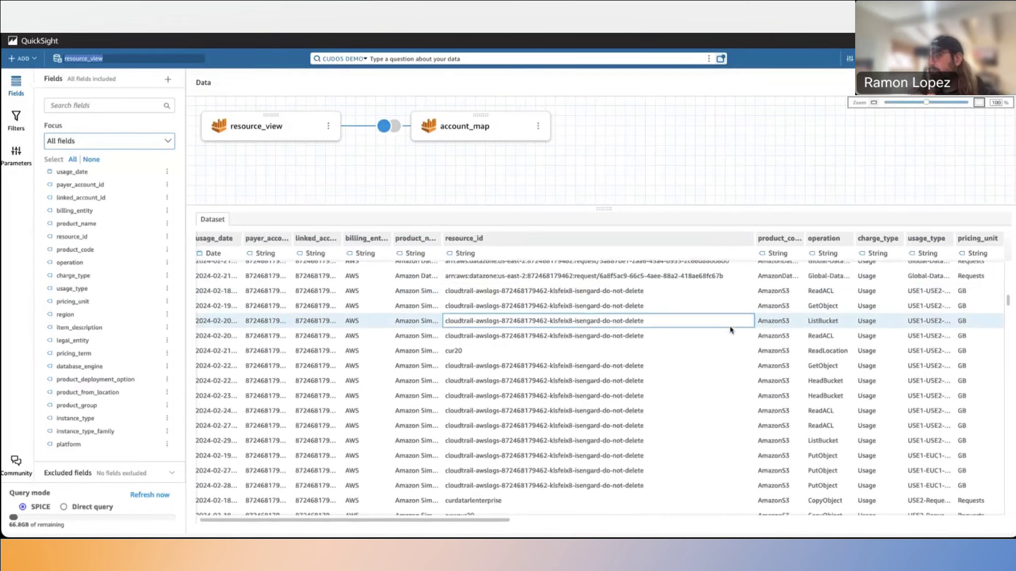
scroll(730, 331, down, 5)
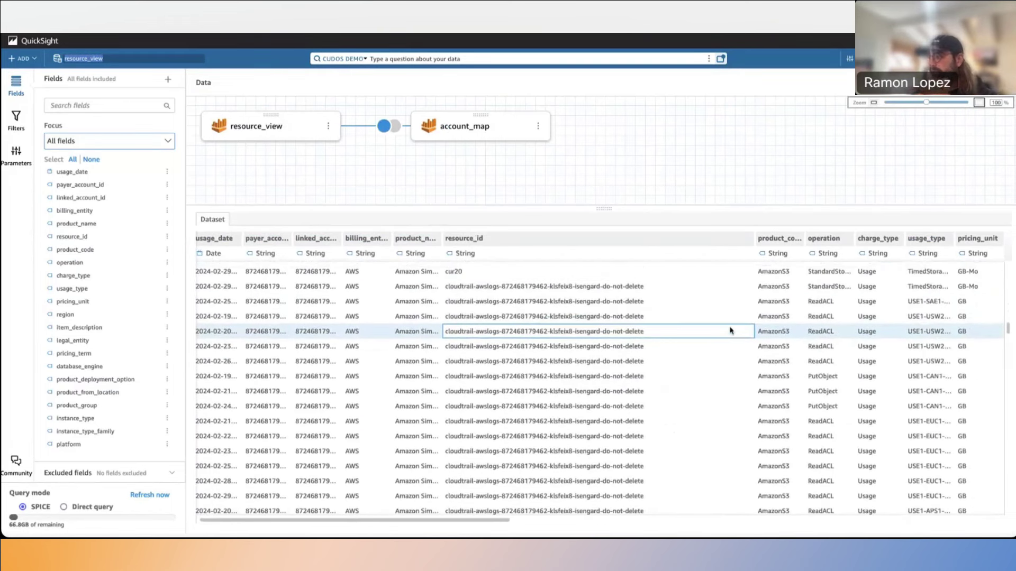
scroll(730, 331, down, 2)
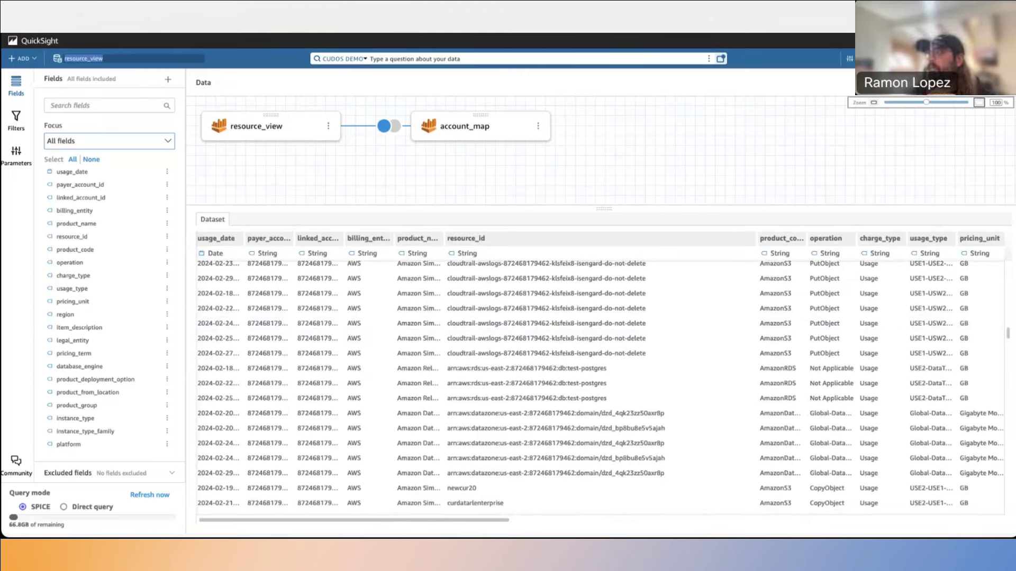
Return to the CUDOS Dashboard's Analytics sheet and view the QuickSight SPICE historical Usage and Cost chart and the Alerts Detailed View
key(ctrl+Tab)
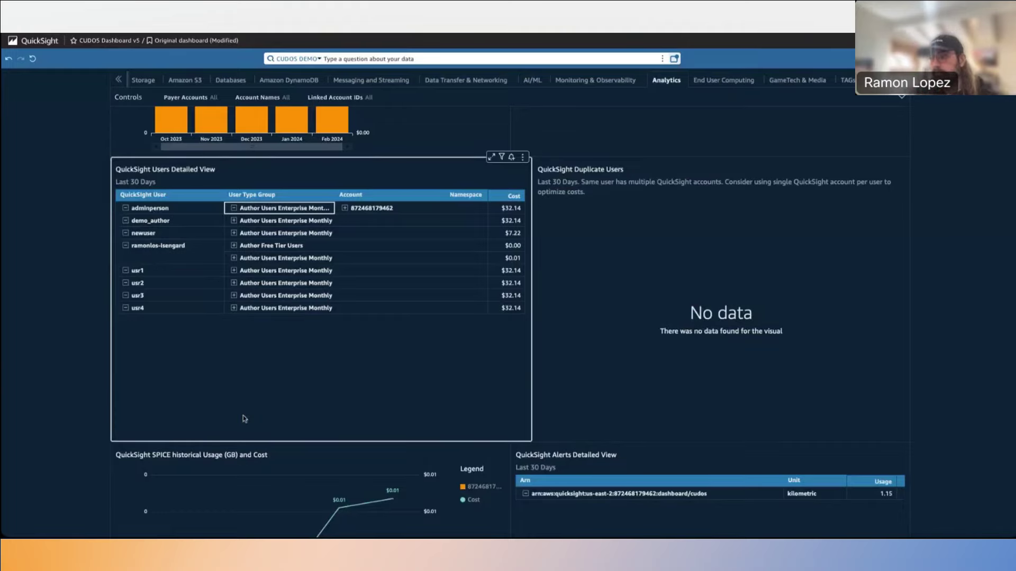
scroll(243, 418, down, 1)
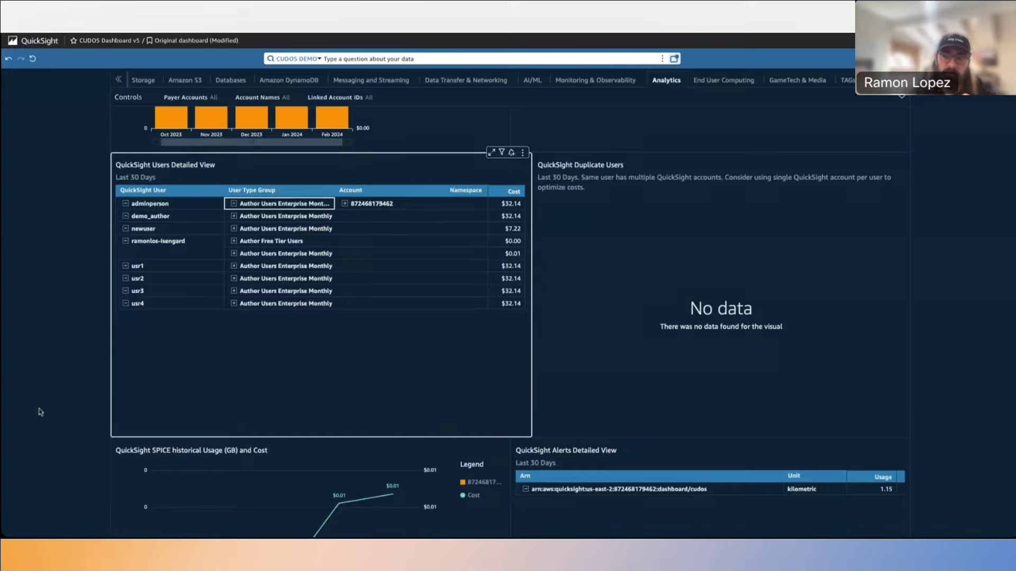
scroll(41, 412, down, 3)
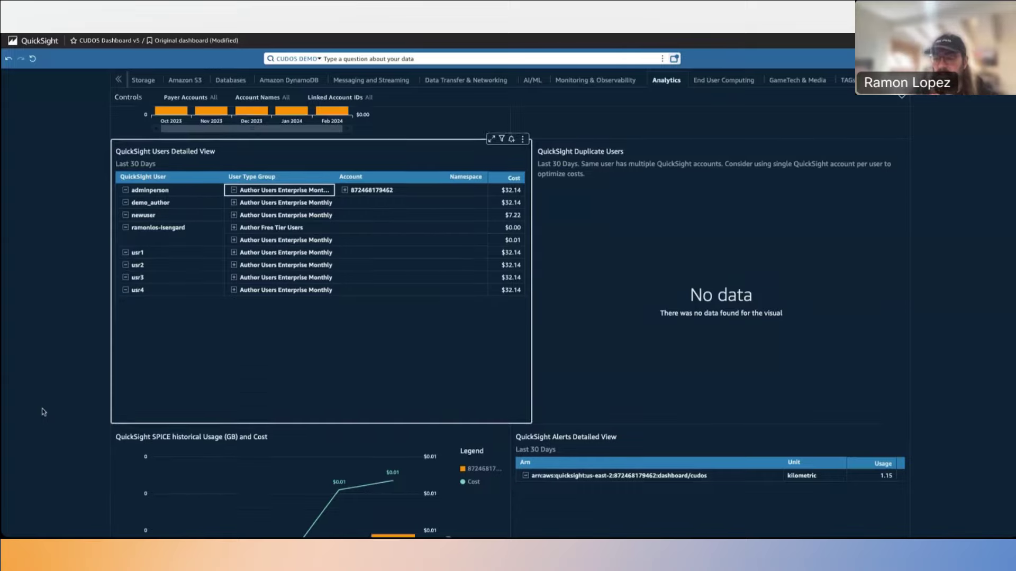
scroll(41, 412, down, 1)
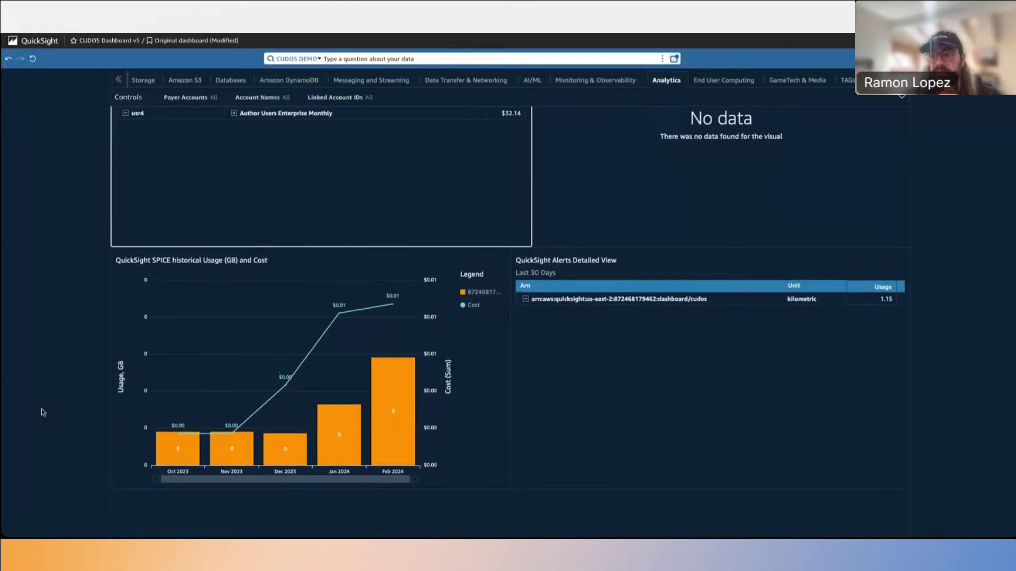